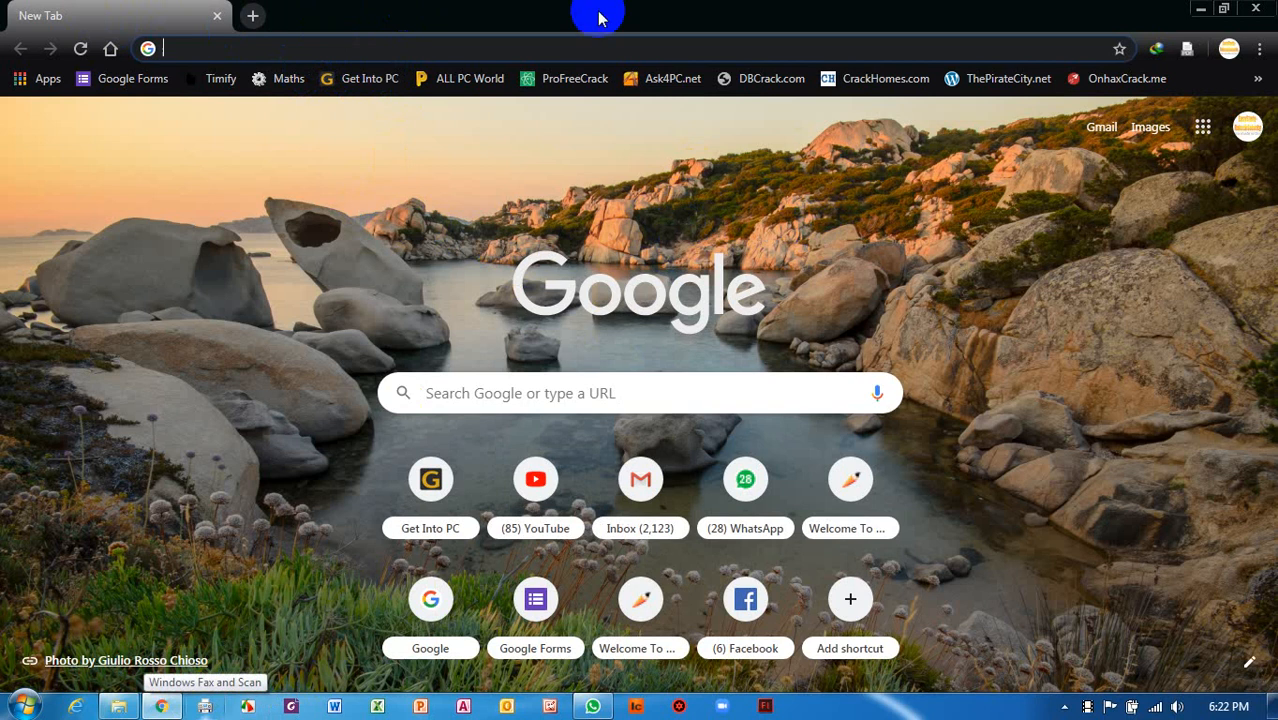
Go to the Google Forms home page via the bookmarks bar.
{"action": "left_click", "coordinate": [1262, 50]}
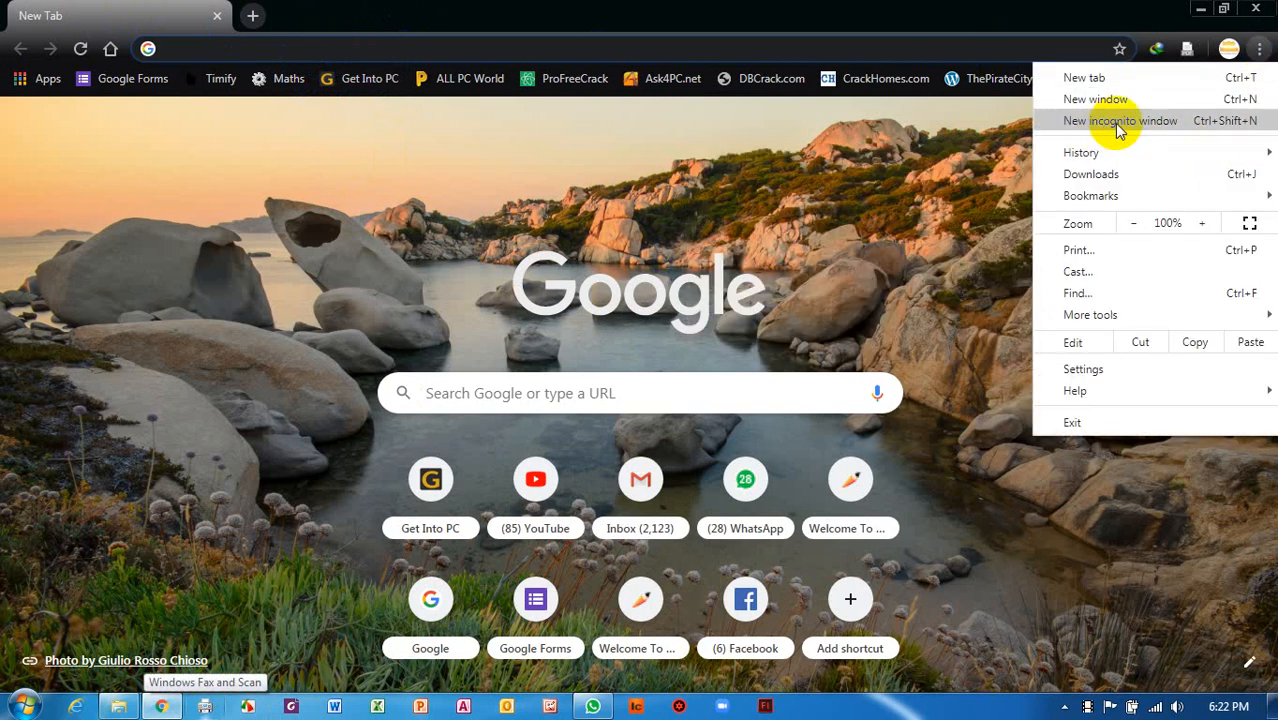
{"action": "left_click", "coordinate": [945, 146]}
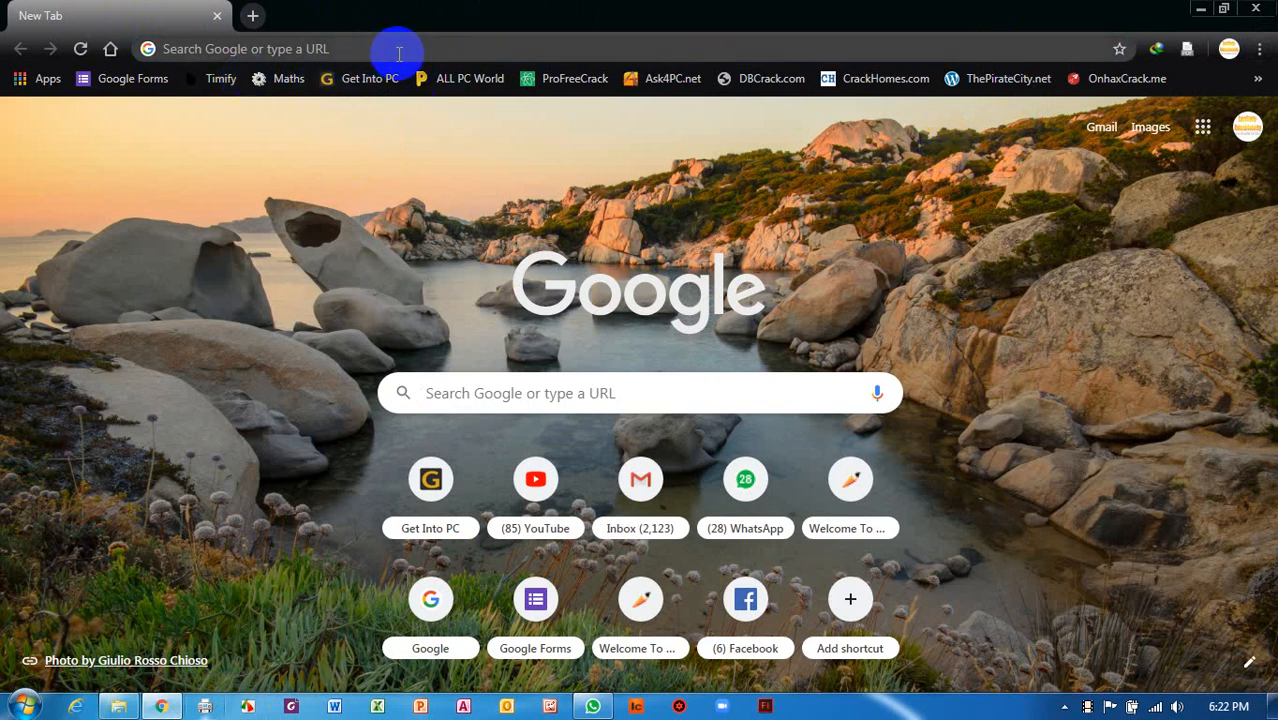
{"action": "left_click", "coordinate": [131, 82]}
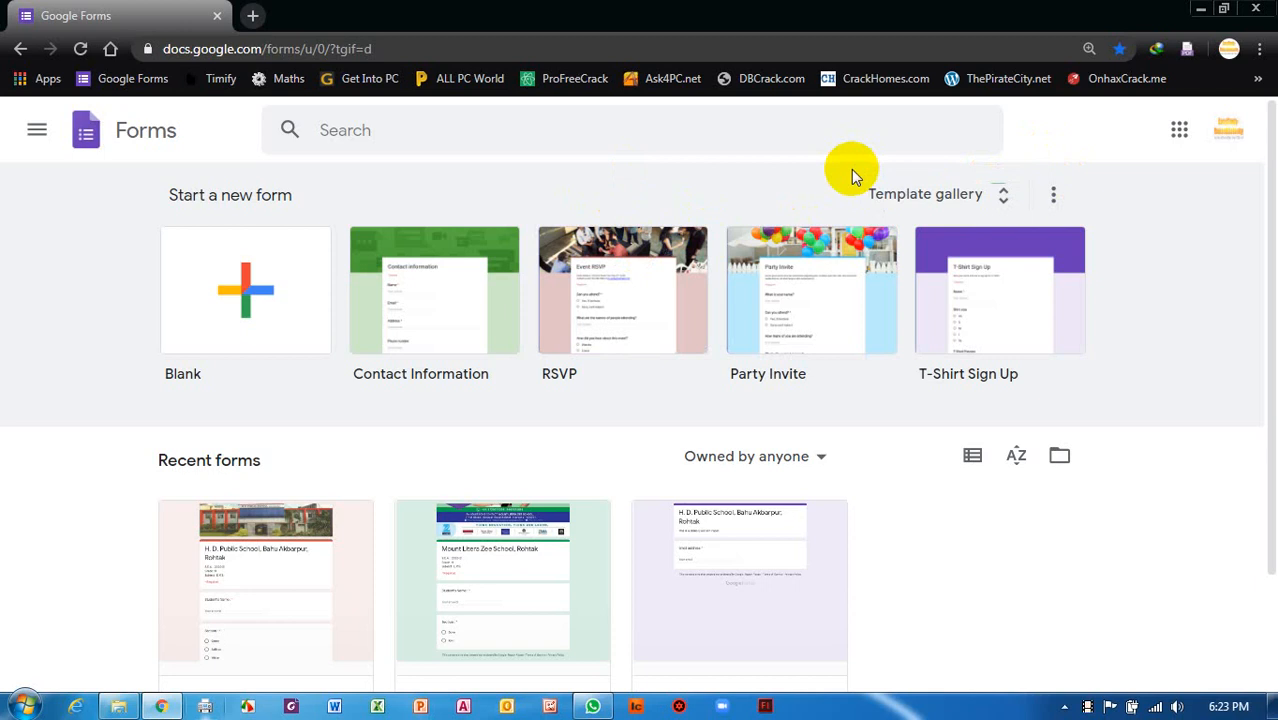
Choose Add another account from the Google account panel.
{"action": "left_click", "coordinate": [1234, 136]}
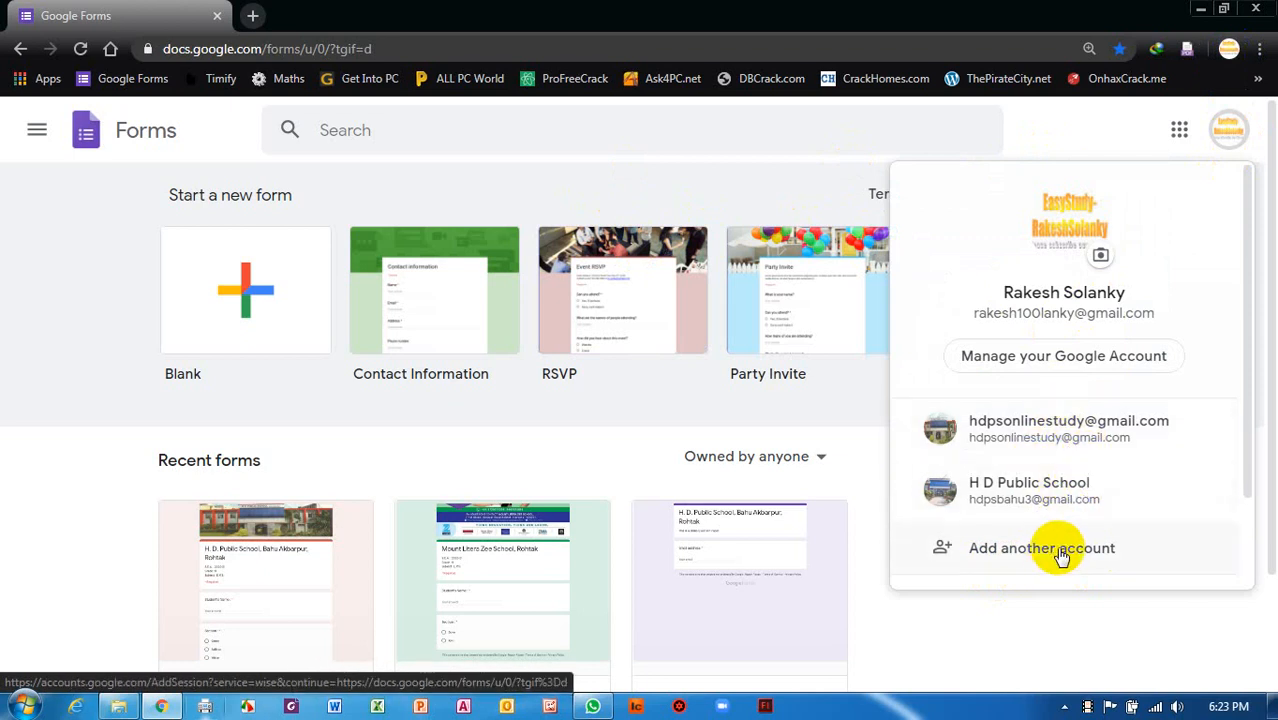
{"action": "left_click", "coordinate": [1076, 140]}
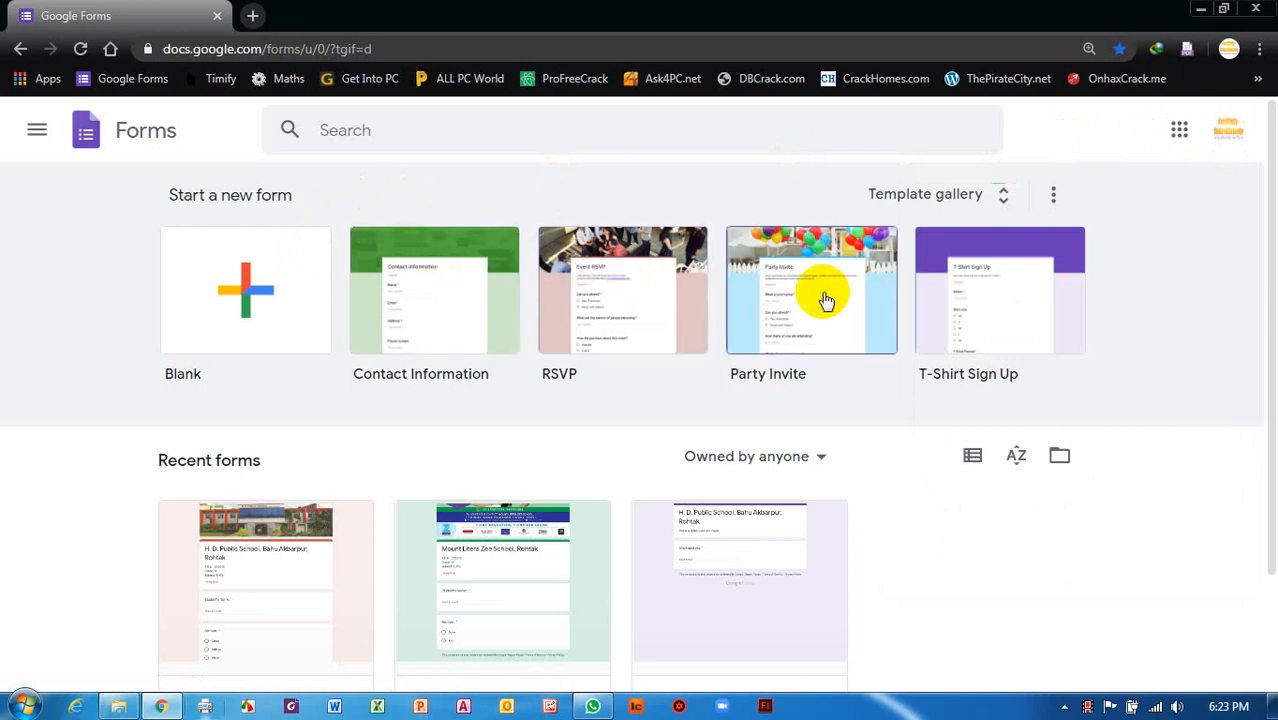
{"action": "left_click", "coordinate": [1233, 129]}
{"action": "left_click", "coordinate": [1000, 550]}
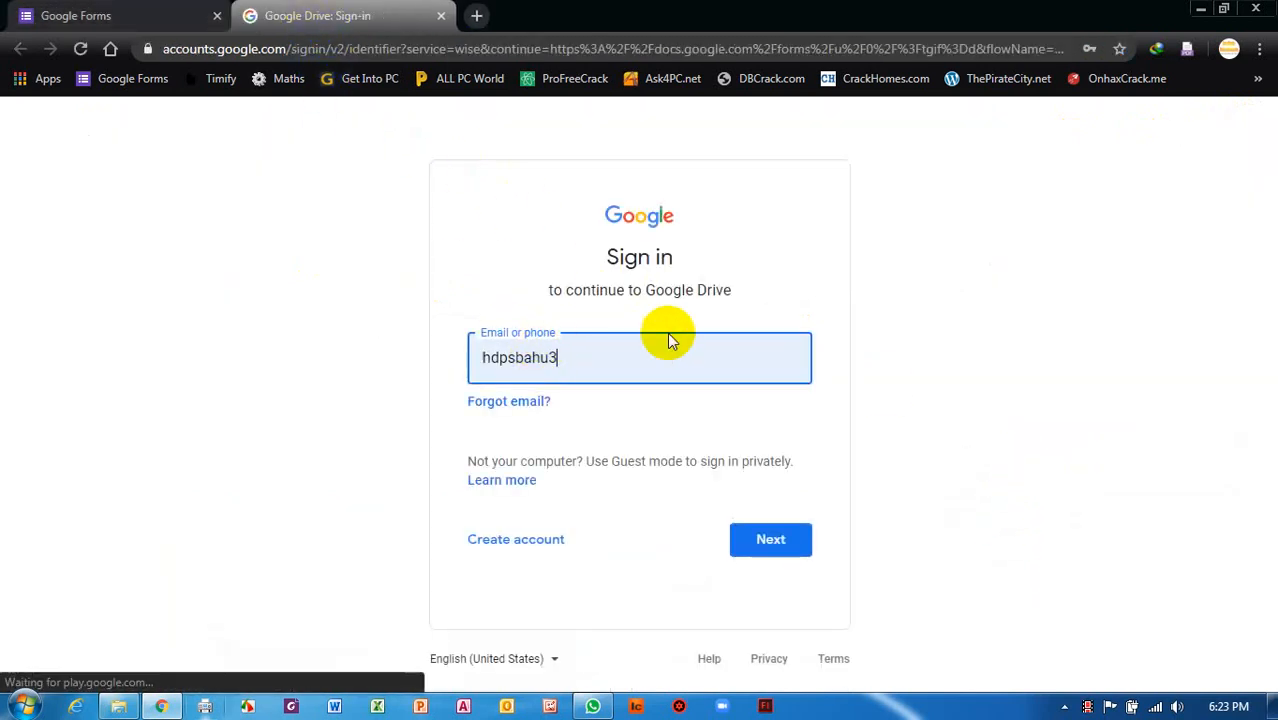
Sign in with the second account's email address and password.
{"action": "double_click", "coordinate": [560, 364]}
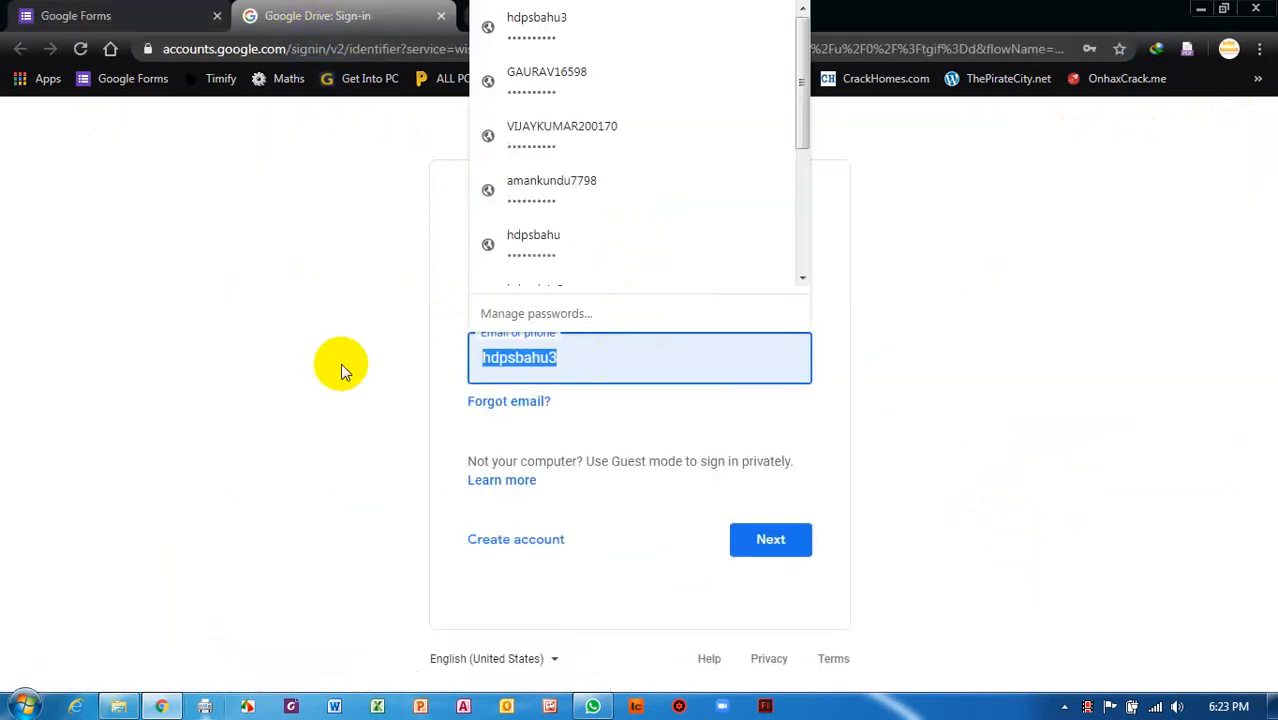
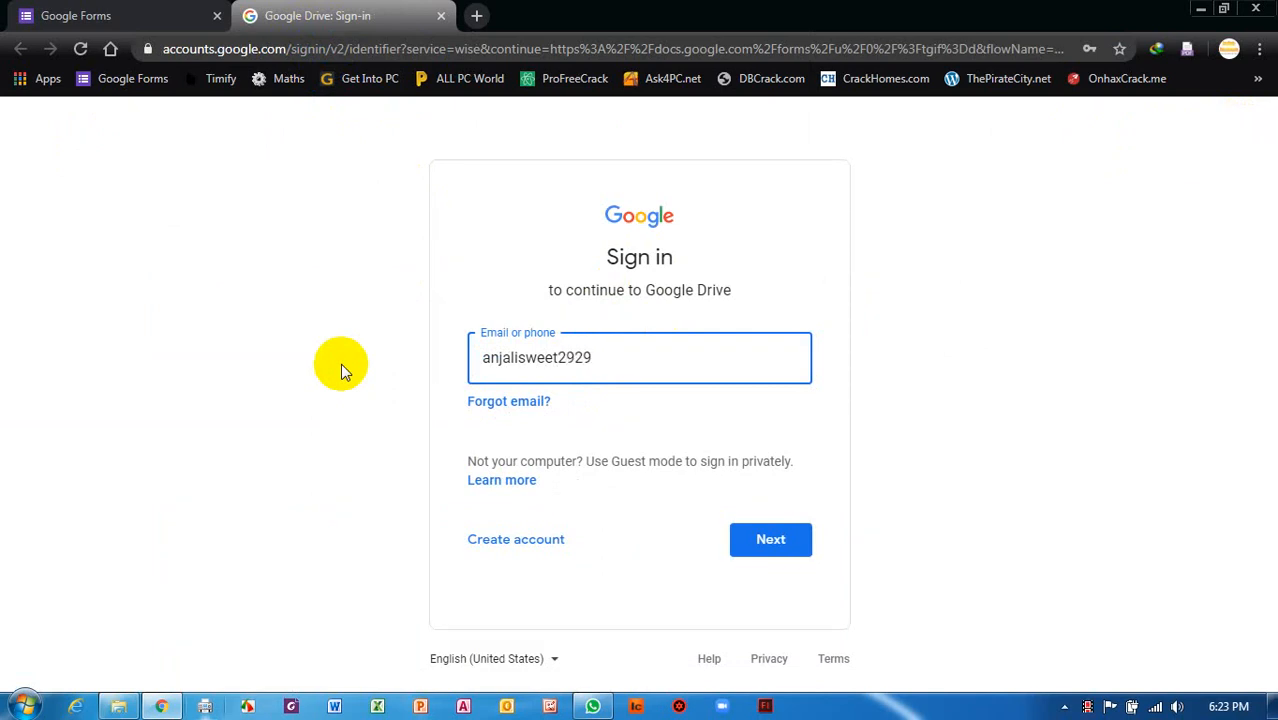
{"action": "key", "text": "Return"}
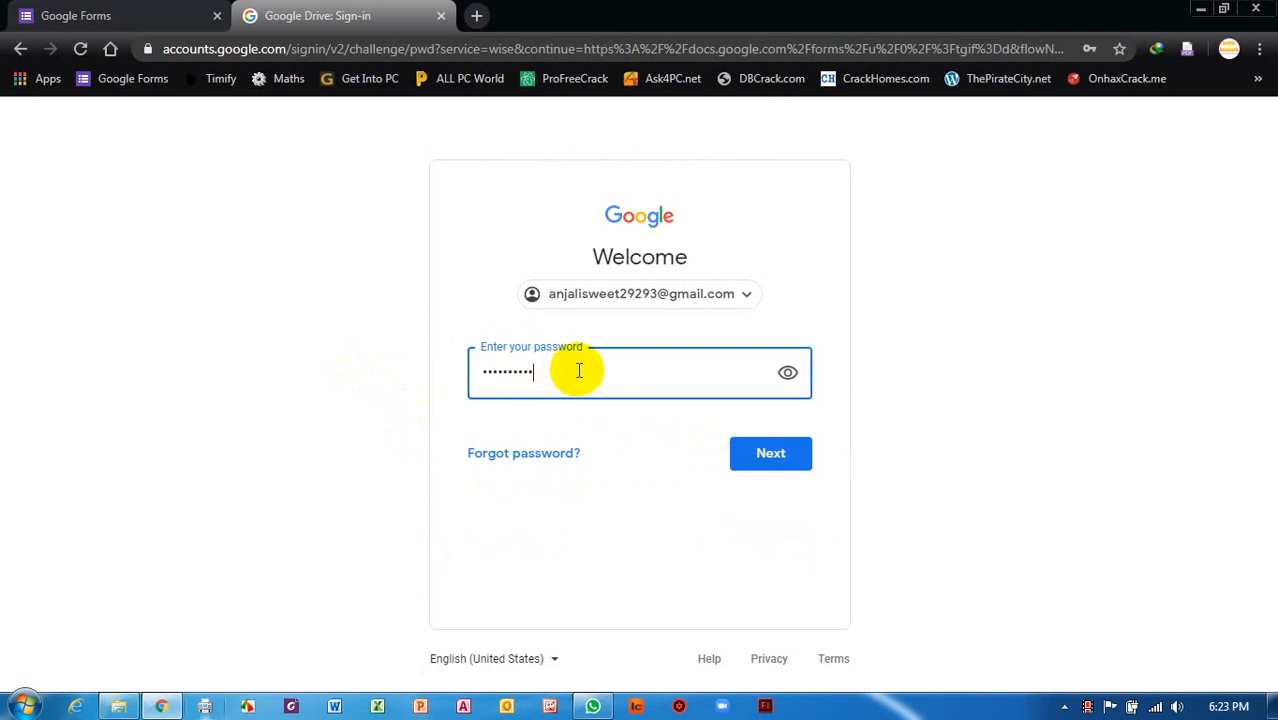
{"action": "left_click_drag", "start_coordinate": [579, 371], "coordinate": [398, 351]}
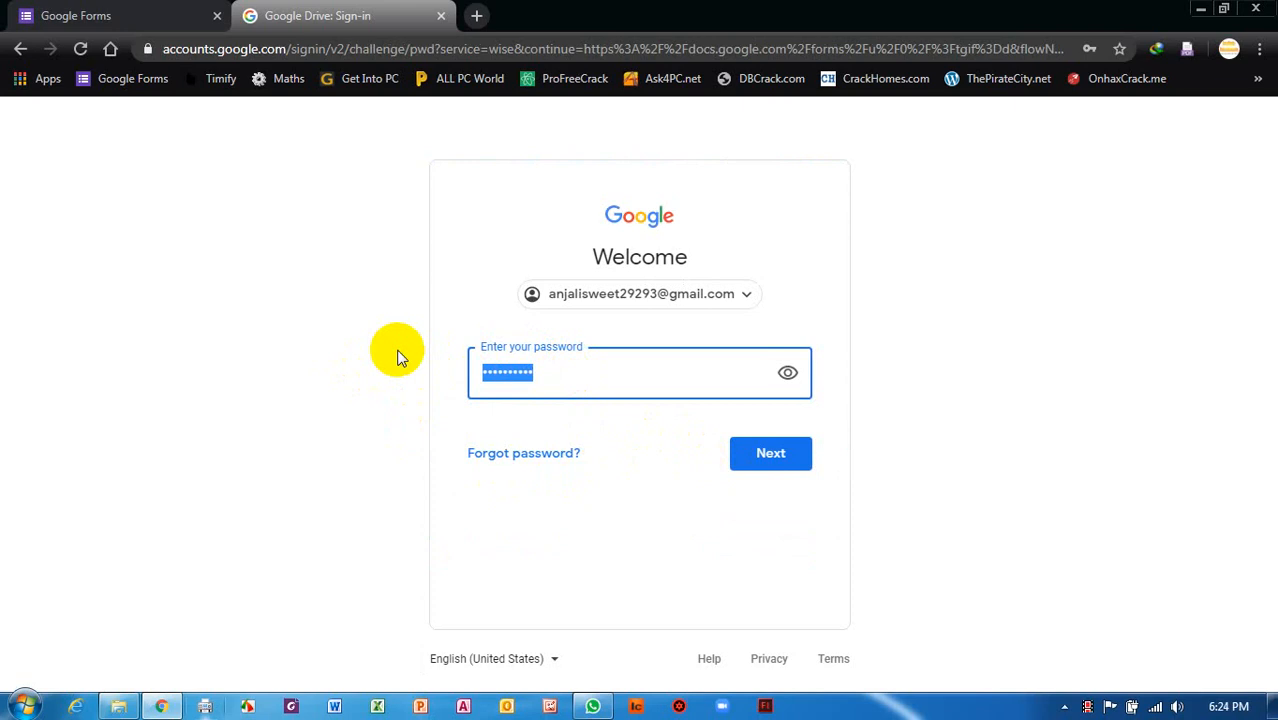
{"action": "type", "text": "•••••••"}
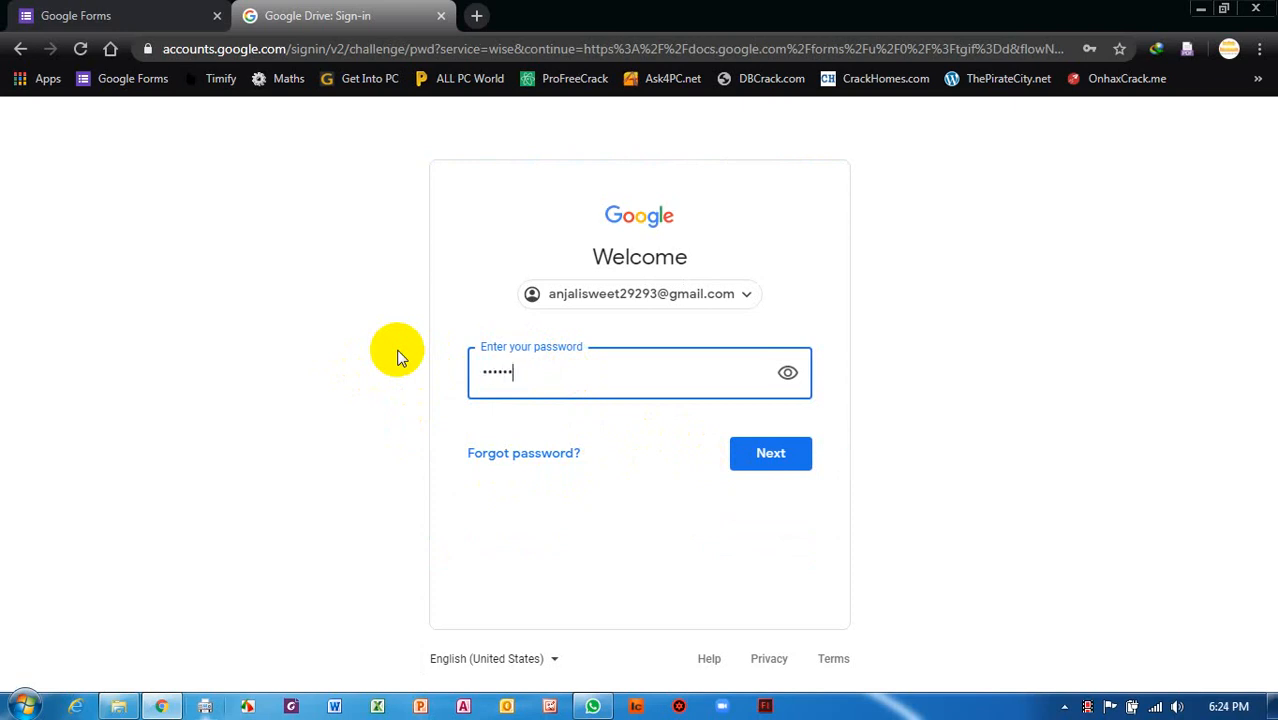
{"action": "type", "text": "••••"}
{"action": "key", "text": "Return"}
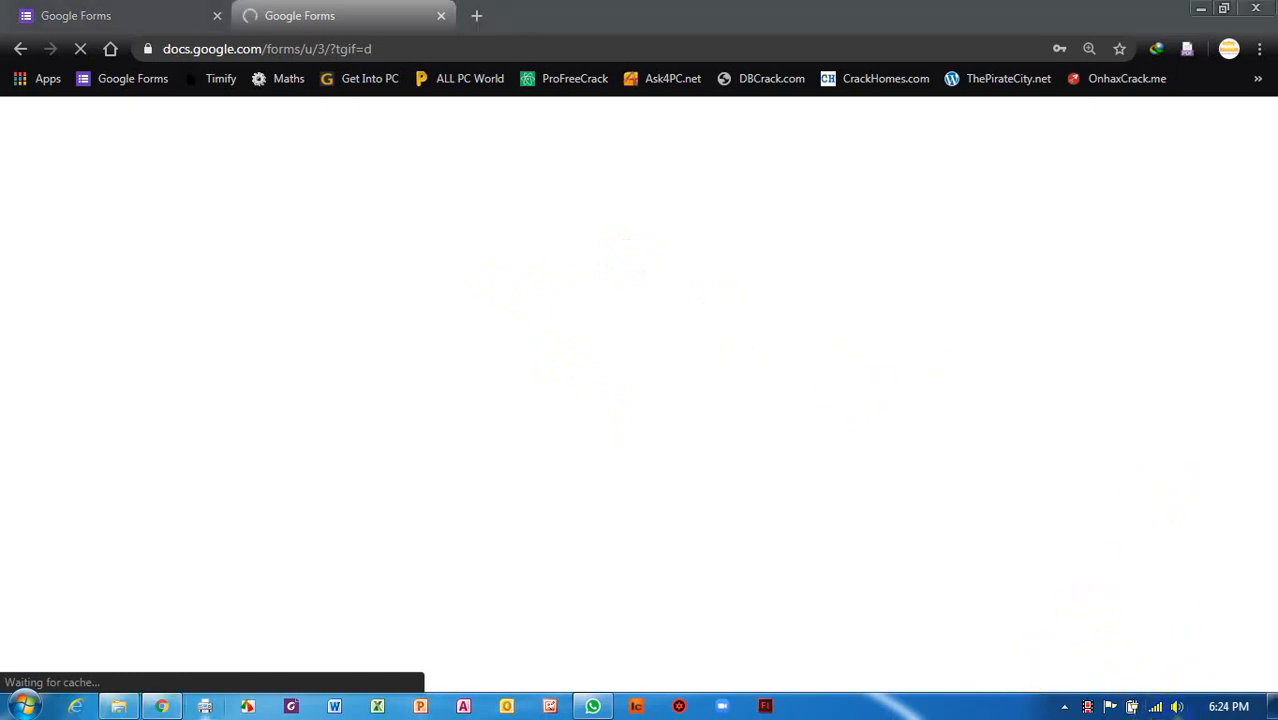
Check the network connection, then reload the stalled Google Forms page.
{"action": "left_click", "coordinate": [1156, 706]}
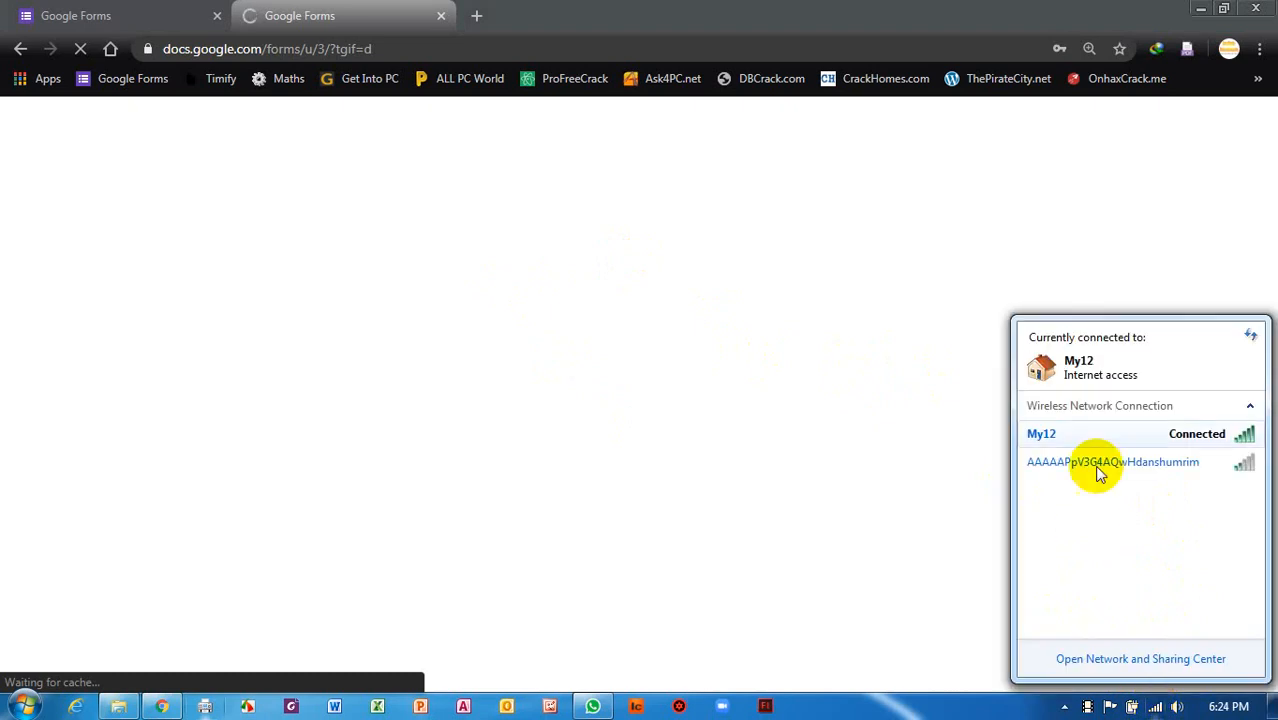
{"action": "left_click", "coordinate": [950, 704]}
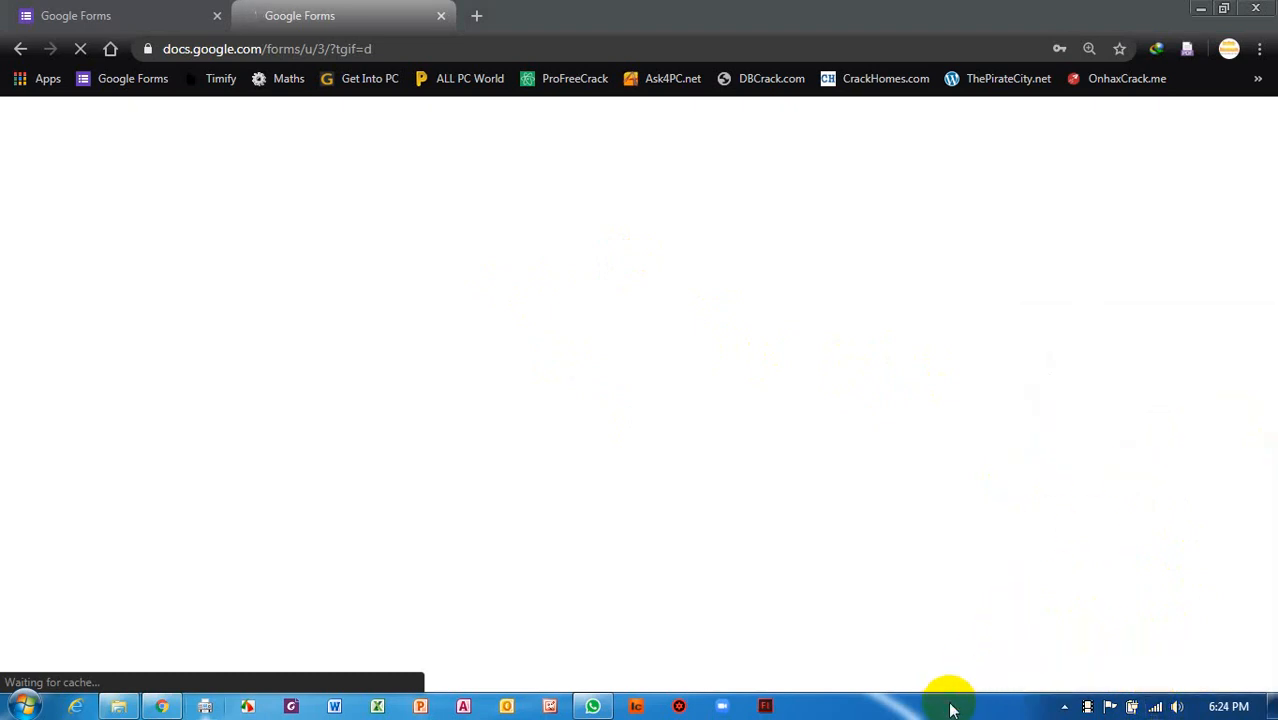
{"action": "left_click", "coordinate": [464, 48]}
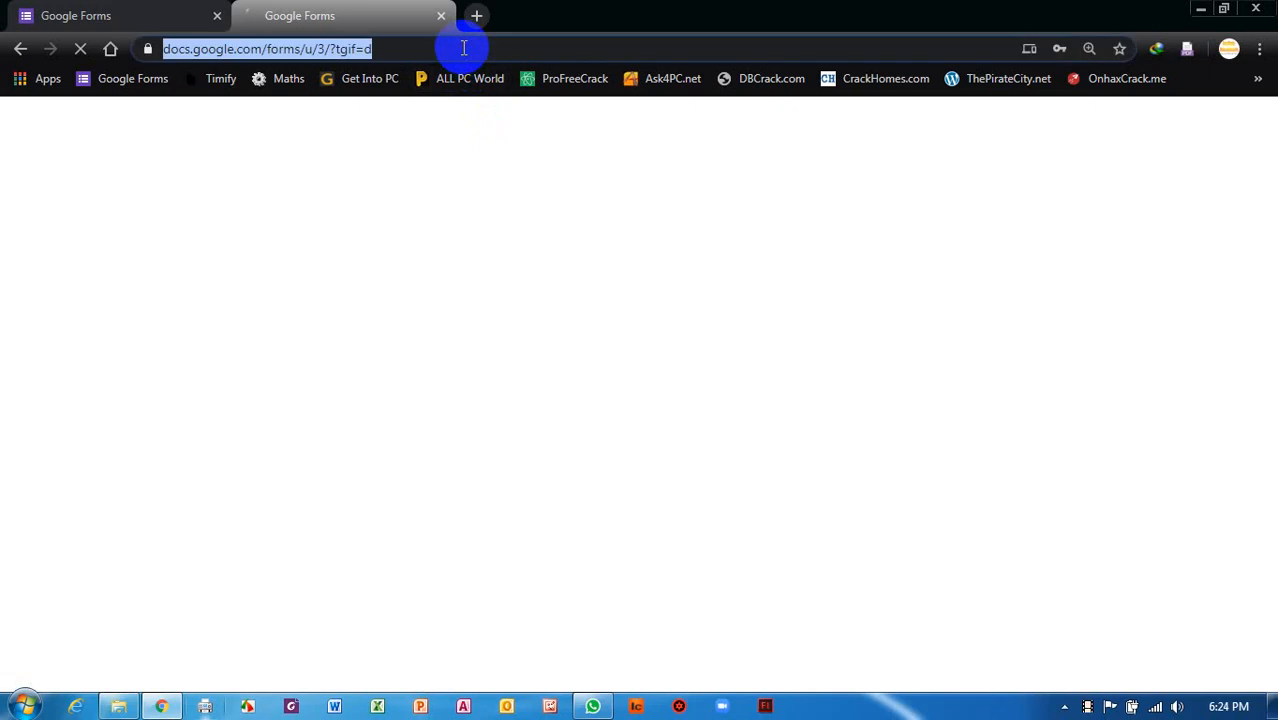
{"action": "key", "text": "Return"}
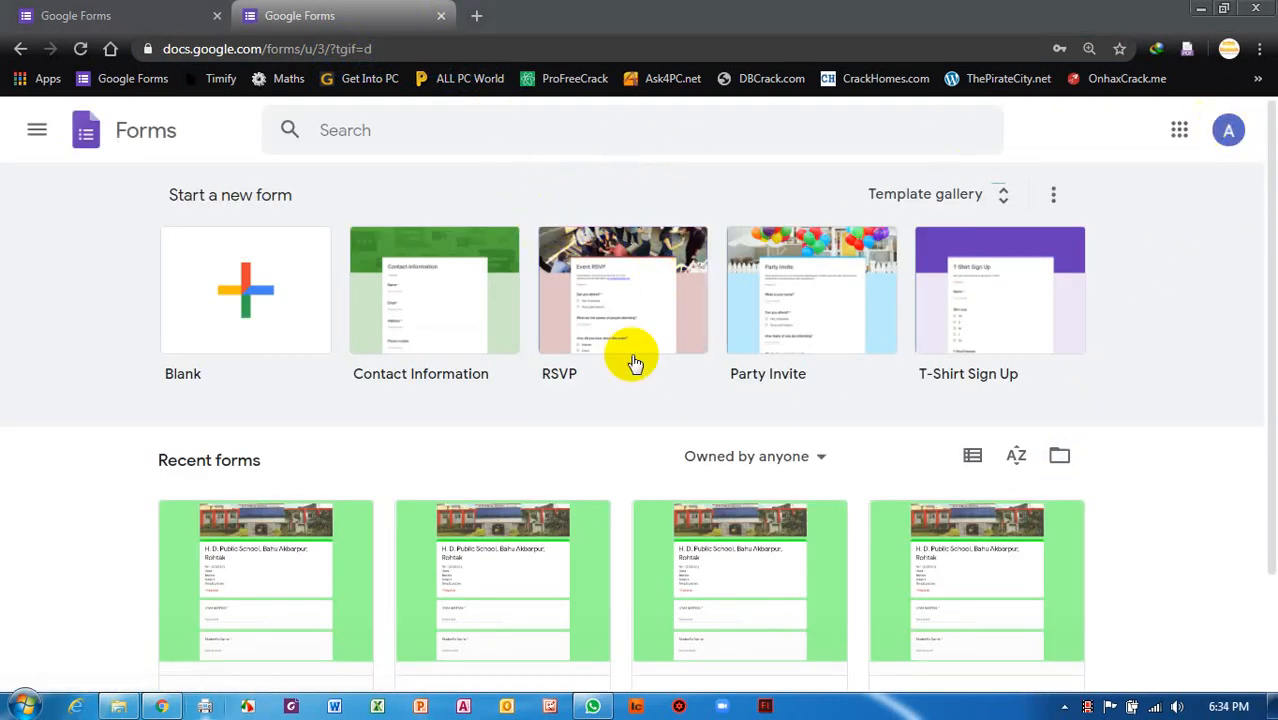
Open the Question Paper Format form from Recent forms.
{"action": "left_click", "coordinate": [1228, 131]}
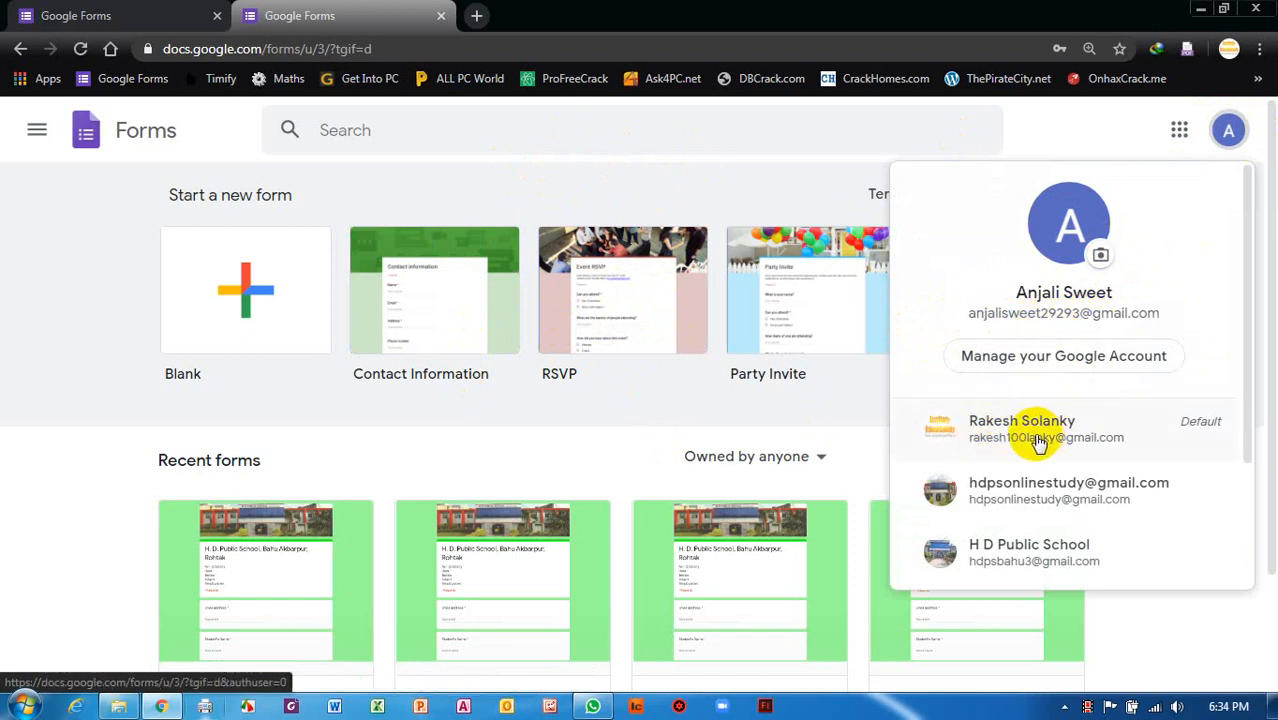
{"action": "left_click", "coordinate": [82, 458]}
{"action": "scroll", "coordinate": [326, 491], "scroll_direction": "down", "scroll_amount": 2}
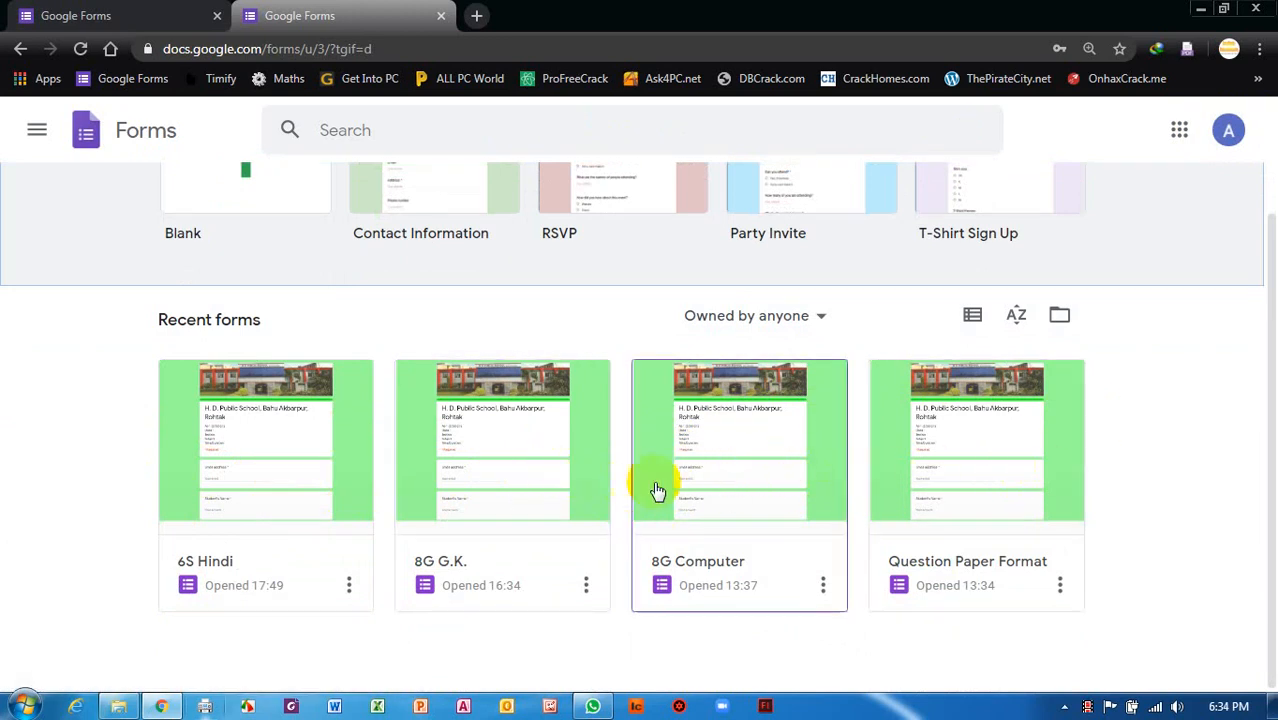
{"action": "left_click", "coordinate": [1012, 482]}
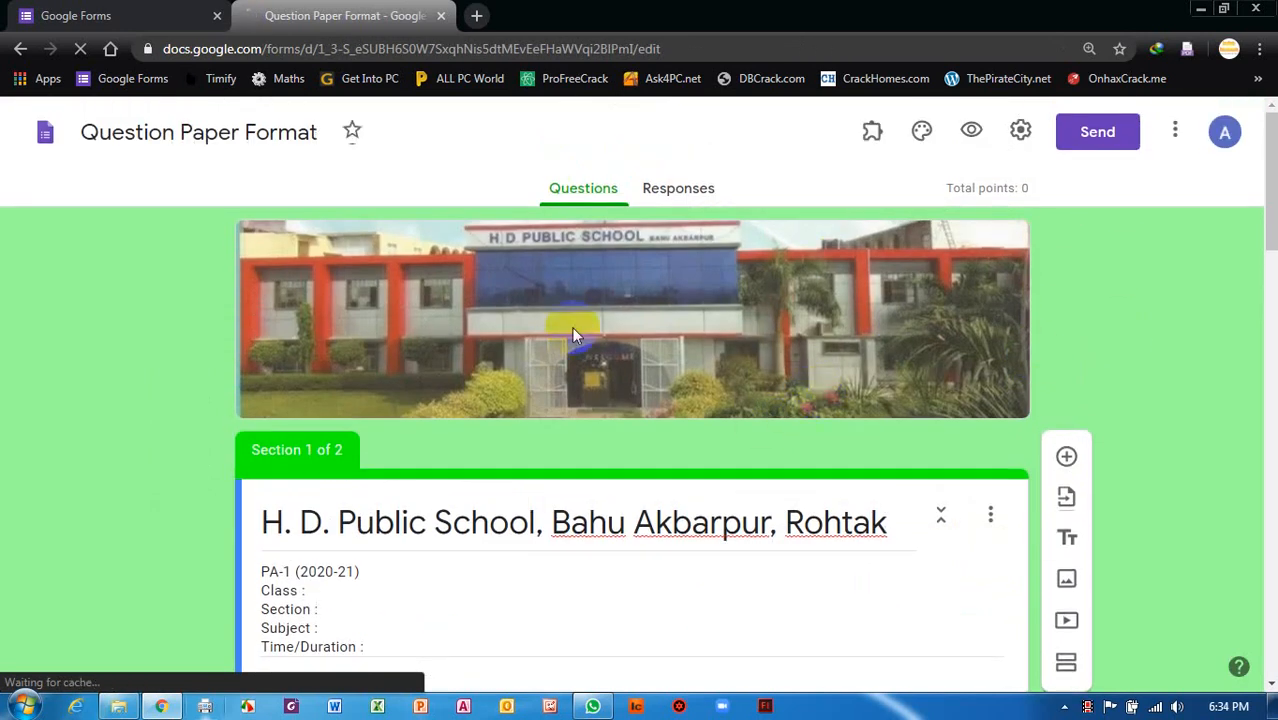
Make a copy of the form named '8G Hindi'.
{"action": "left_click", "coordinate": [1175, 132]}
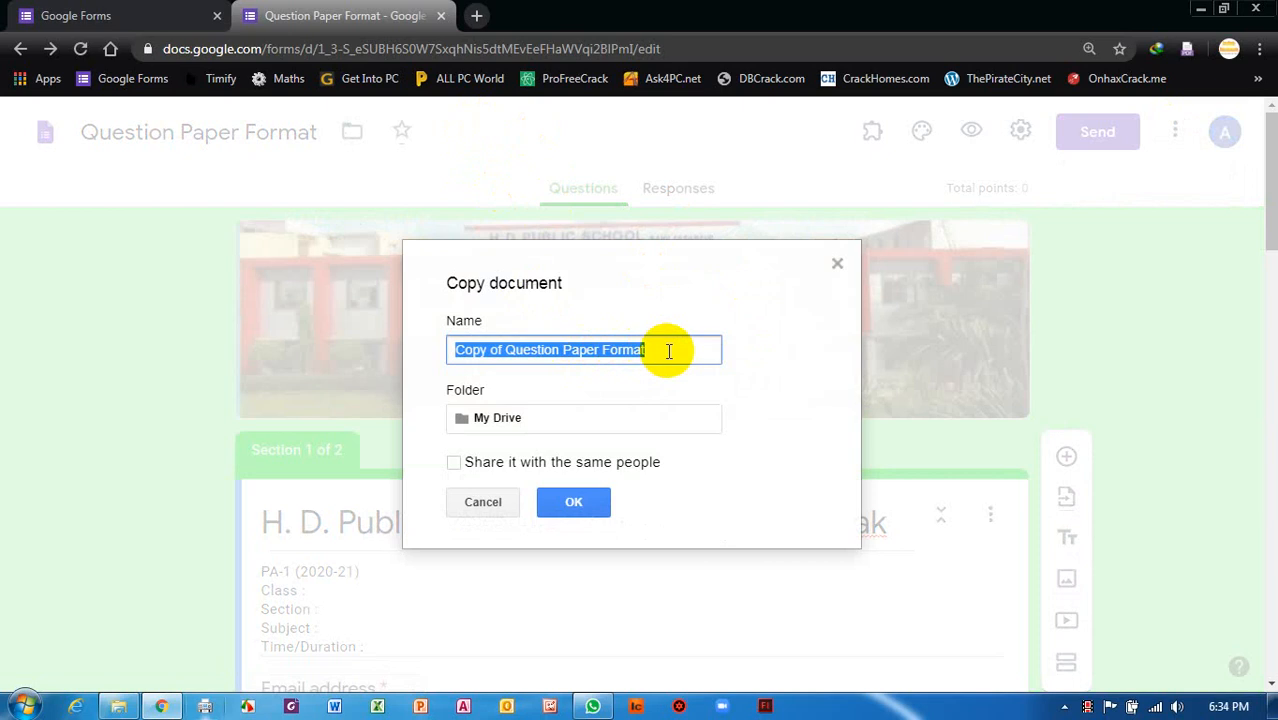
{"action": "type", "text": "8G Hindi"}
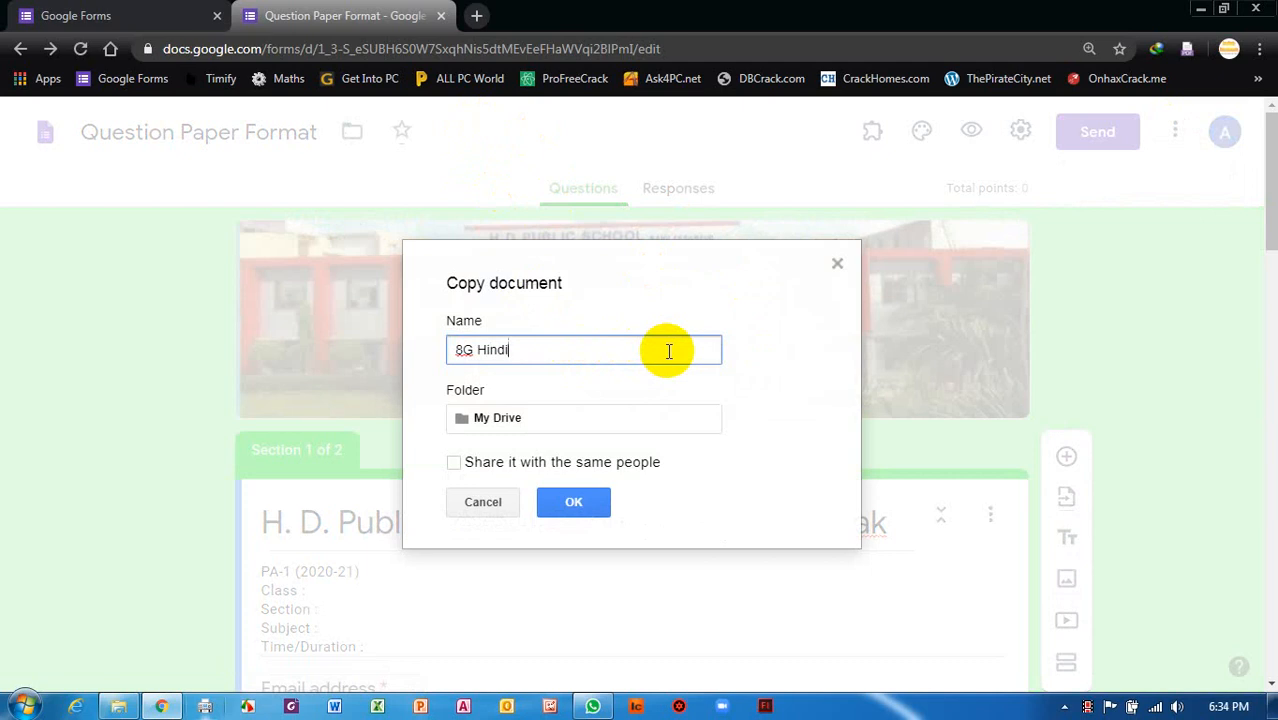
{"action": "left_click", "coordinate": [584, 508]}
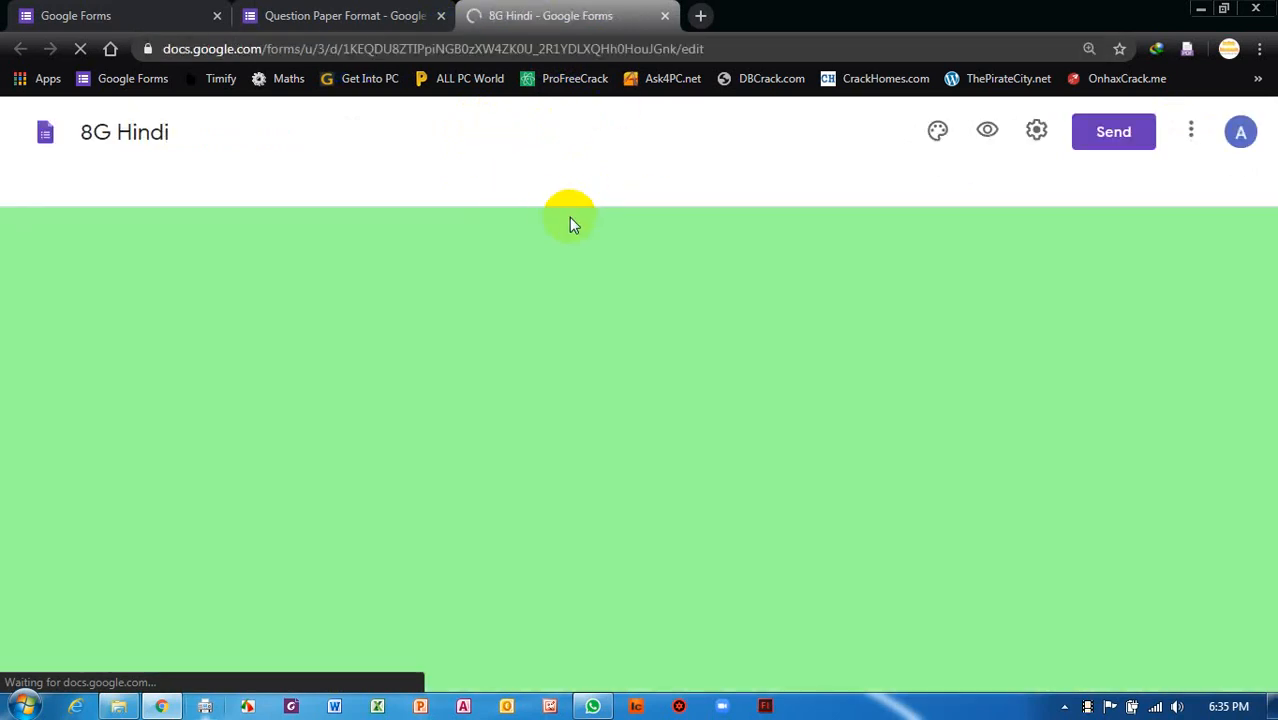
In Section 2 'Multiple Choice Questions', select the blank question for editing.
{"action": "scroll", "coordinate": [730, 310], "scroll_direction": "down", "scroll_amount": 8}
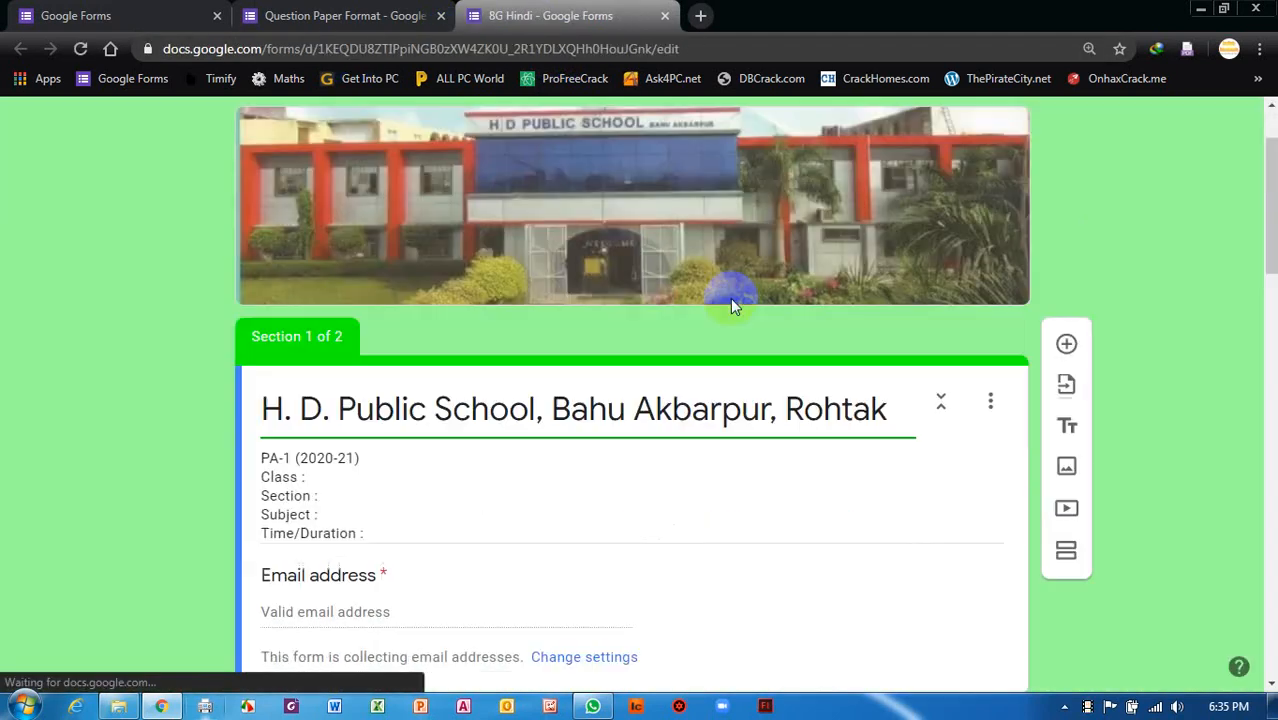
{"action": "scroll", "coordinate": [730, 318], "scroll_direction": "down", "scroll_amount": 2}
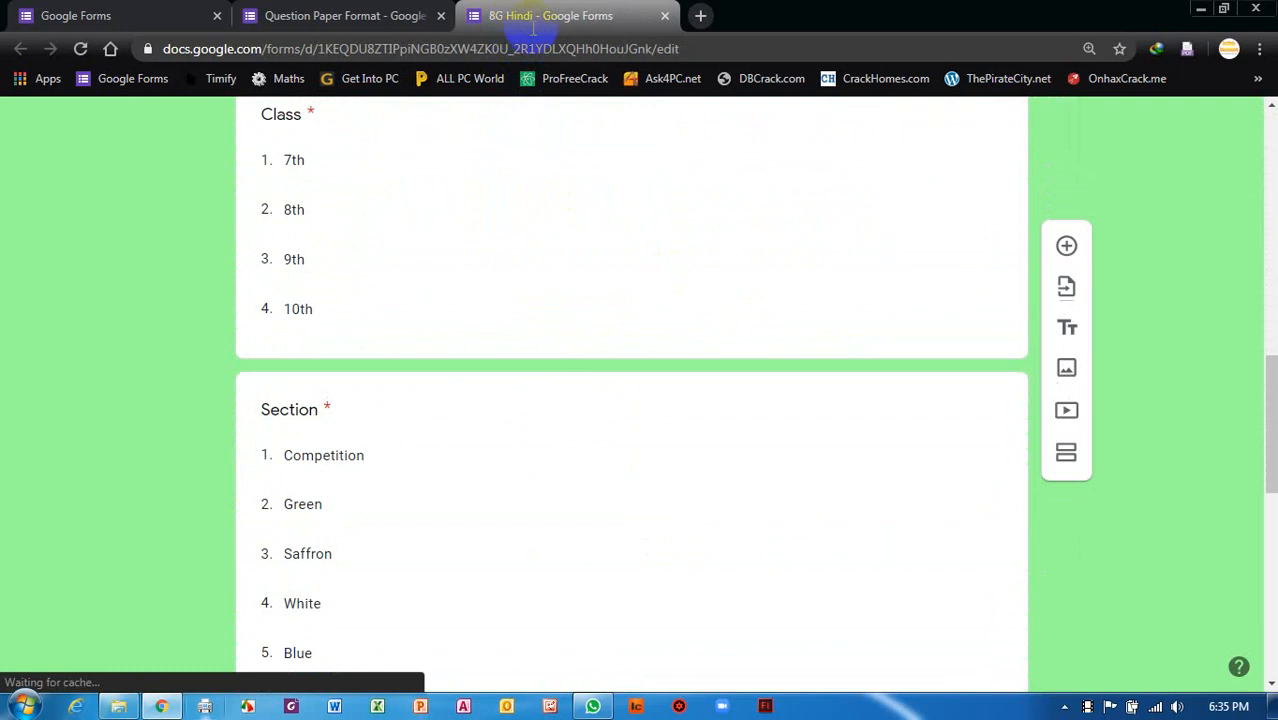
{"action": "scroll", "coordinate": [588, 286], "scroll_direction": "down", "scroll_amount": 8}
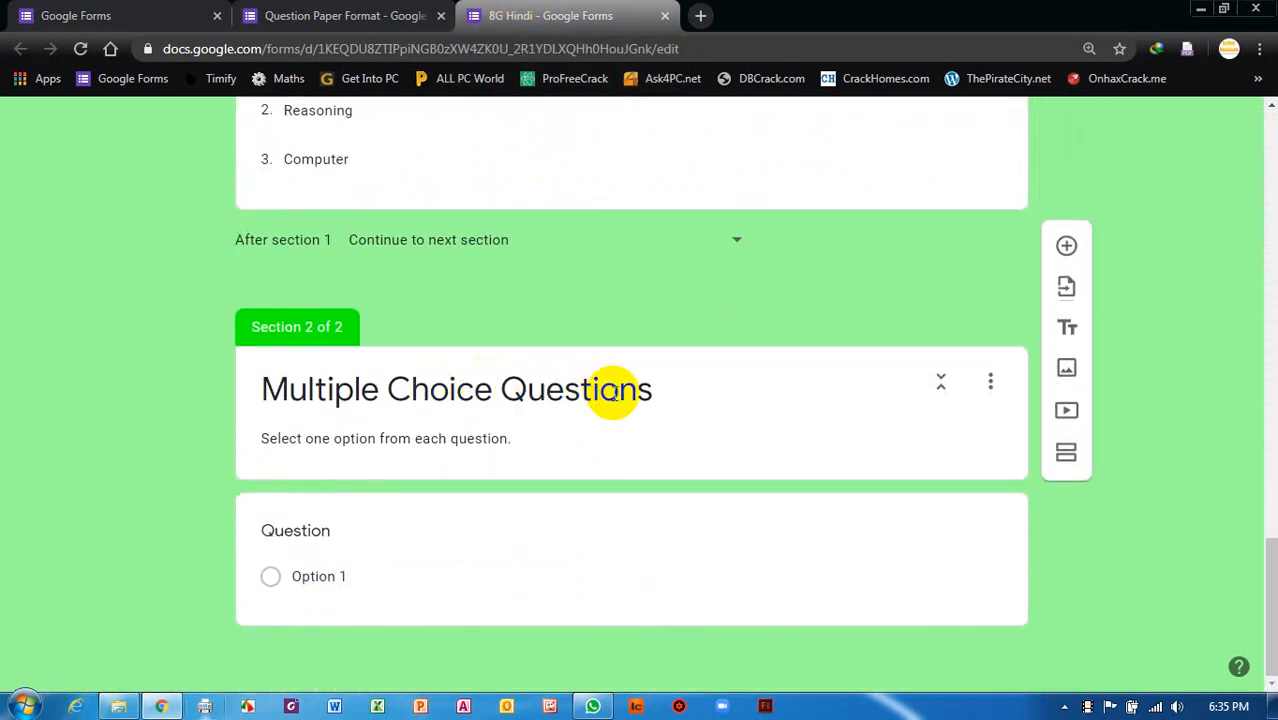
{"action": "triple_click", "coordinate": [651, 397]}
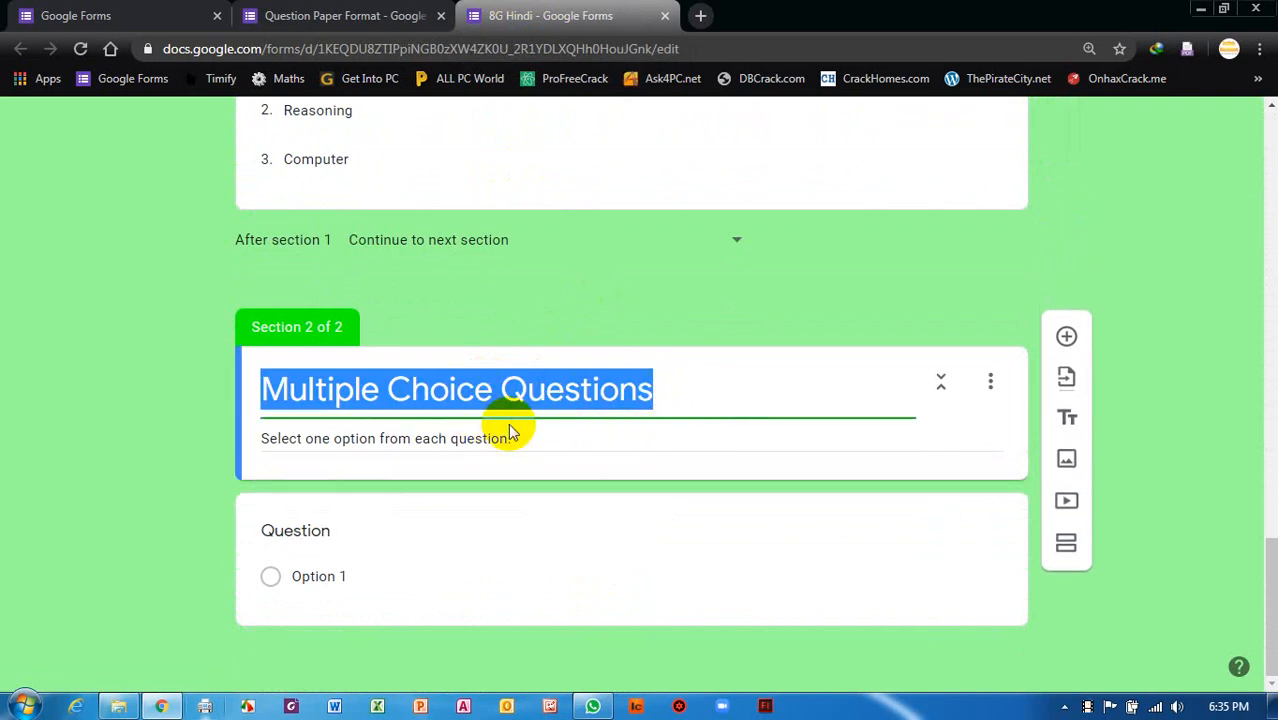
{"action": "triple_click", "coordinate": [445, 437]}
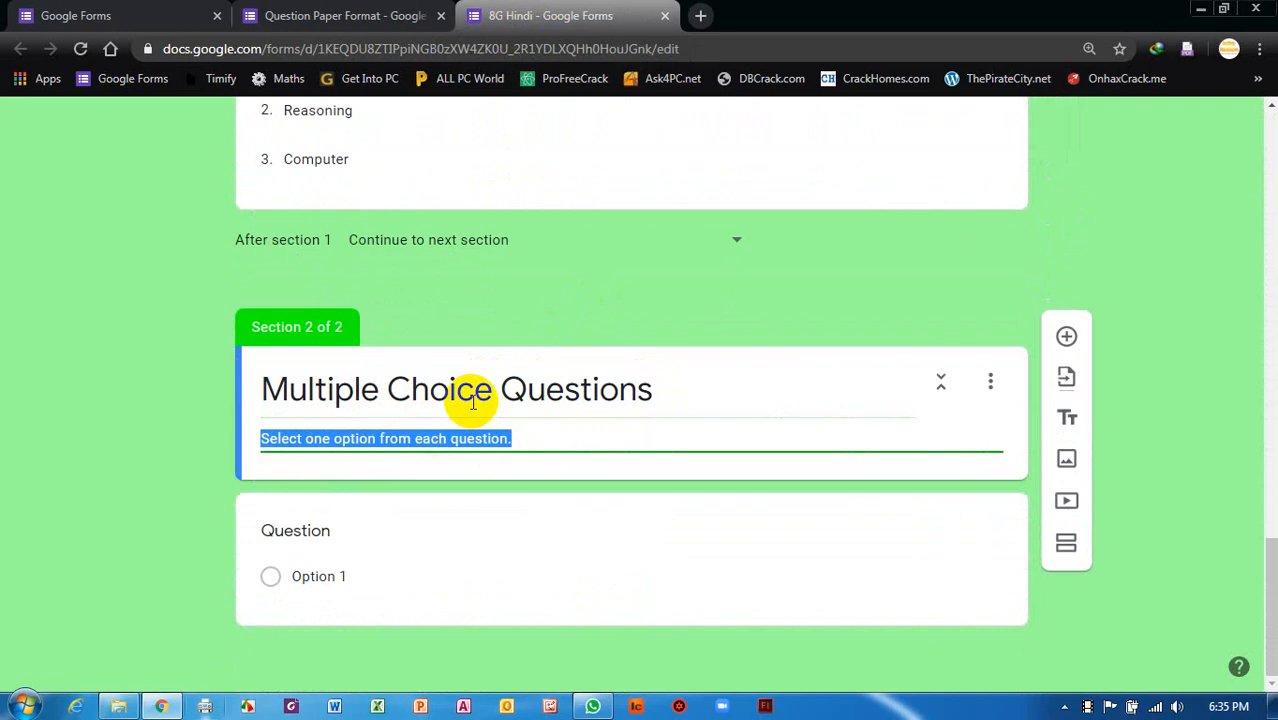
{"action": "triple_click", "coordinate": [503, 395]}
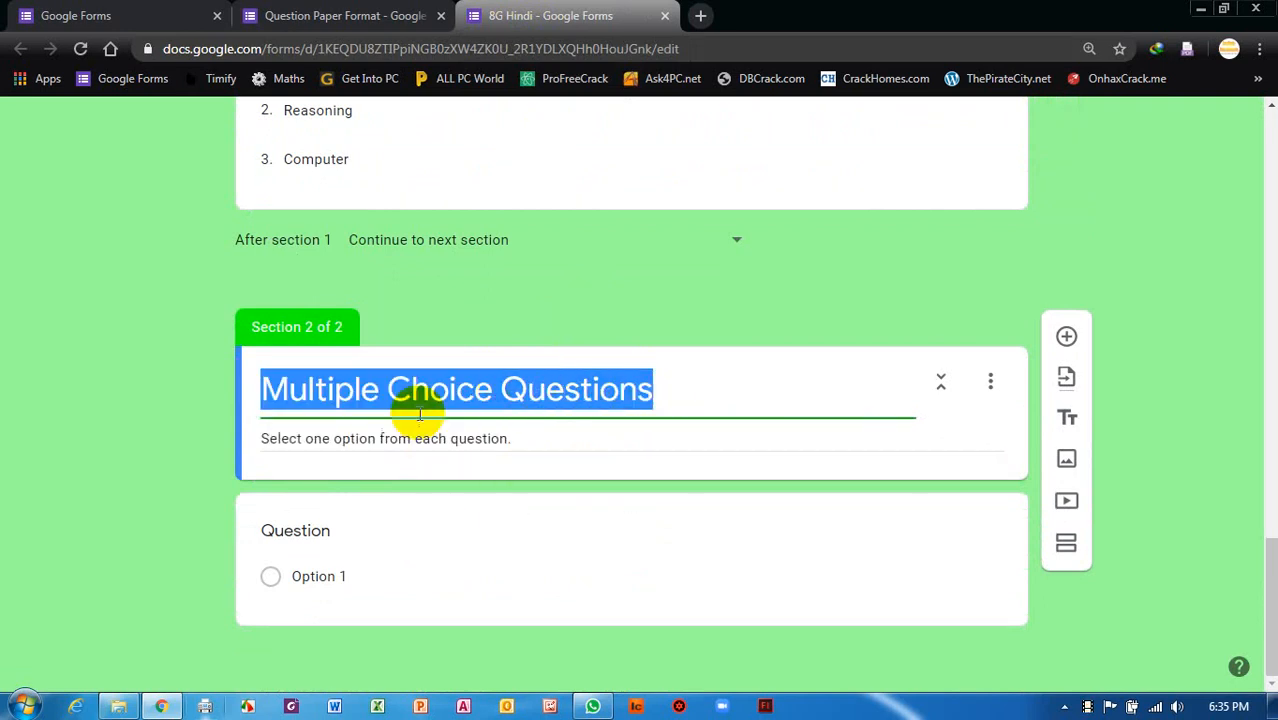
{"action": "left_click", "coordinate": [334, 540]}
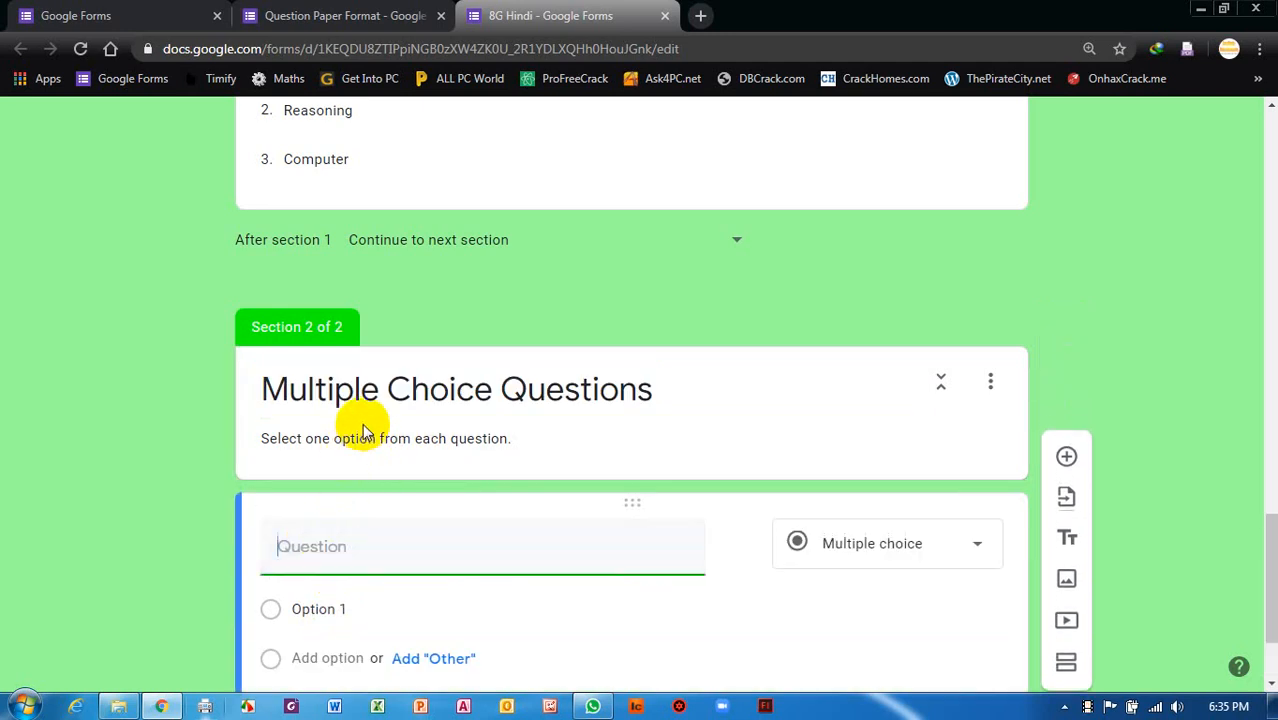
{"action": "scroll", "coordinate": [485, 470], "scroll_direction": "down", "scroll_amount": 1}
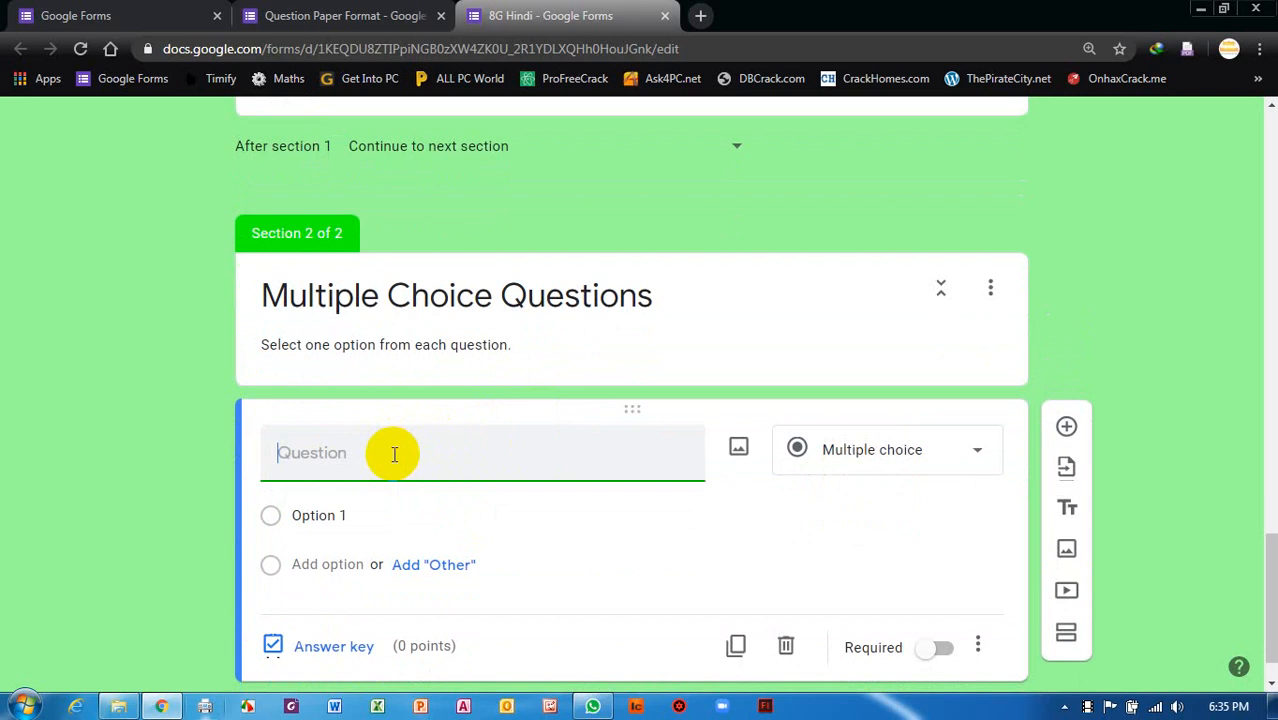
In a new tab, go to google.com/inputtools/chrome.
{"action": "left_click", "coordinate": [704, 17]}
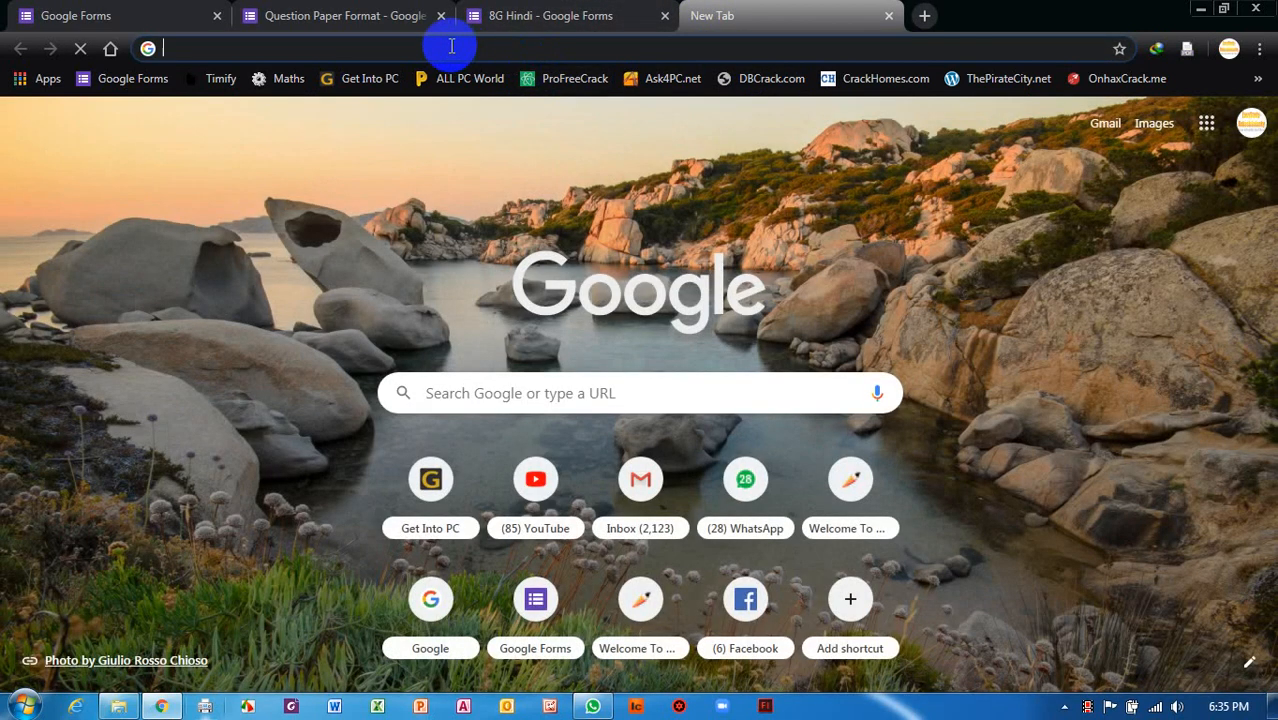
{"action": "left_click", "coordinate": [456, 48]}
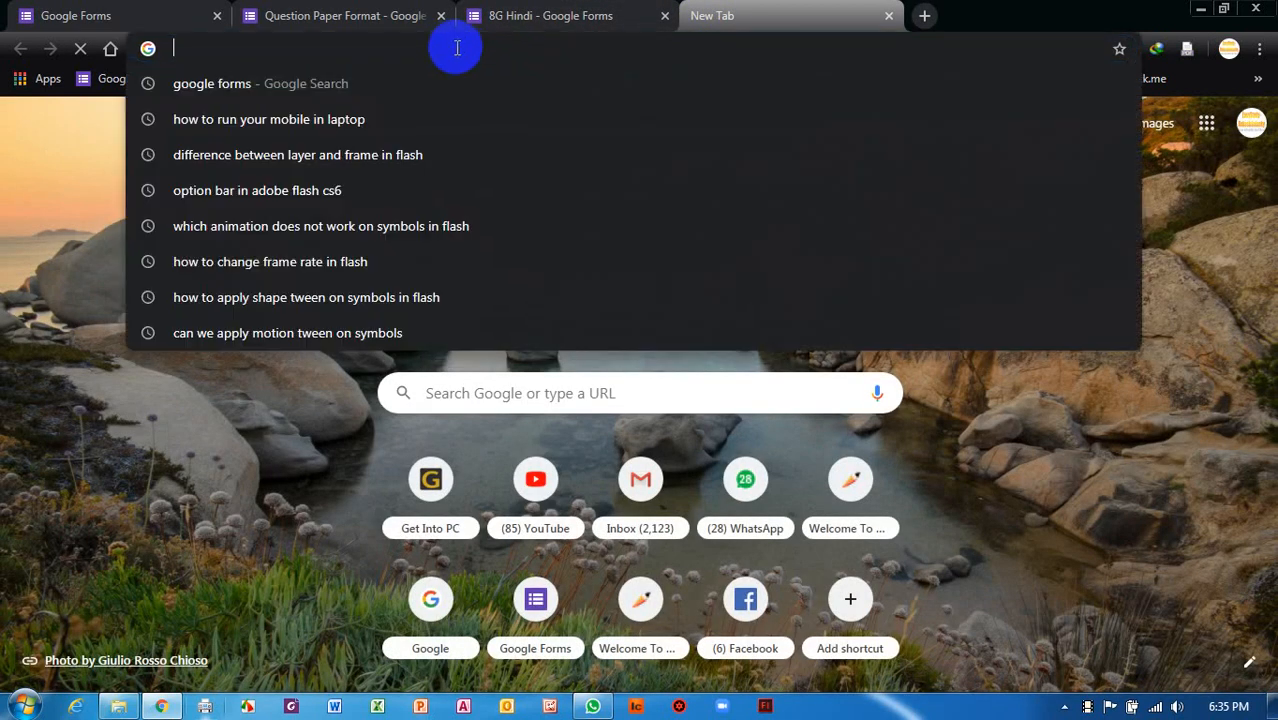
{"action": "type", "text": "google.com"}
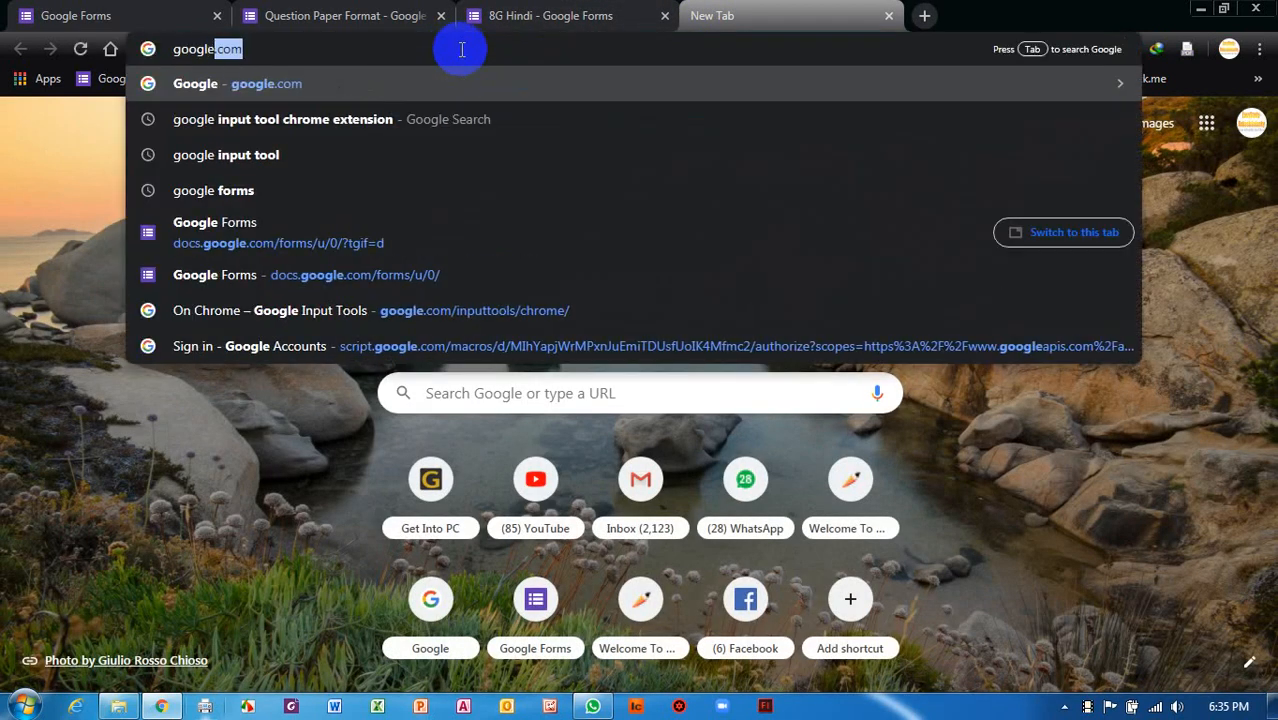
{"action": "type", "text": "/"}
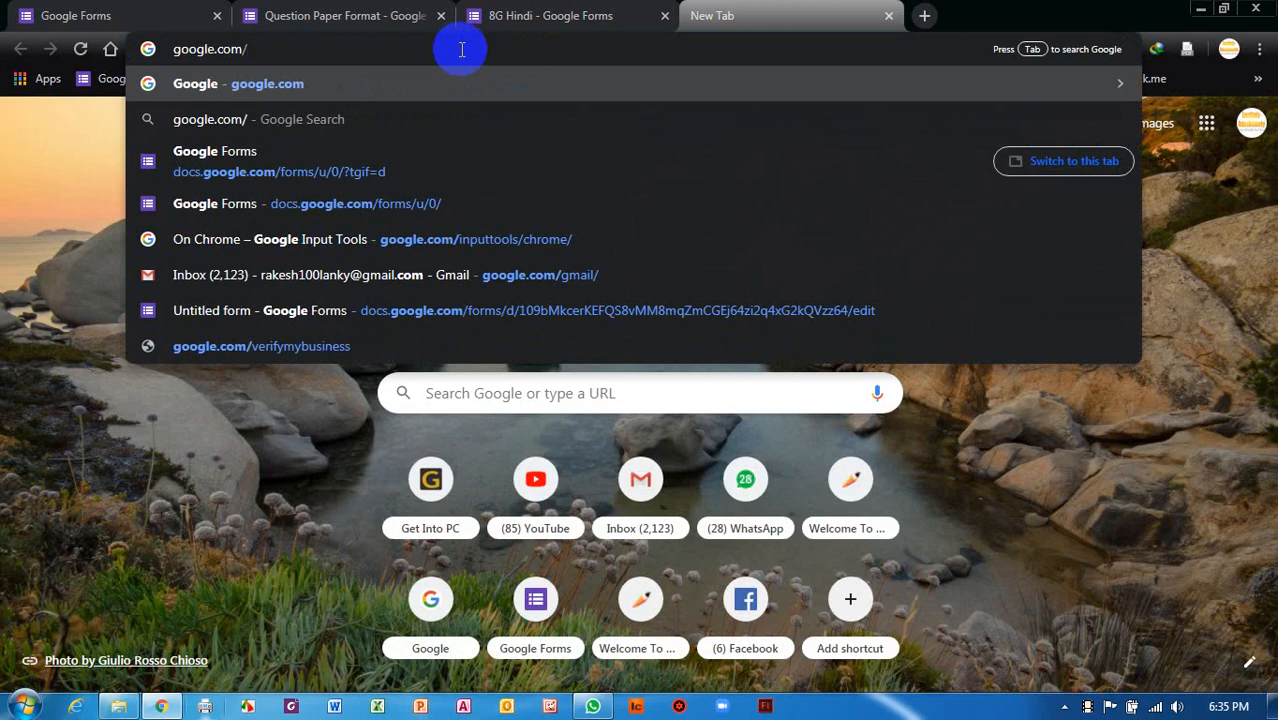
{"action": "type", "text": "inpu"}
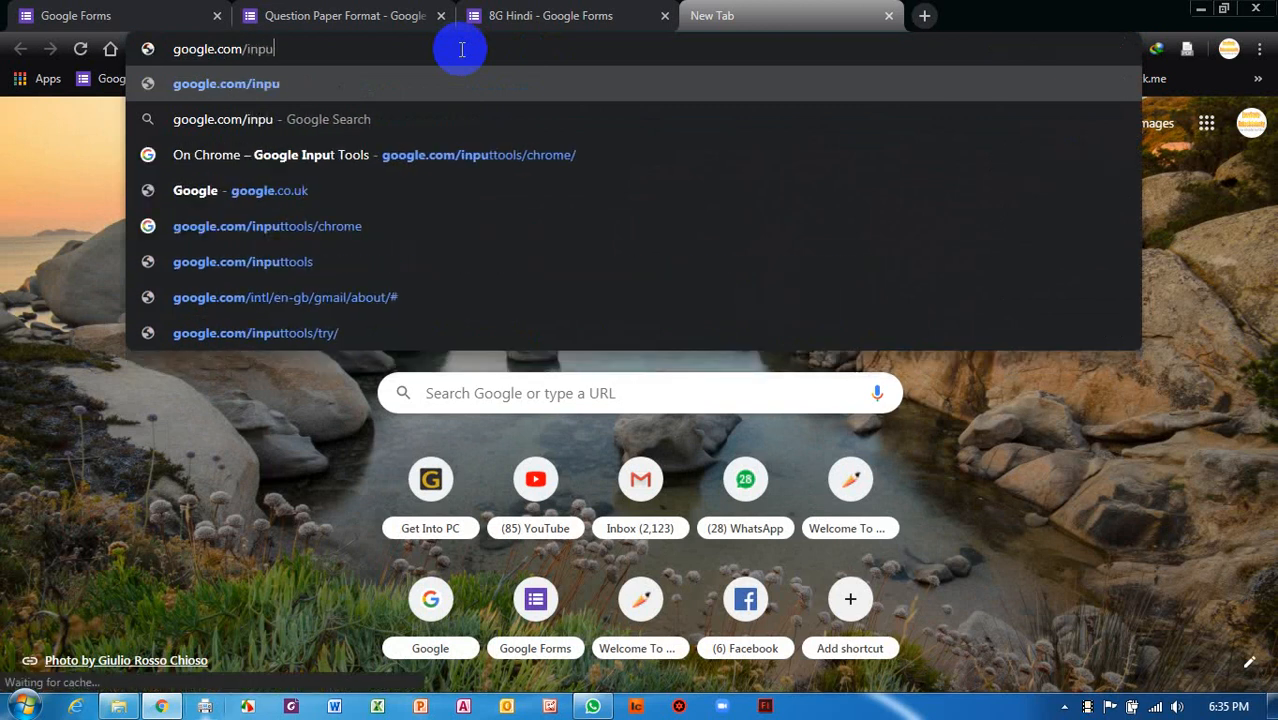
{"action": "type", "text": "ttools/"}
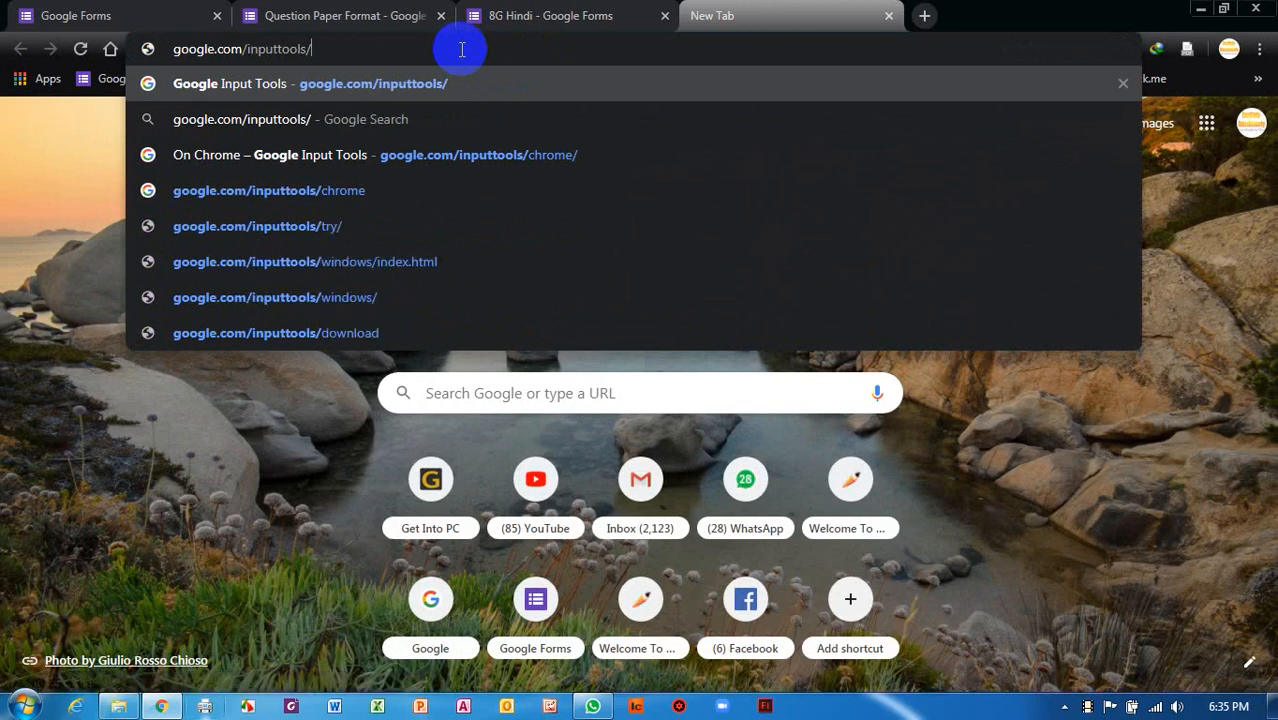
{"action": "type", "text": "chrome"}
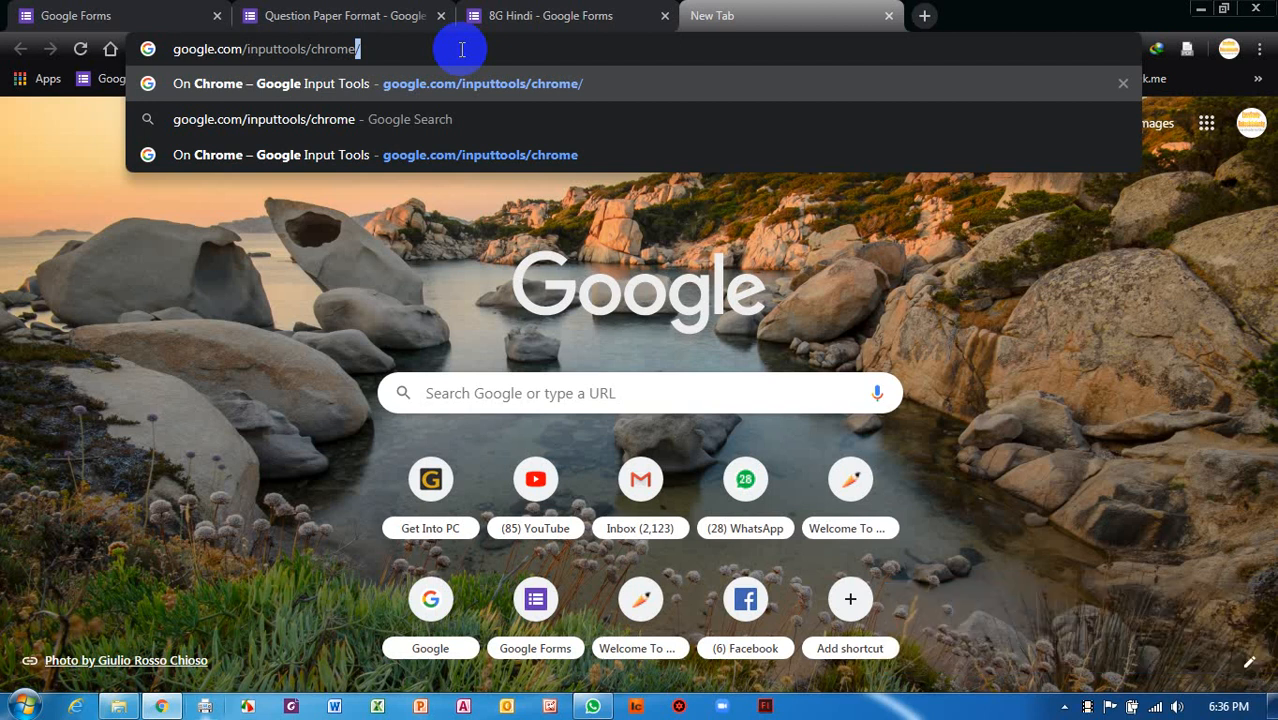
{"action": "key", "text": "Return"}
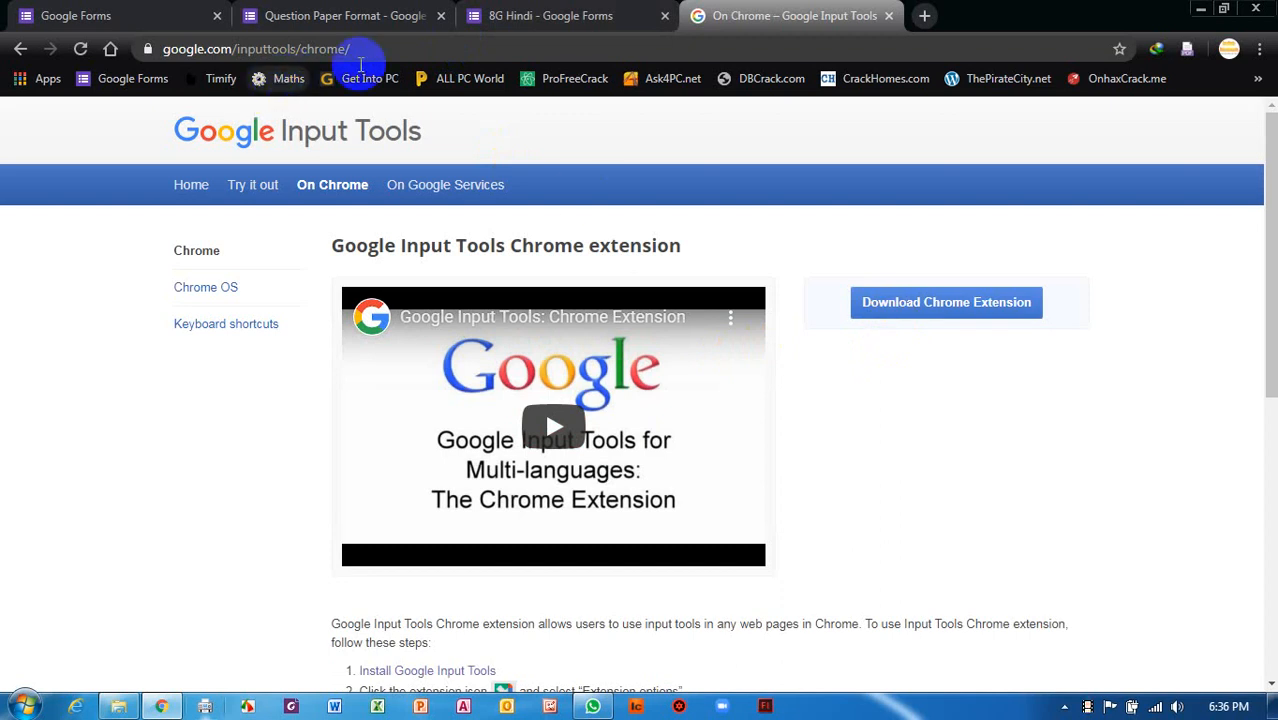
Search Google for 'google input' and open the On Chrome – Google Input Tools result.
{"action": "left_click", "coordinate": [175, 49]}
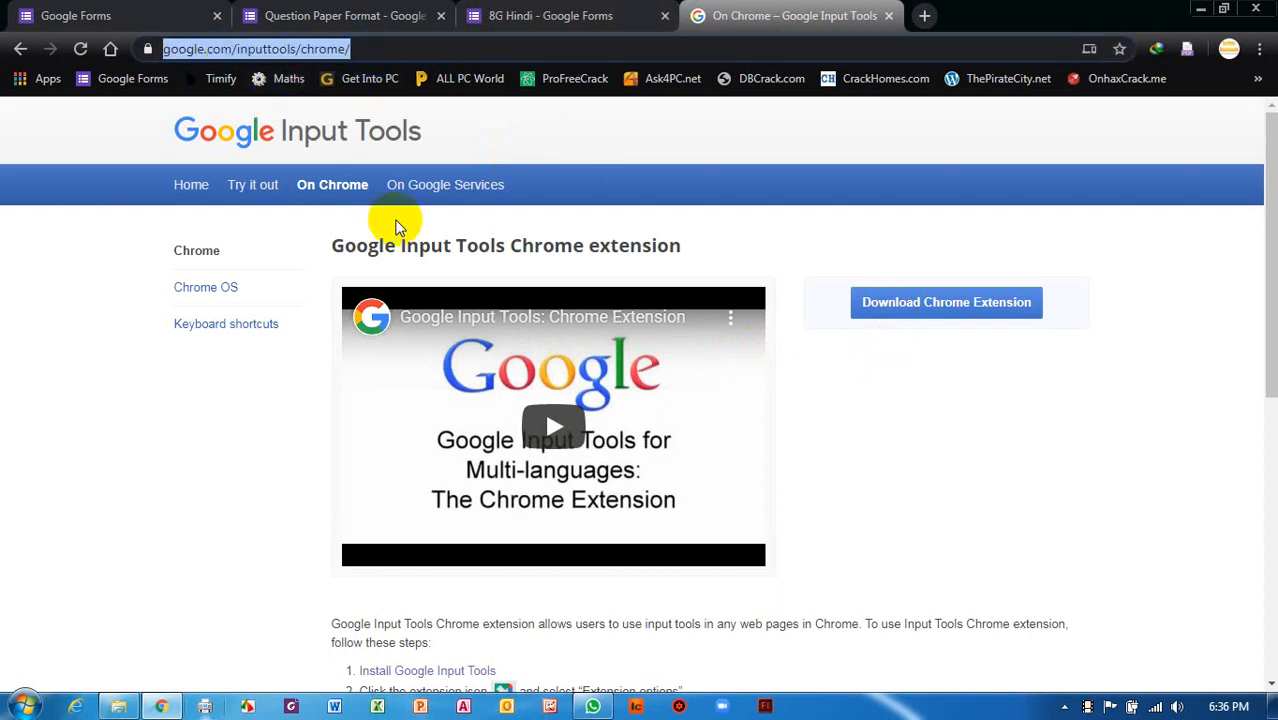
{"action": "type", "text": "google"}
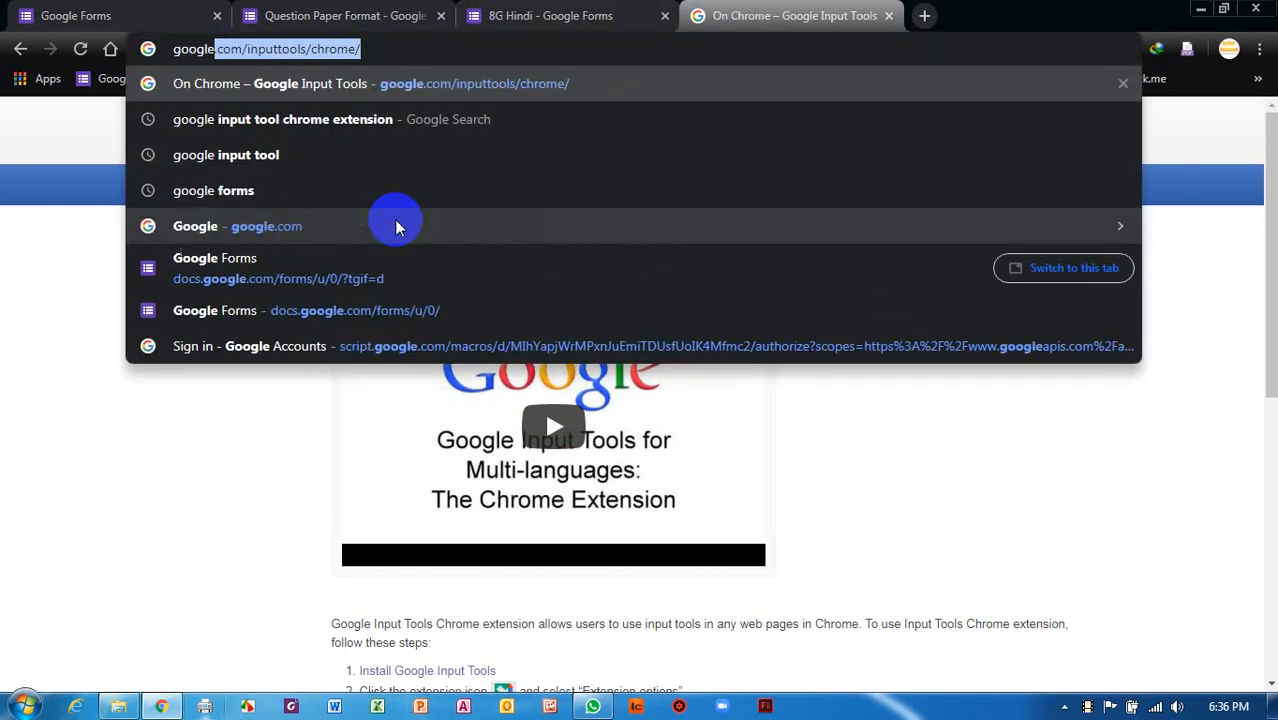
{"action": "type", "text": " input"}
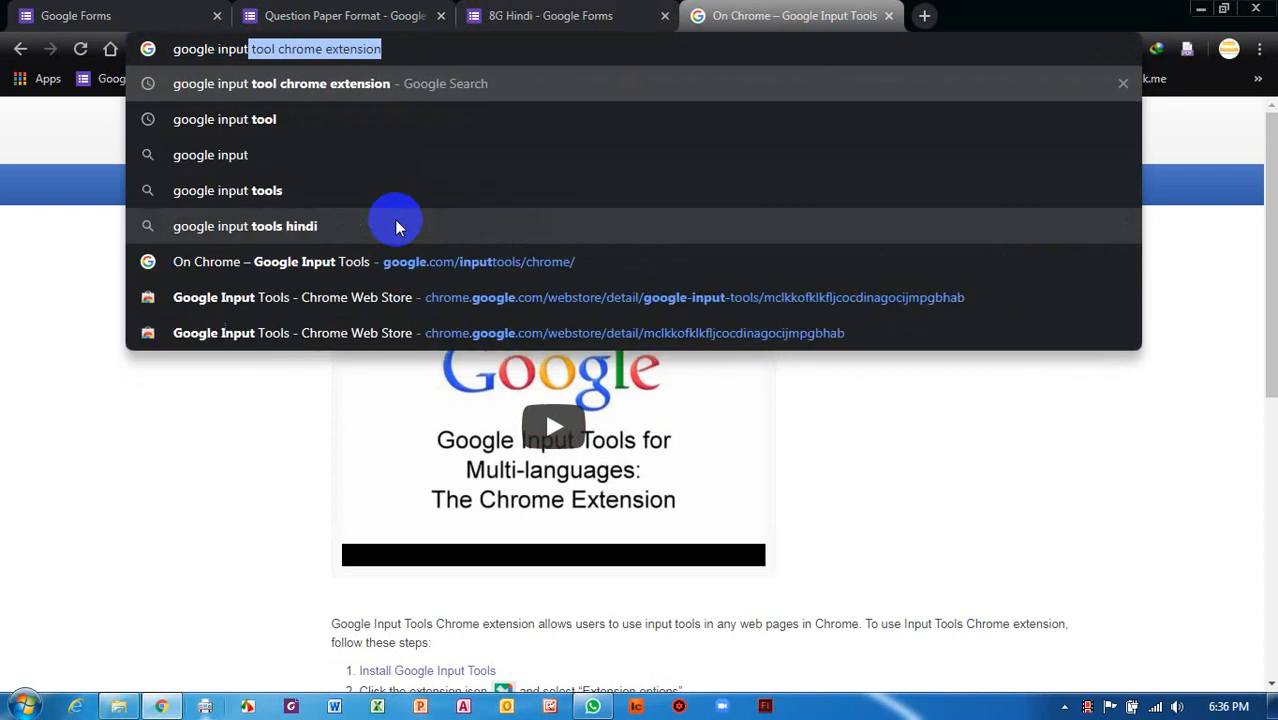
{"action": "key", "text": "Right"}
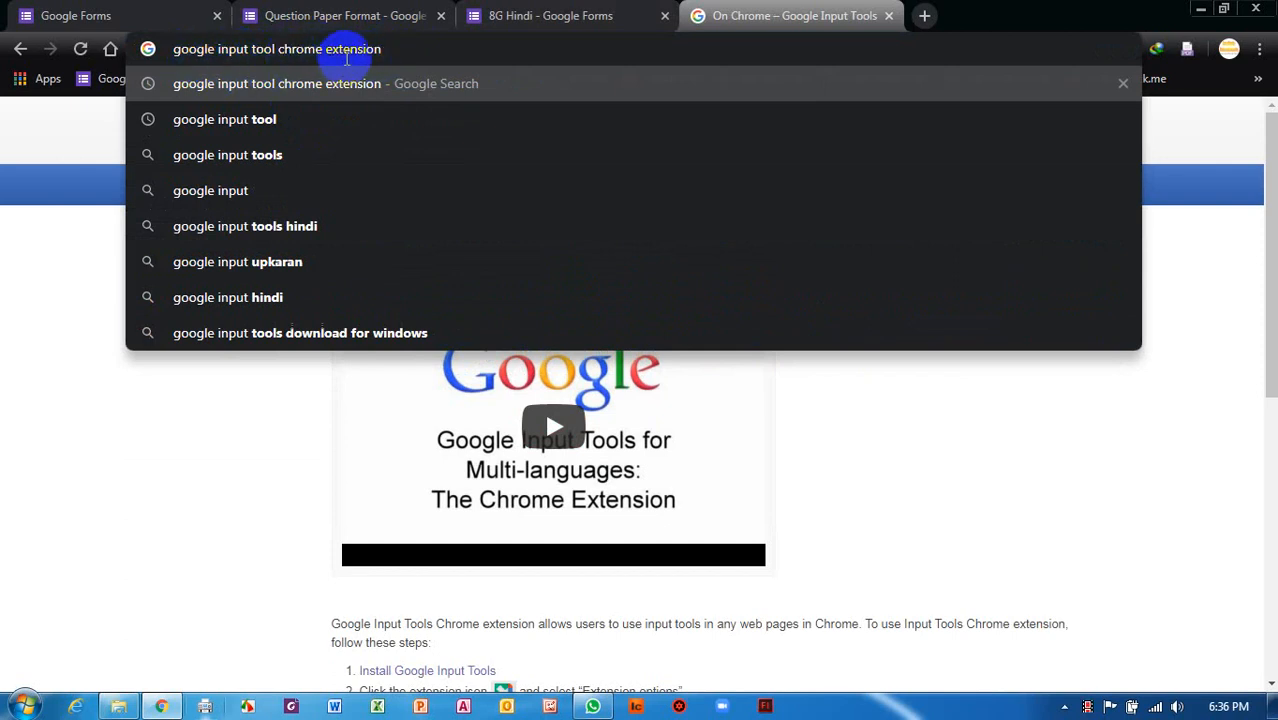
{"action": "key", "text": "BackSpace"}
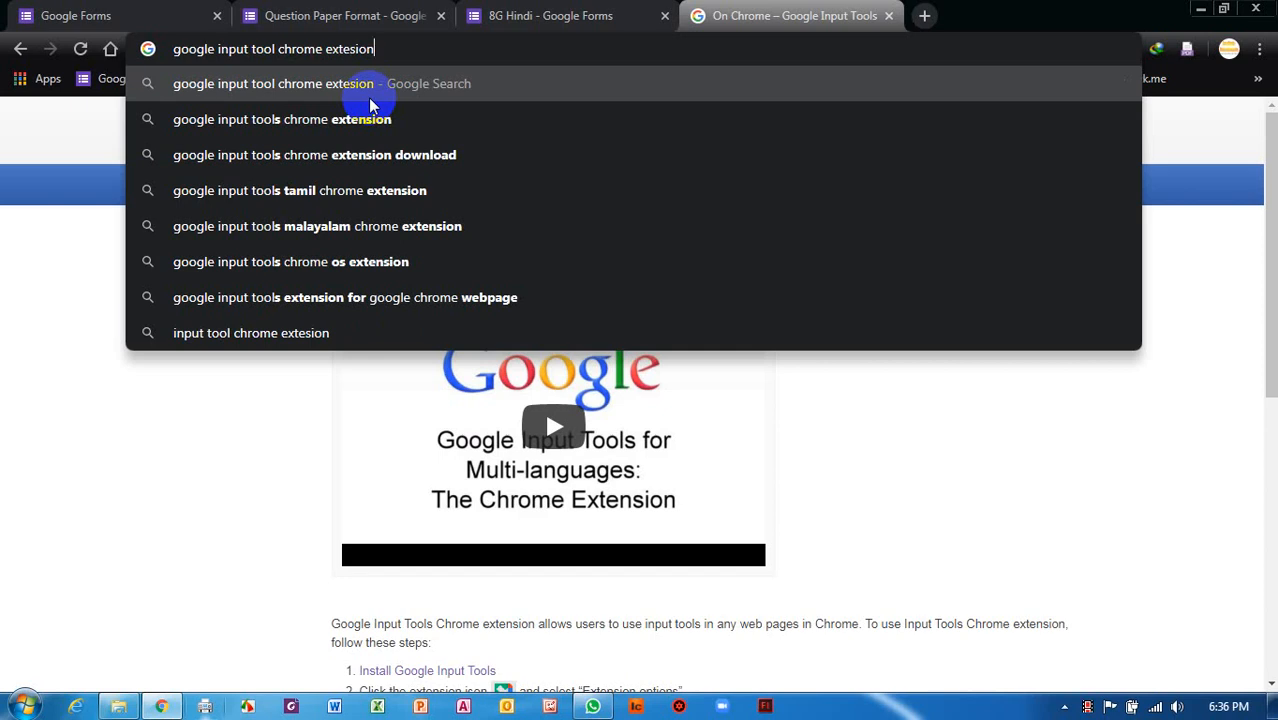
{"action": "left_click", "coordinate": [368, 97]}
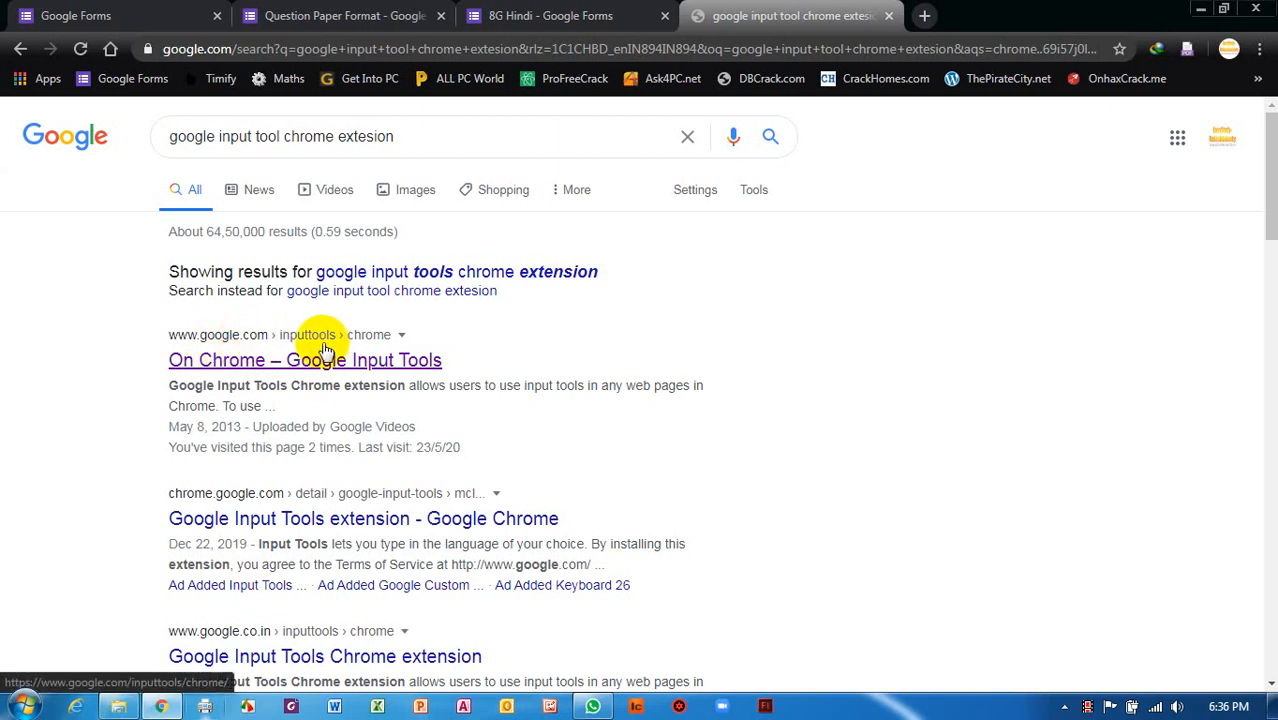
{"action": "left_click", "coordinate": [288, 364]}
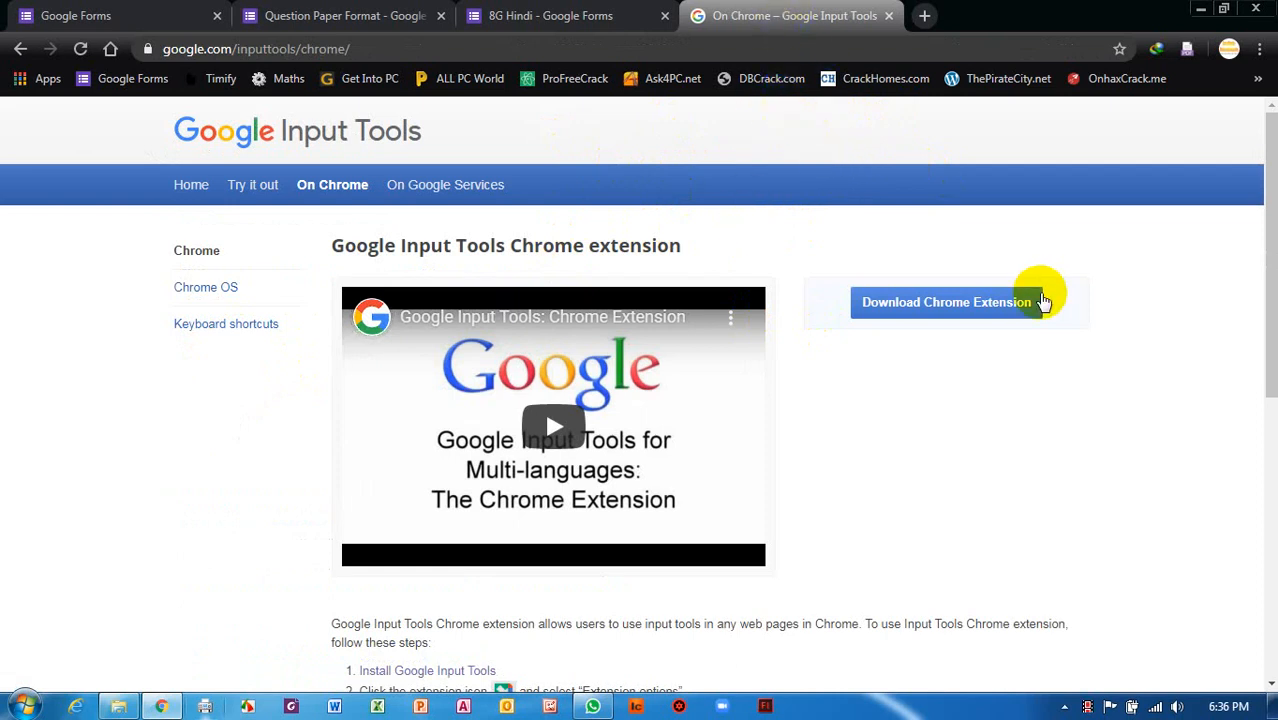
Add the Google Input Tools extension to Chrome from its Web Store listing.
{"action": "left_click", "coordinate": [963, 310]}
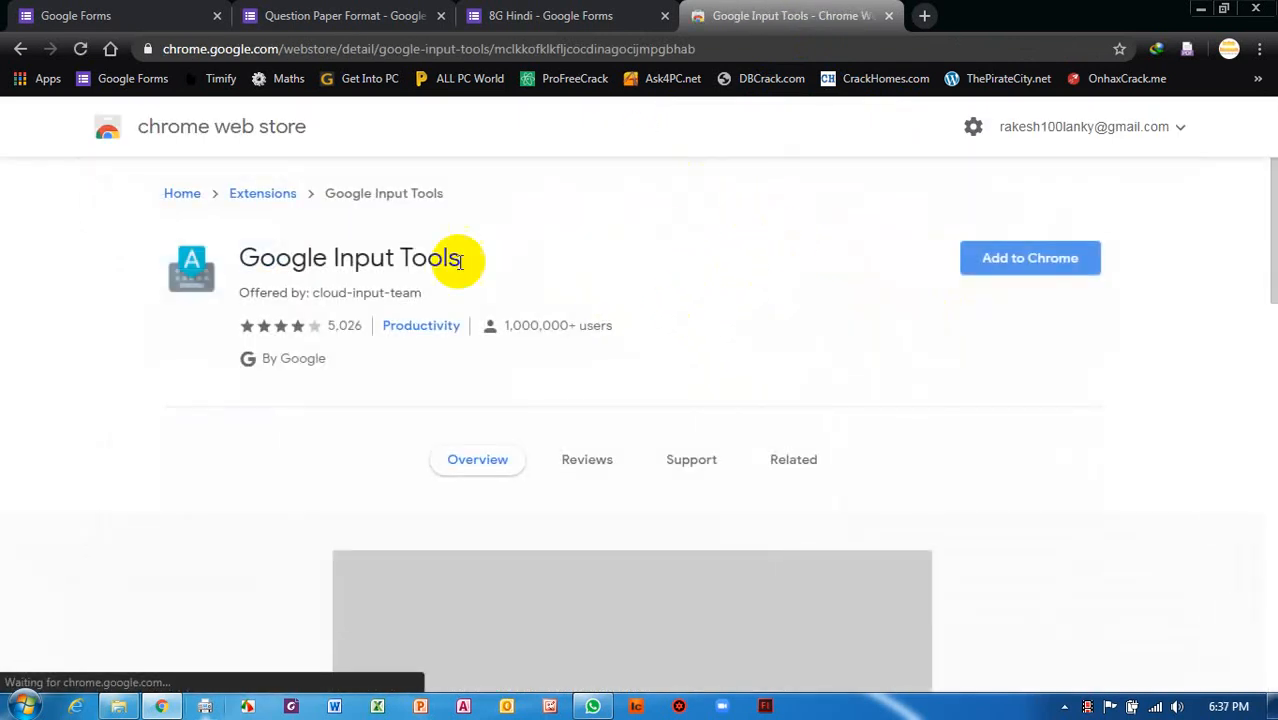
{"action": "left_click", "coordinate": [1041, 261]}
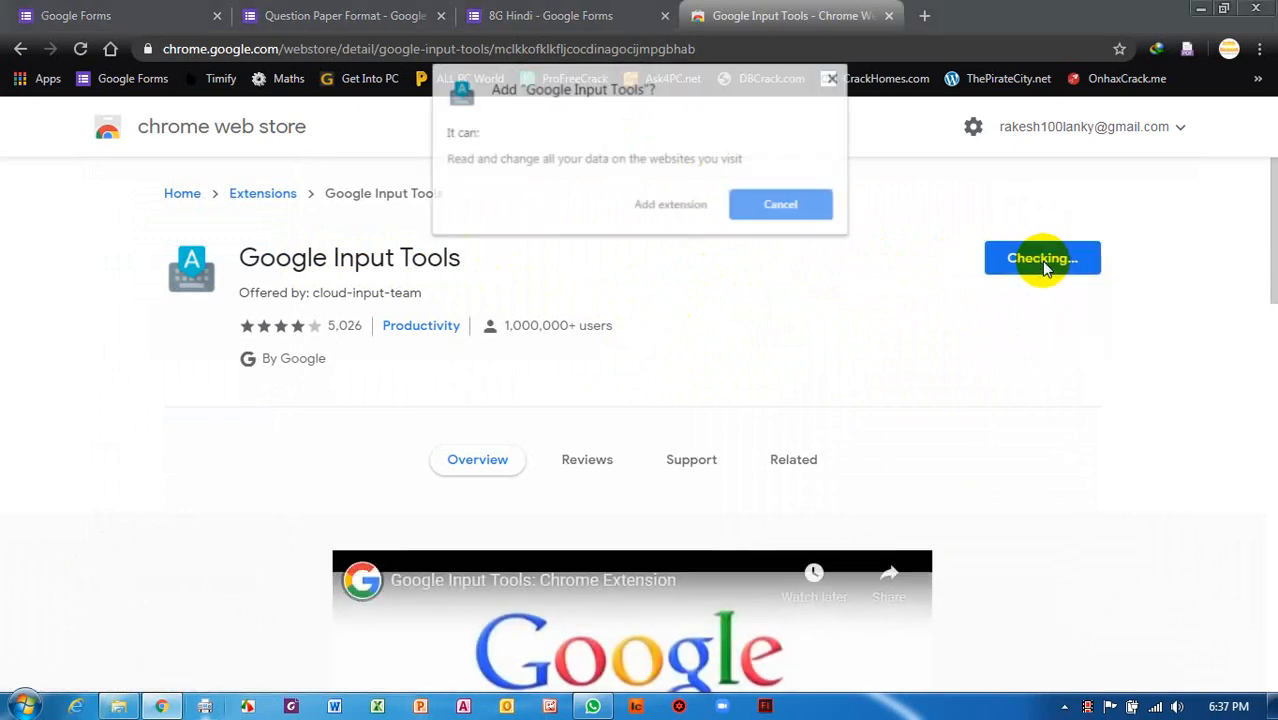
{"action": "left_click", "coordinate": [666, 206]}
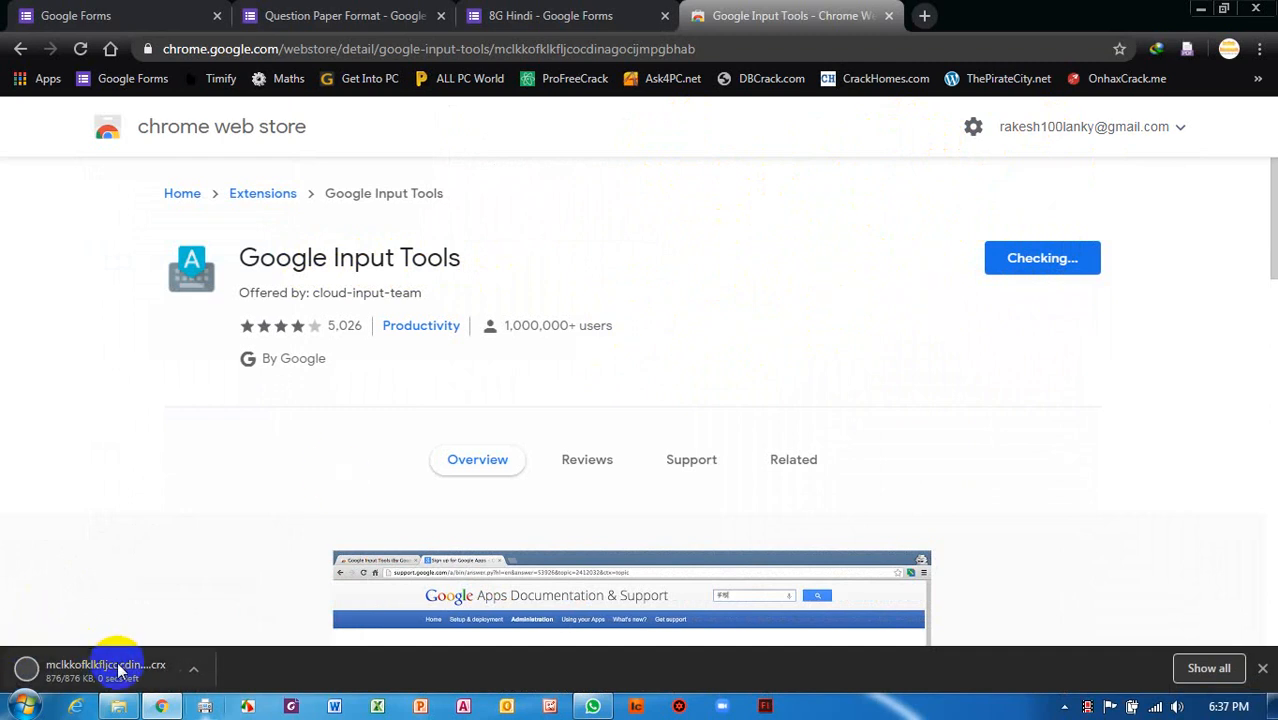
{"action": "left_click", "coordinate": [102, 680]}
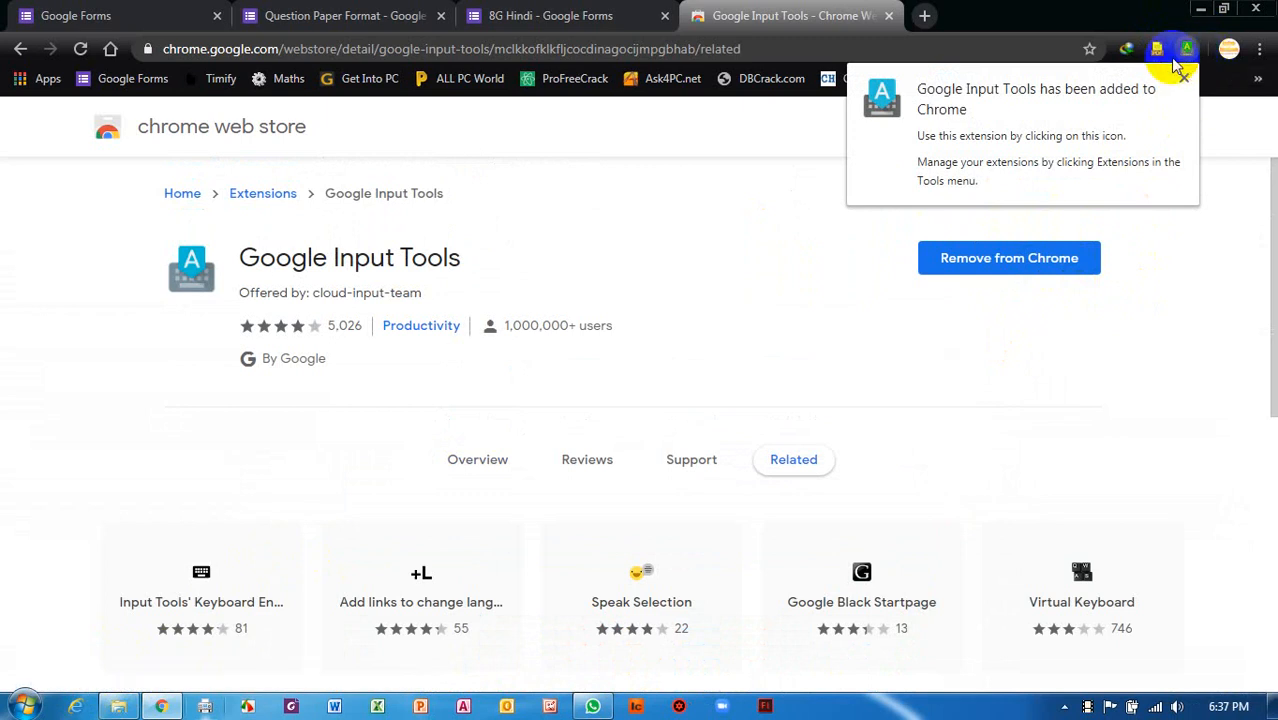
{"action": "left_click", "coordinate": [1188, 52]}
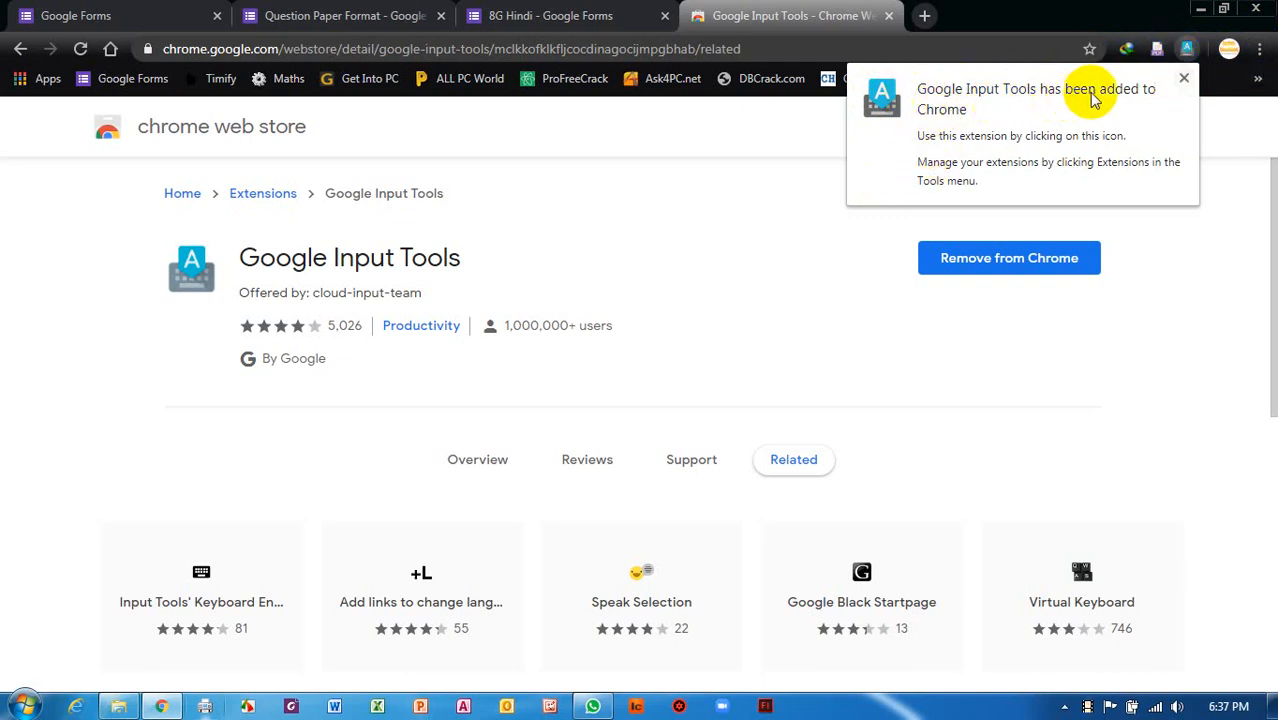
{"action": "left_click", "coordinate": [1184, 77]}
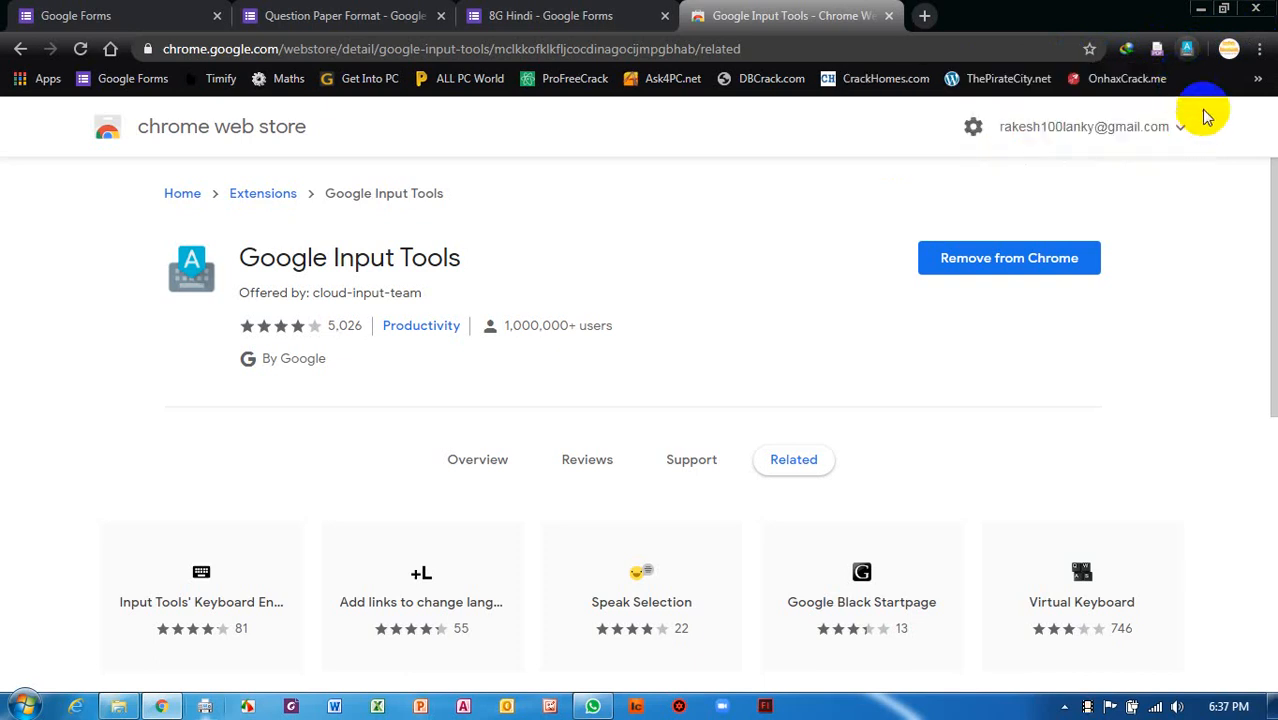
{"action": "left_click", "coordinate": [1192, 57]}
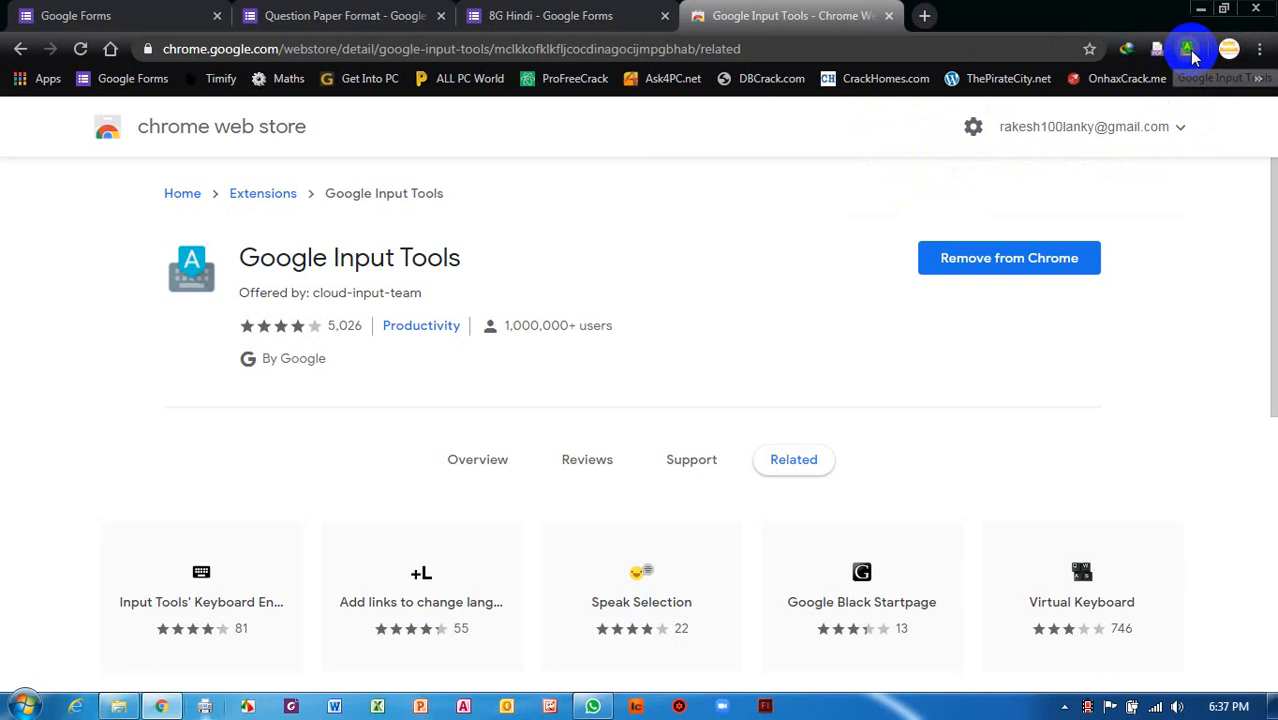
In the Google Input Tools options page, add Hindi to the selected input tools.
{"action": "left_click", "coordinate": [1189, 52]}
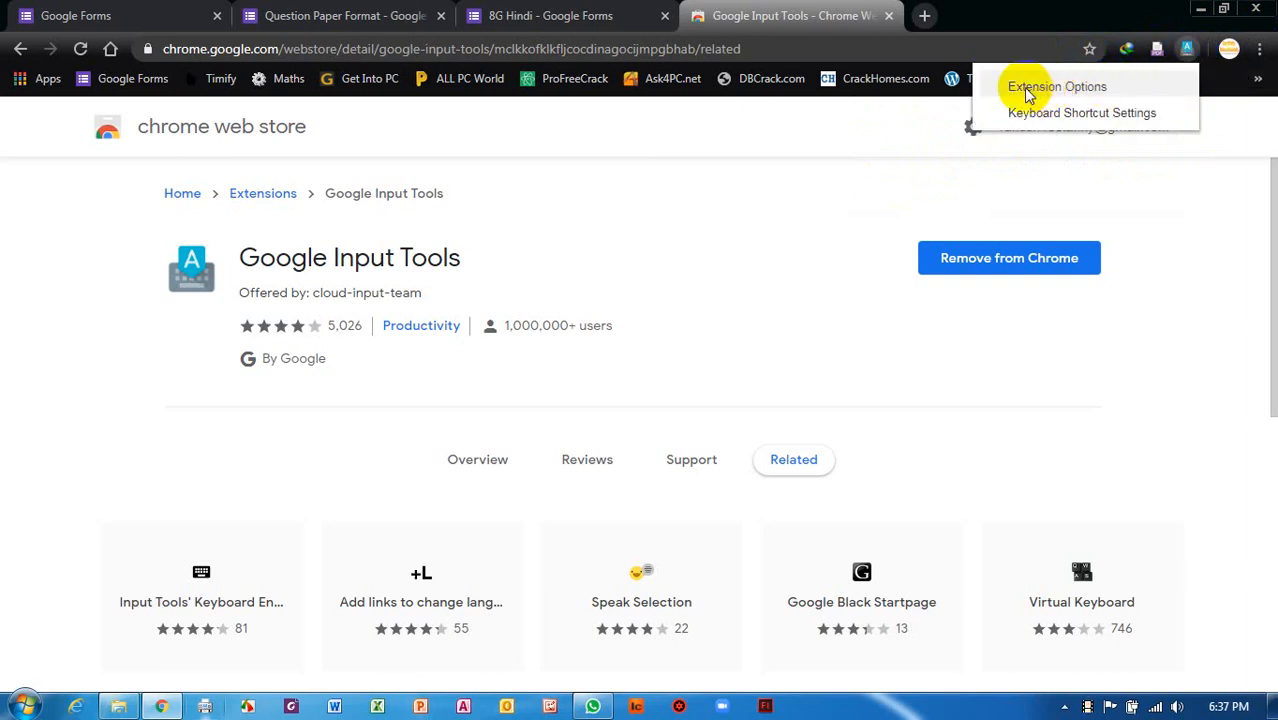
{"action": "left_click", "coordinate": [1094, 96]}
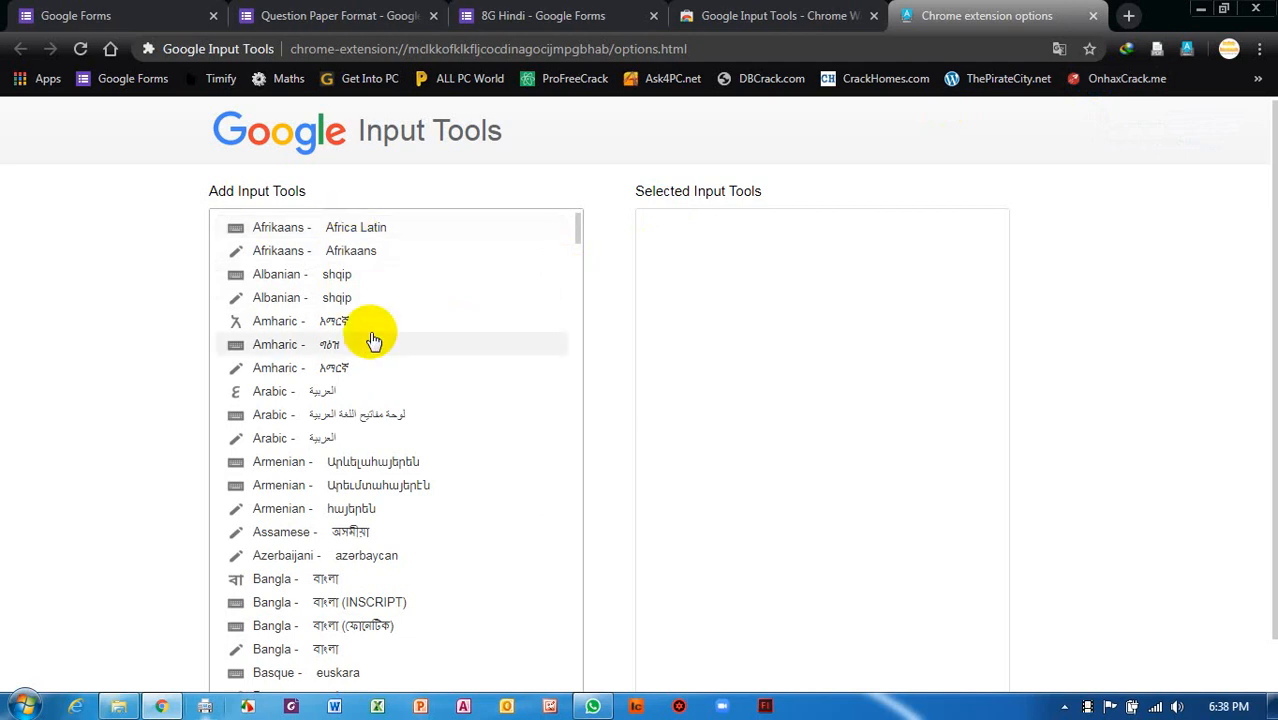
{"action": "scroll", "coordinate": [362, 338], "scroll_direction": "down", "scroll_amount": 10}
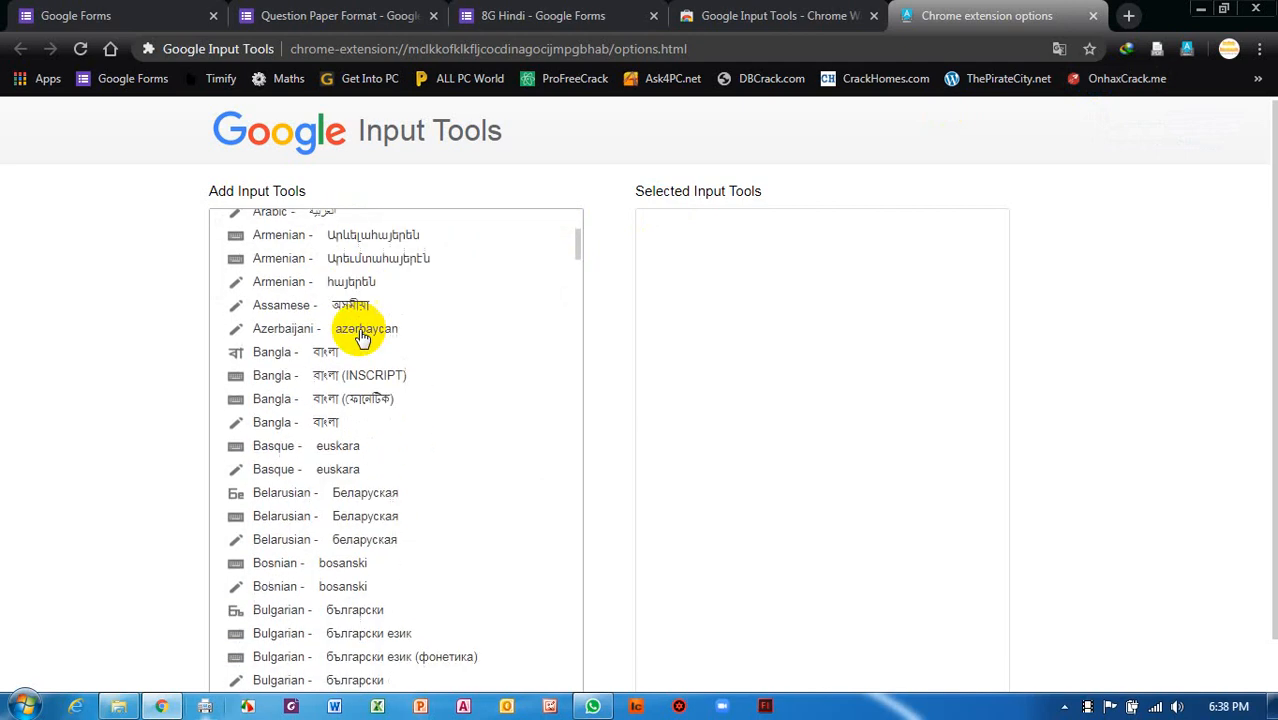
{"action": "scroll", "coordinate": [362, 338], "scroll_direction": "down", "scroll_amount": 15}
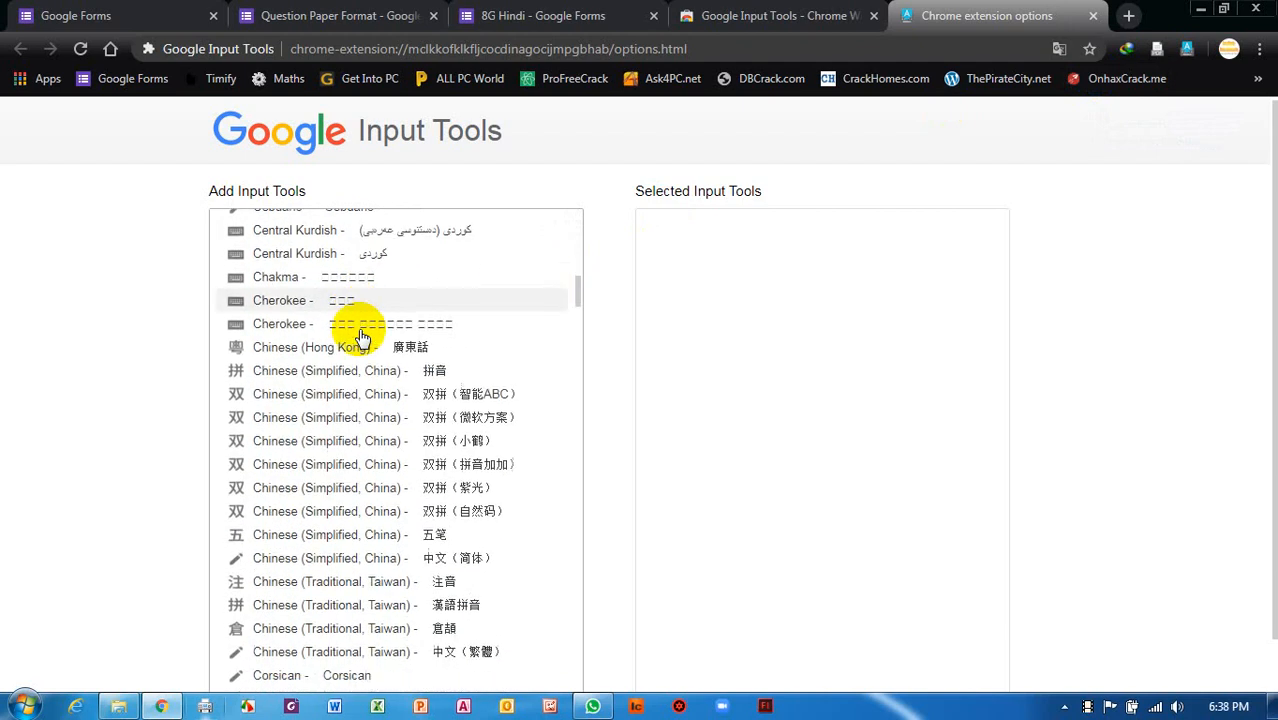
{"action": "scroll", "coordinate": [362, 338], "scroll_direction": "down", "scroll_amount": 3}
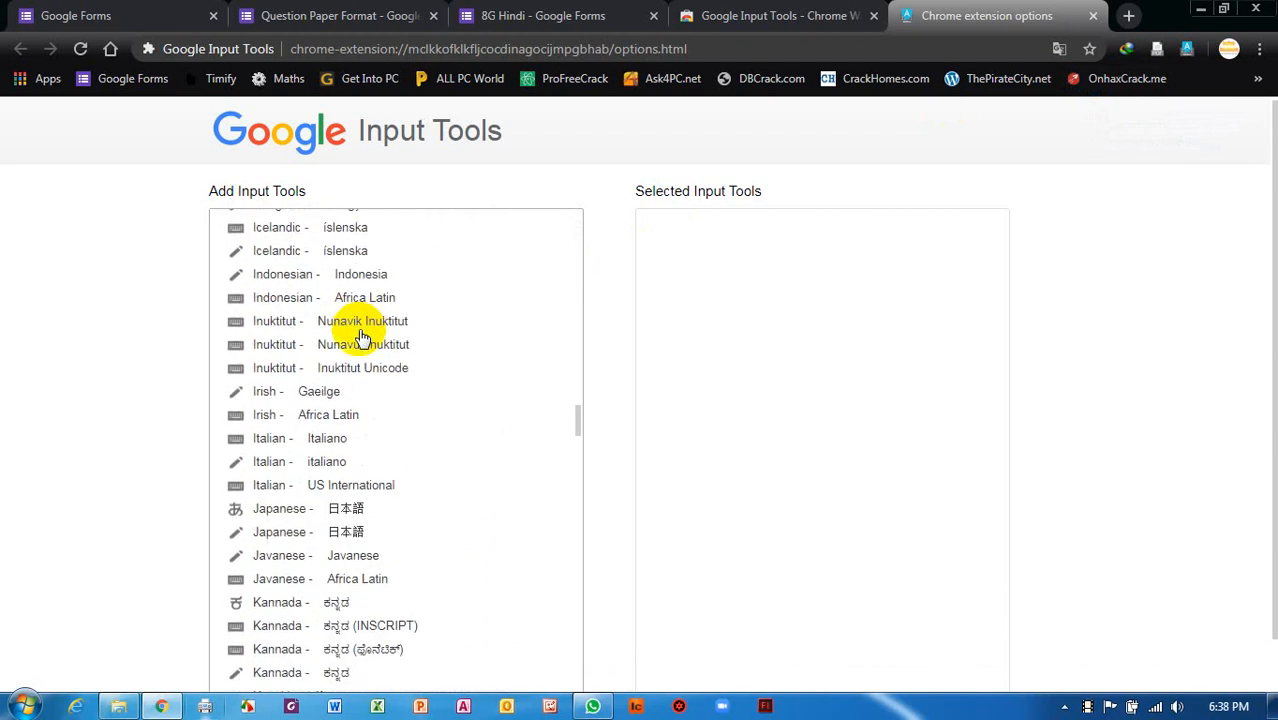
{"action": "scroll", "coordinate": [360, 340], "scroll_direction": "up", "scroll_amount": 5}
{"action": "scroll", "coordinate": [358, 342], "scroll_direction": "down", "scroll_amount": 1}
{"action": "scroll", "coordinate": [359, 341], "scroll_direction": "down", "scroll_amount": 1}
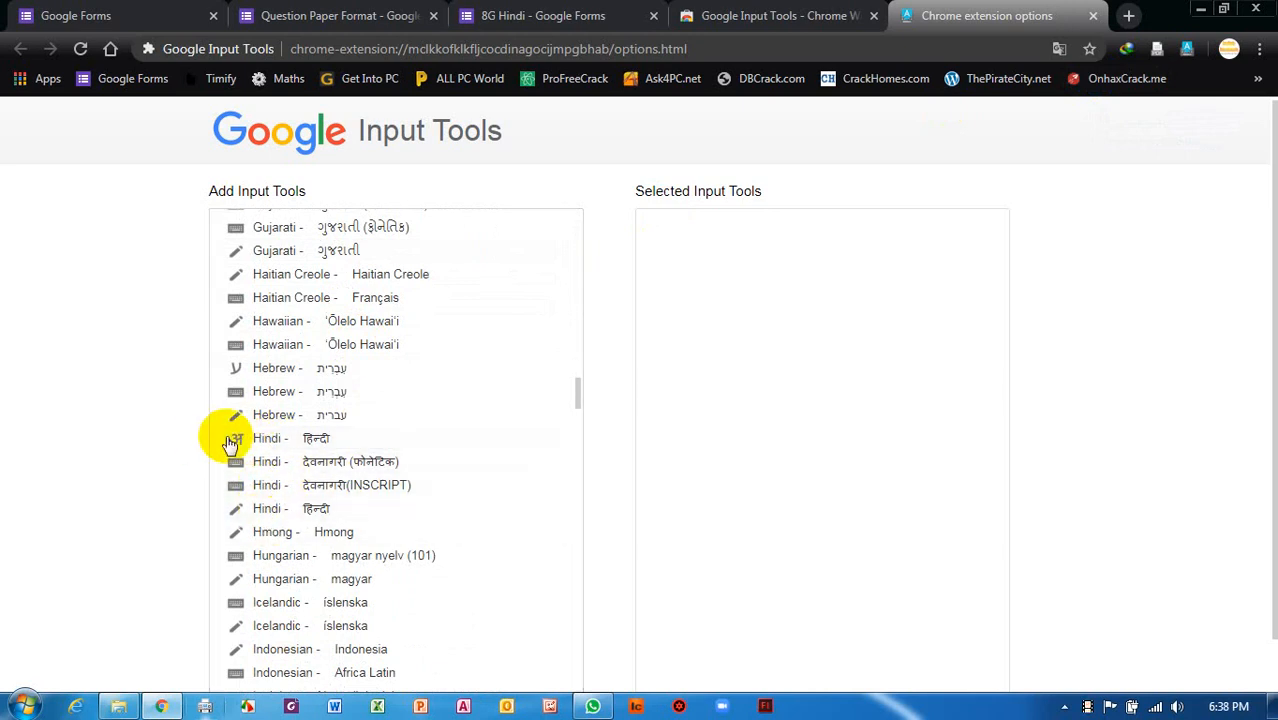
{"action": "left_click", "coordinate": [270, 446]}
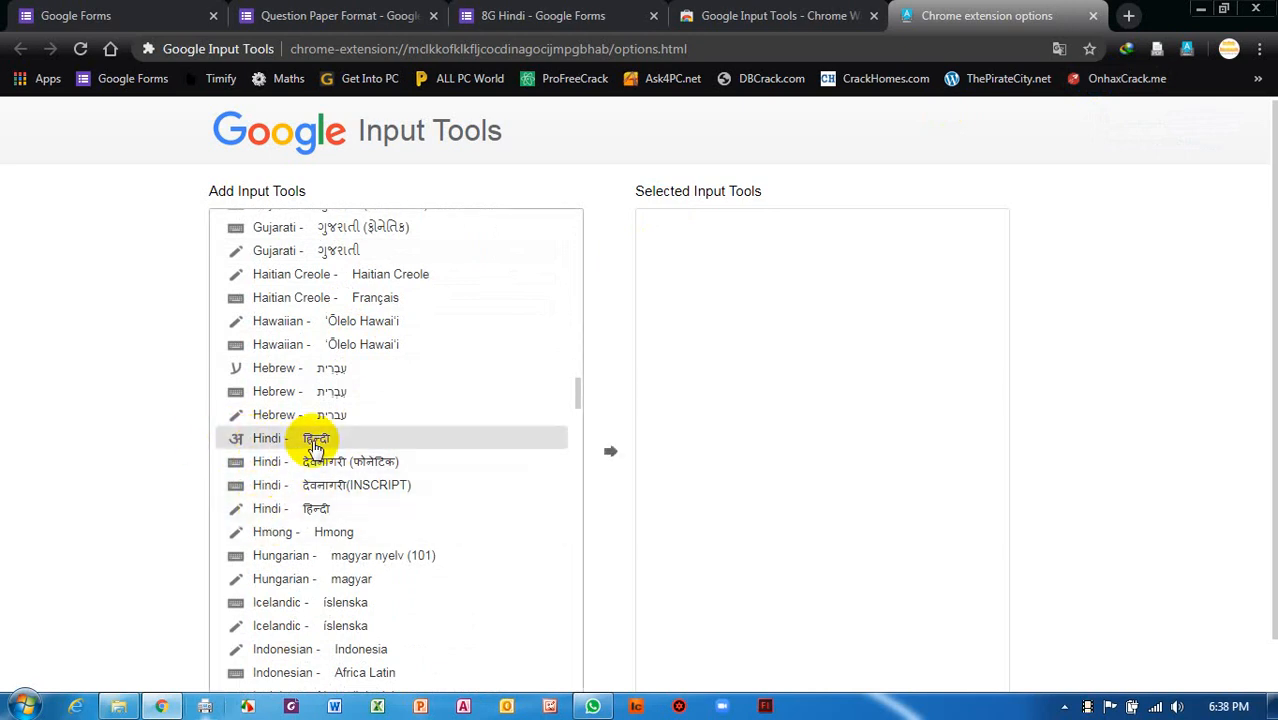
{"action": "left_click", "coordinate": [610, 452]}
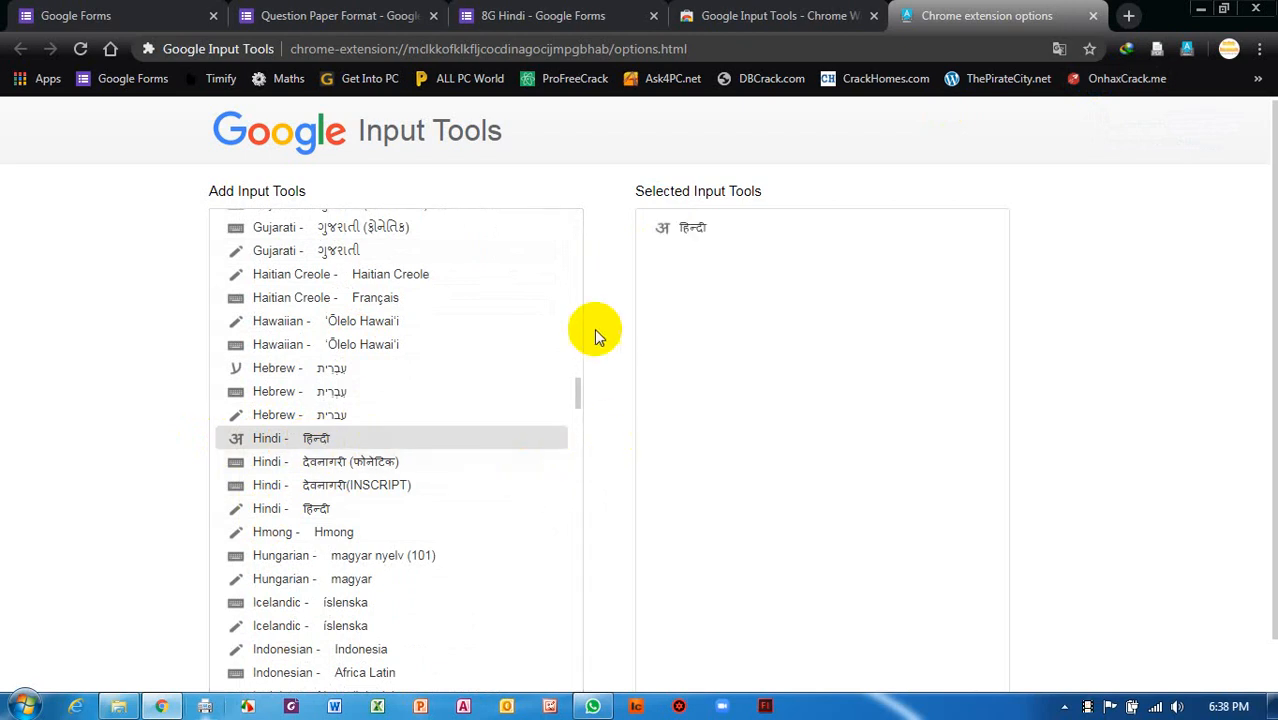
Add Sanskrit (संस्कृतम्) as an input tool and close the options tab.
{"action": "scroll", "coordinate": [442, 391], "scroll_direction": "down", "scroll_amount": 8}
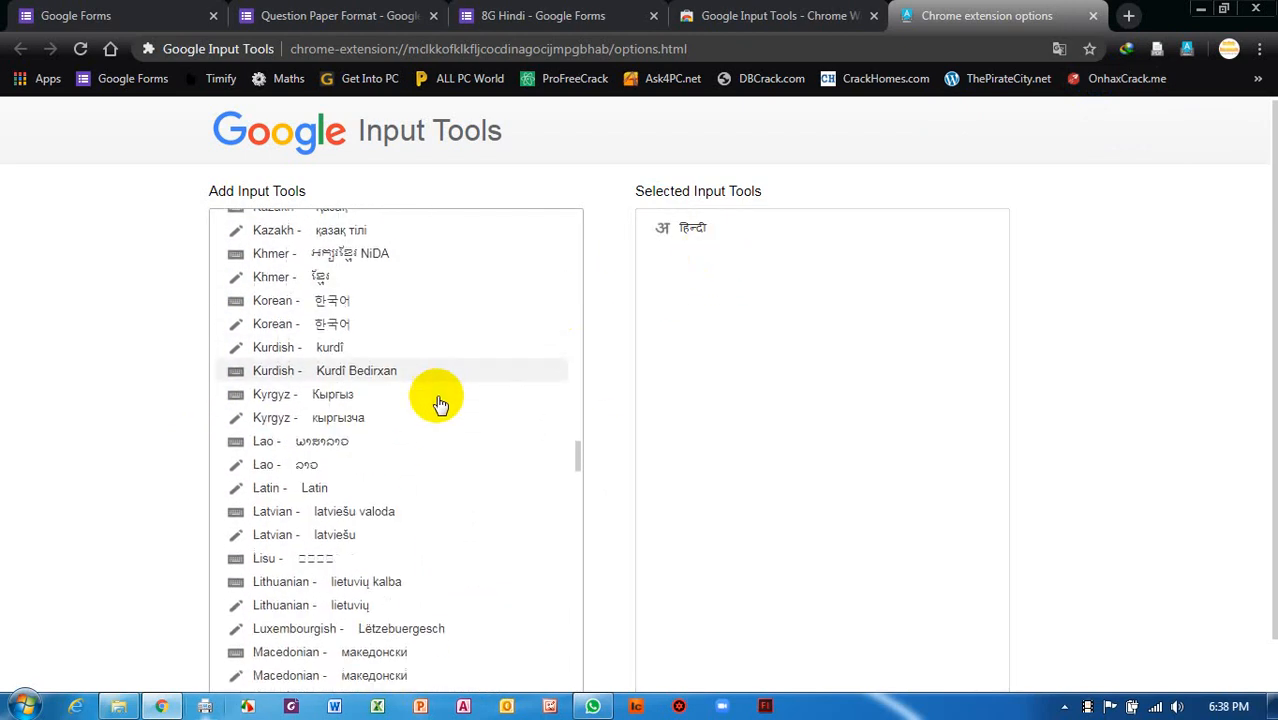
{"action": "scroll", "coordinate": [440, 404], "scroll_direction": "down", "scroll_amount": 18}
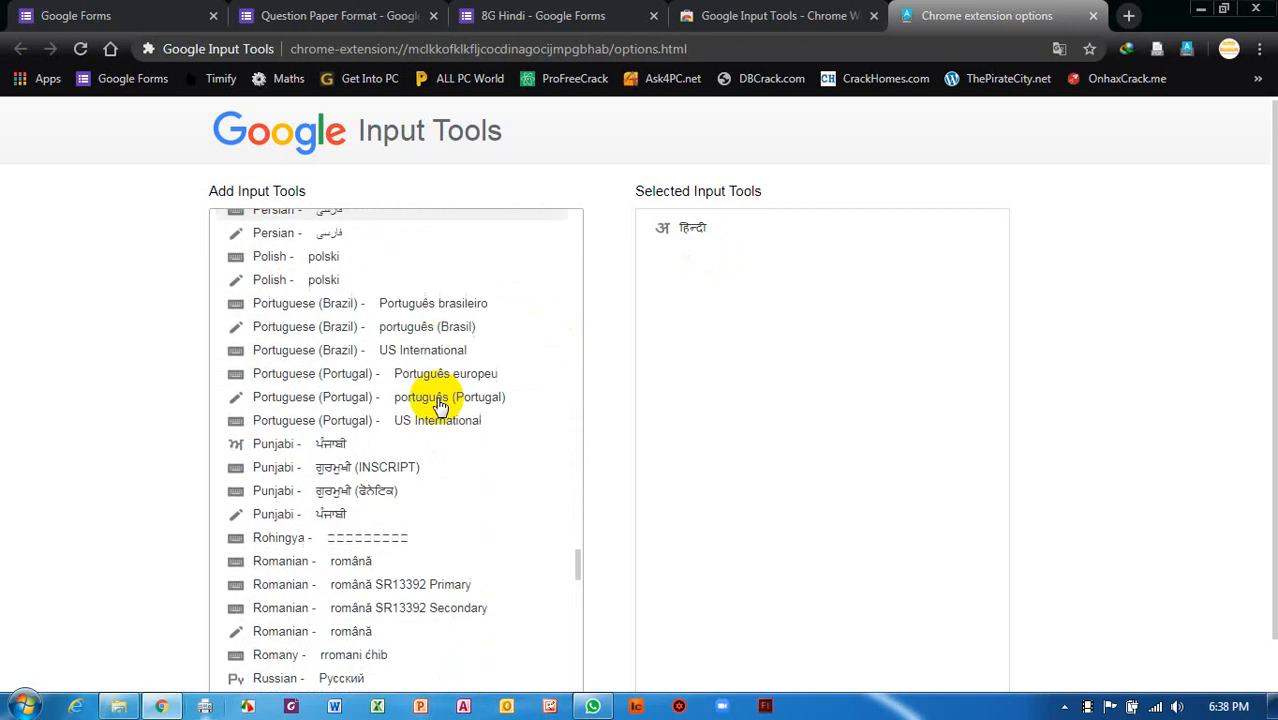
{"action": "scroll", "coordinate": [440, 404], "scroll_direction": "down", "scroll_amount": 5}
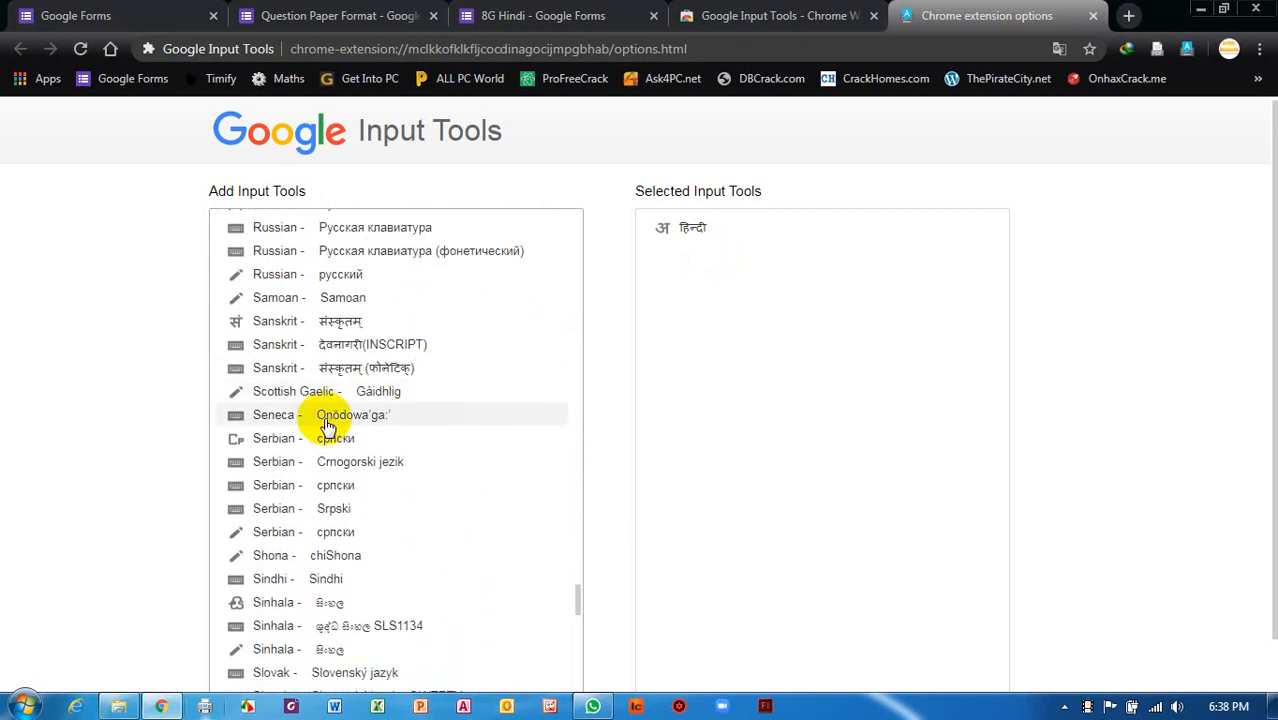
{"action": "scroll", "coordinate": [328, 425], "scroll_direction": "down", "scroll_amount": 1}
{"action": "scroll", "coordinate": [322, 229], "scroll_direction": "up", "scroll_amount": 1}
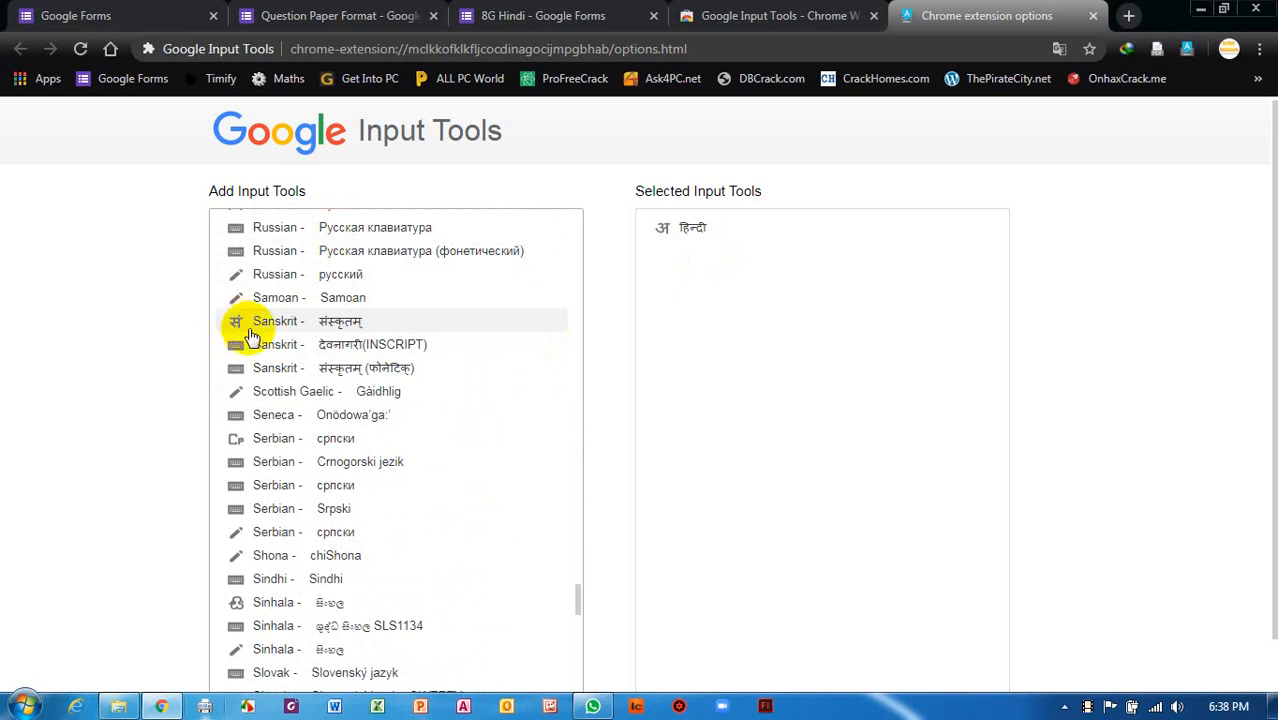
{"action": "left_click", "coordinate": [341, 326]}
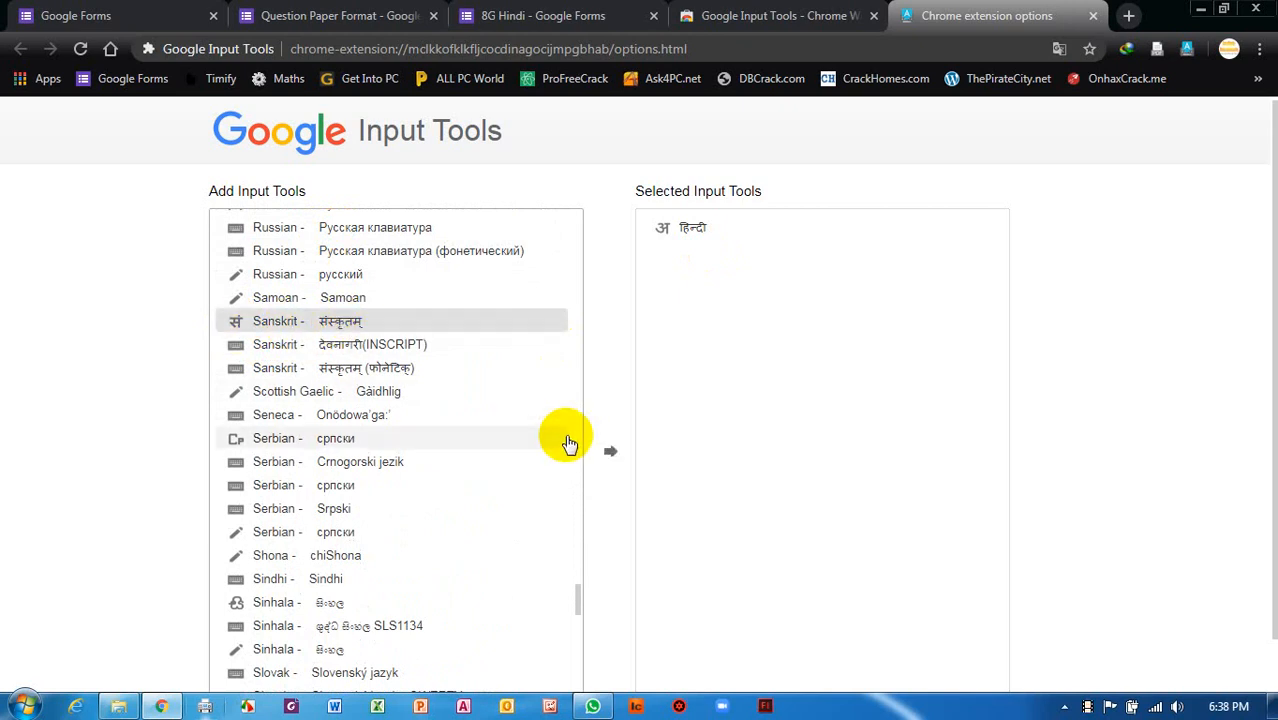
{"action": "left_click", "coordinate": [612, 457]}
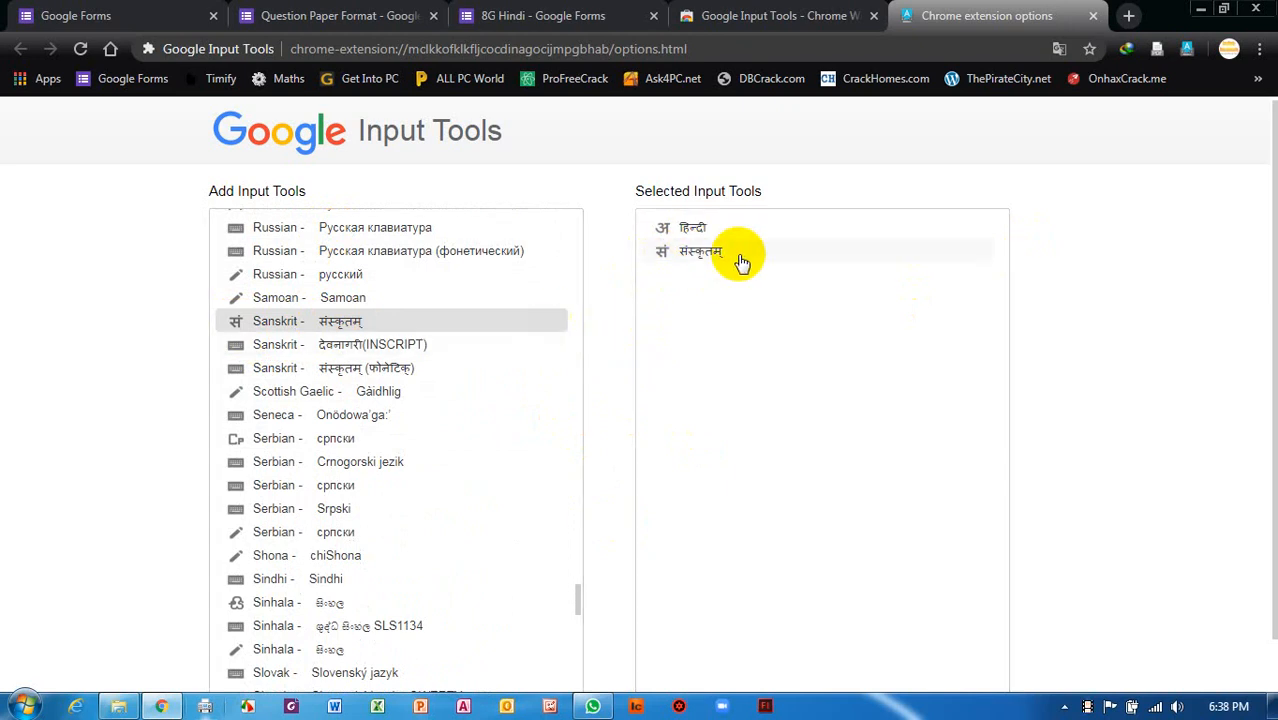
{"action": "scroll", "coordinate": [722, 268], "scroll_direction": "down", "scroll_amount": 1}
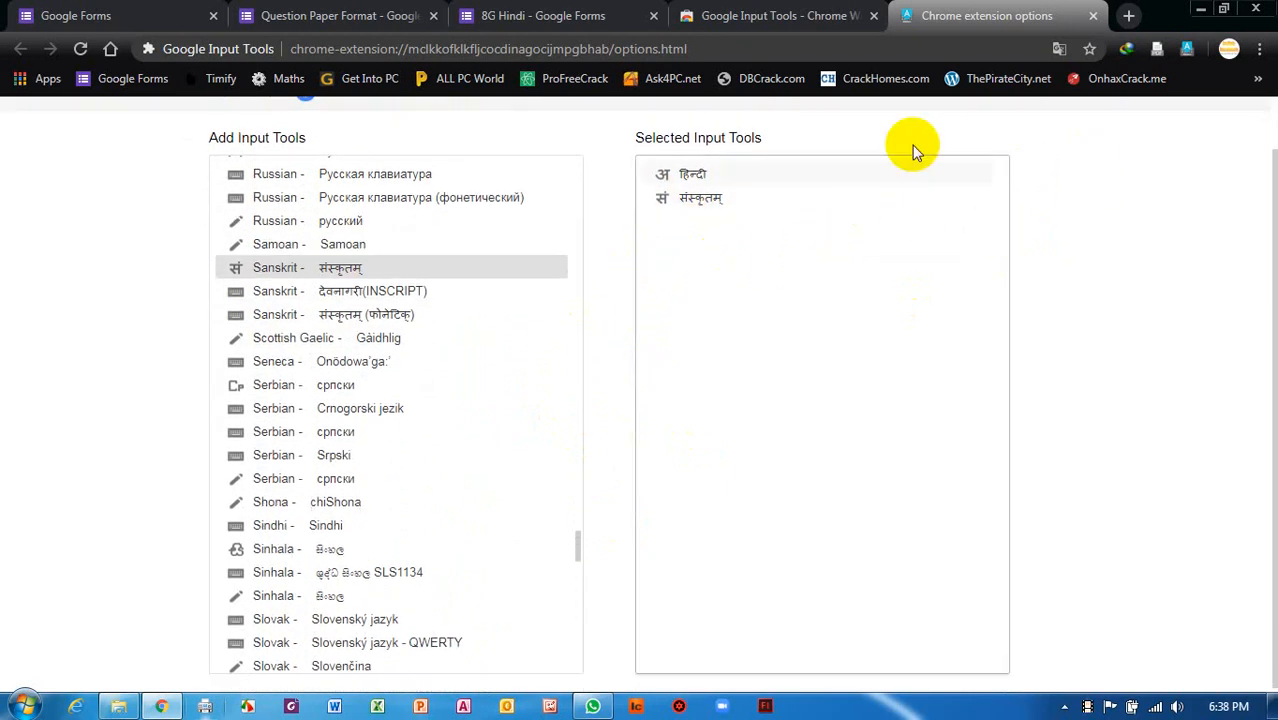
{"action": "left_click", "coordinate": [1096, 17]}
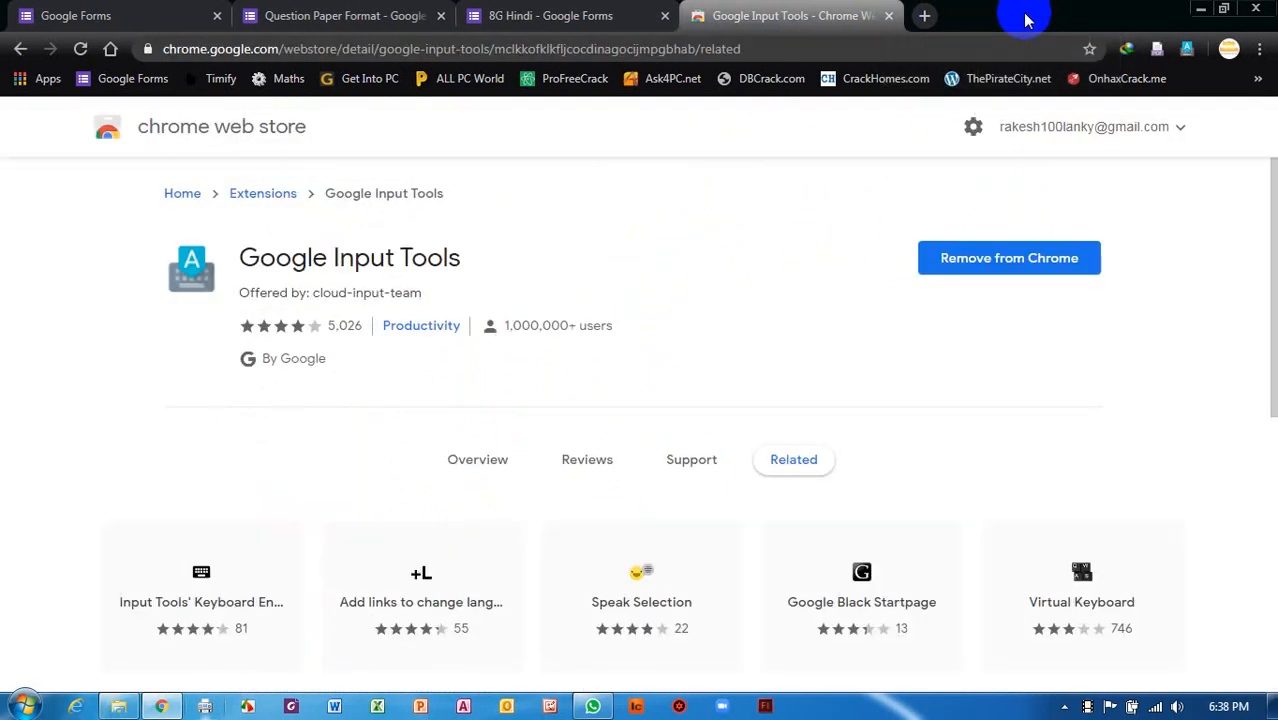
Close the Web Store tab and clear the romanised text typed into the new question's title.
{"action": "left_click", "coordinate": [890, 17]}
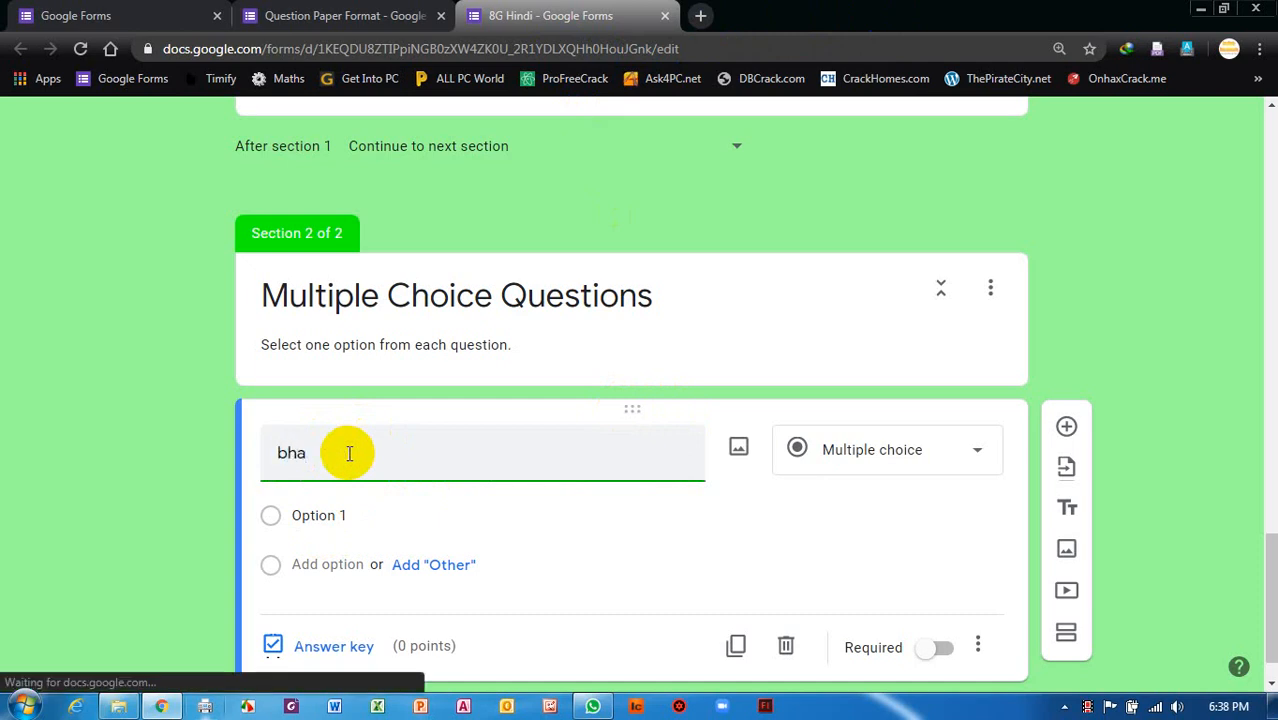
{"action": "type", "text": "t ki rajdhaani kya hai"}
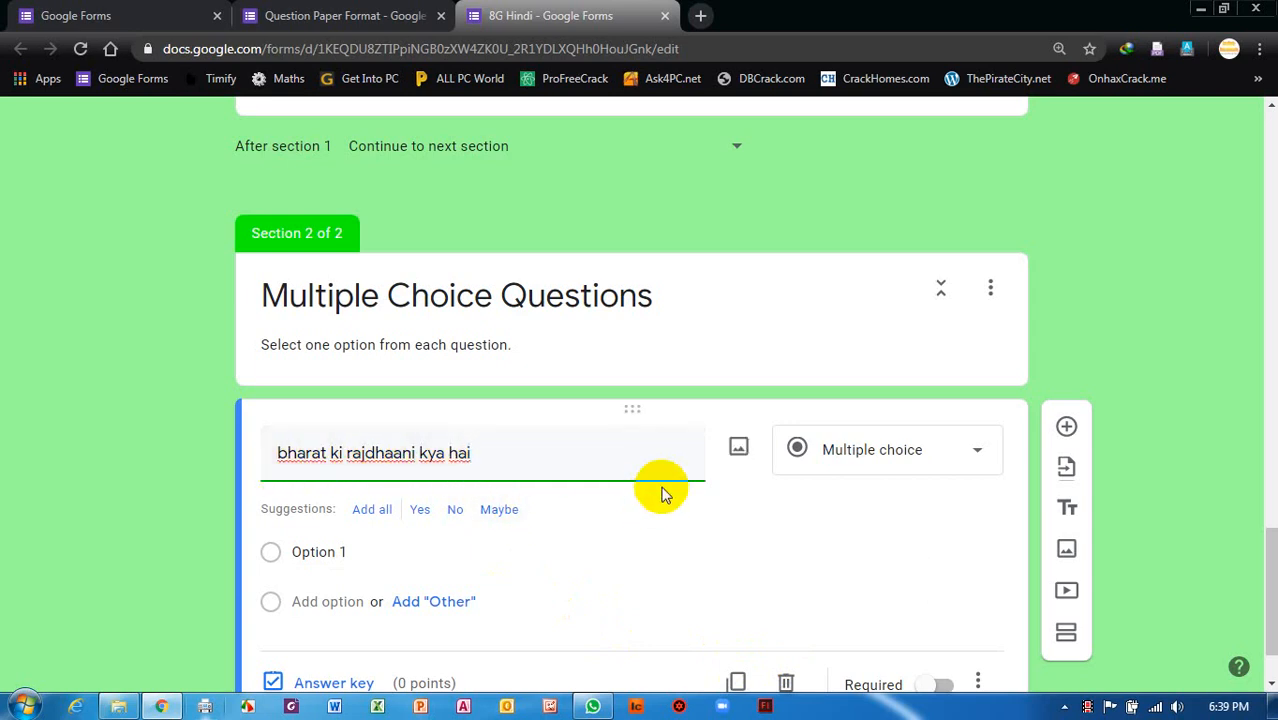
{"action": "key", "text": "ctrl+a"}
{"action": "key", "text": "BackSpace"}
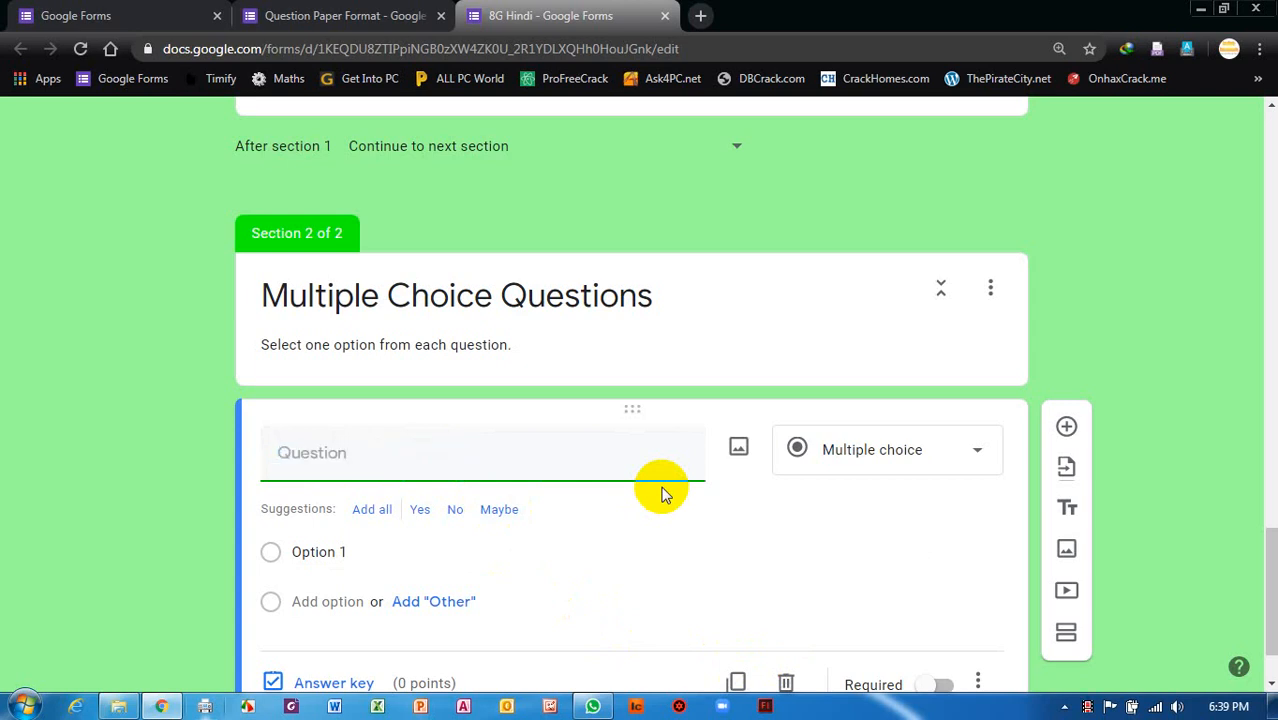
Switch input to हिन्दी and enter the question title 'भारत की राजधानी क्या है ?' via transliteration.
{"action": "left_click", "coordinate": [1187, 48]}
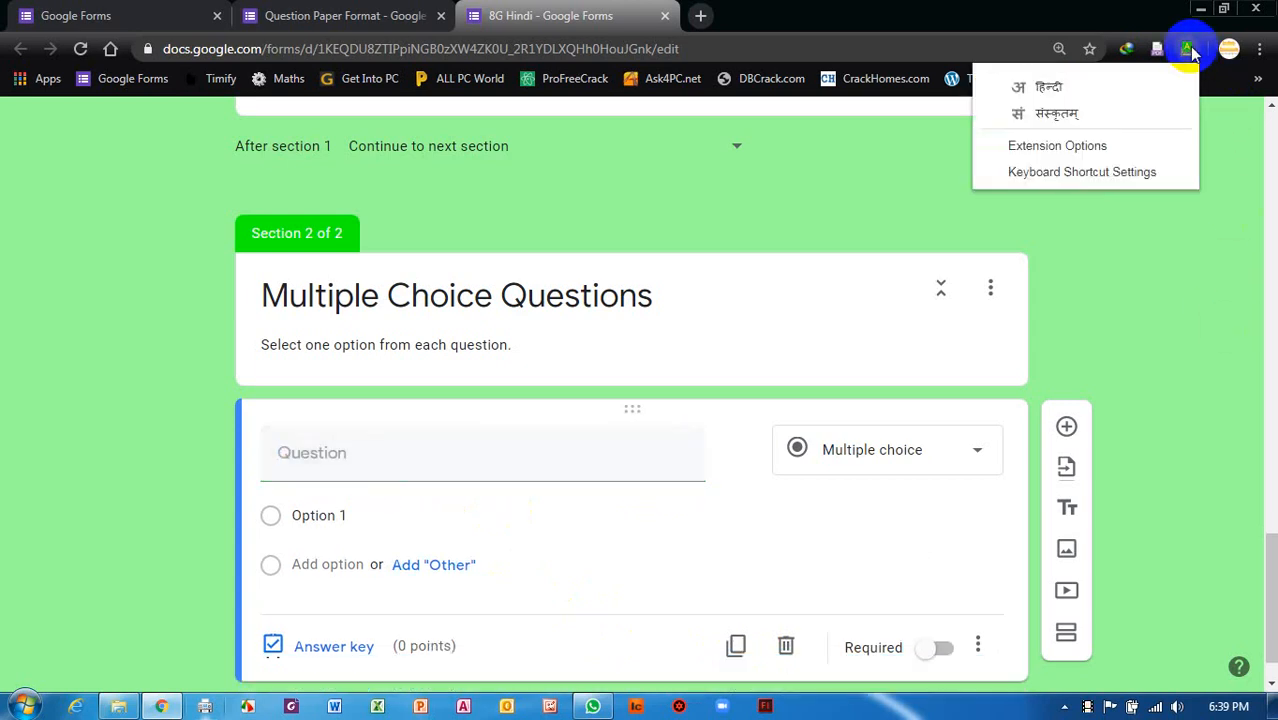
{"action": "left_click", "coordinate": [1052, 90]}
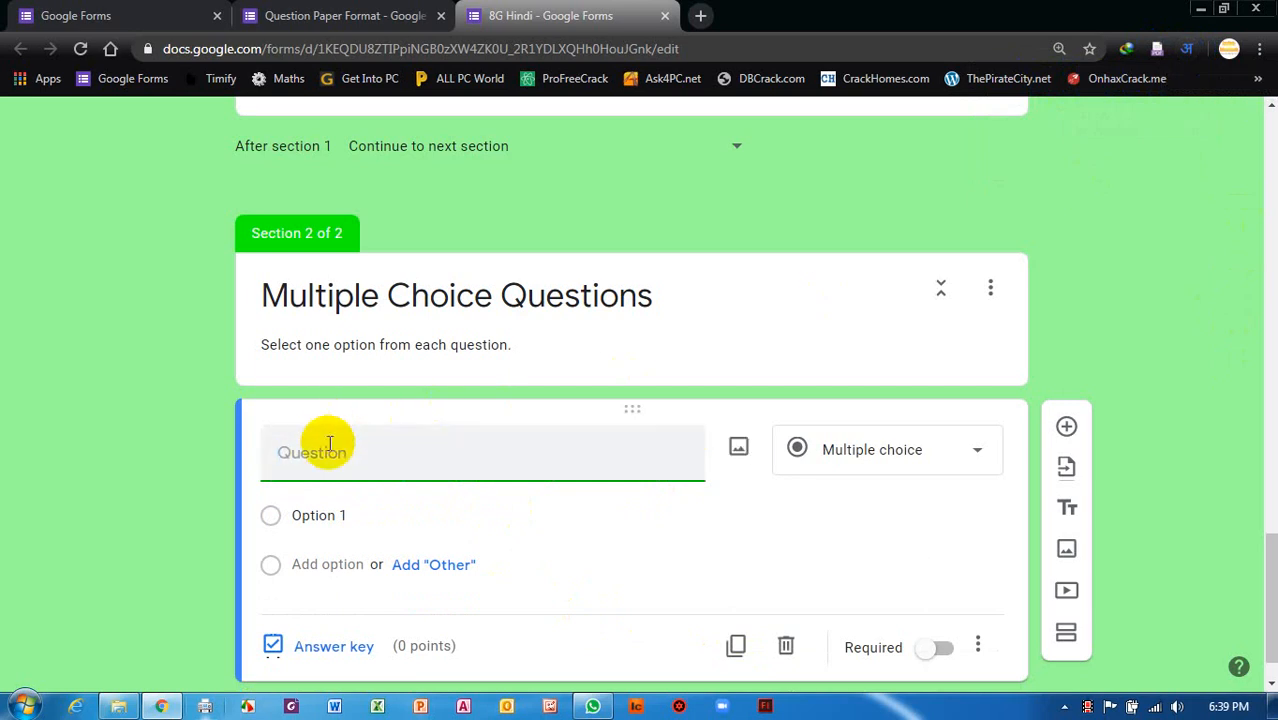
{"action": "type", "text": "bhart"}
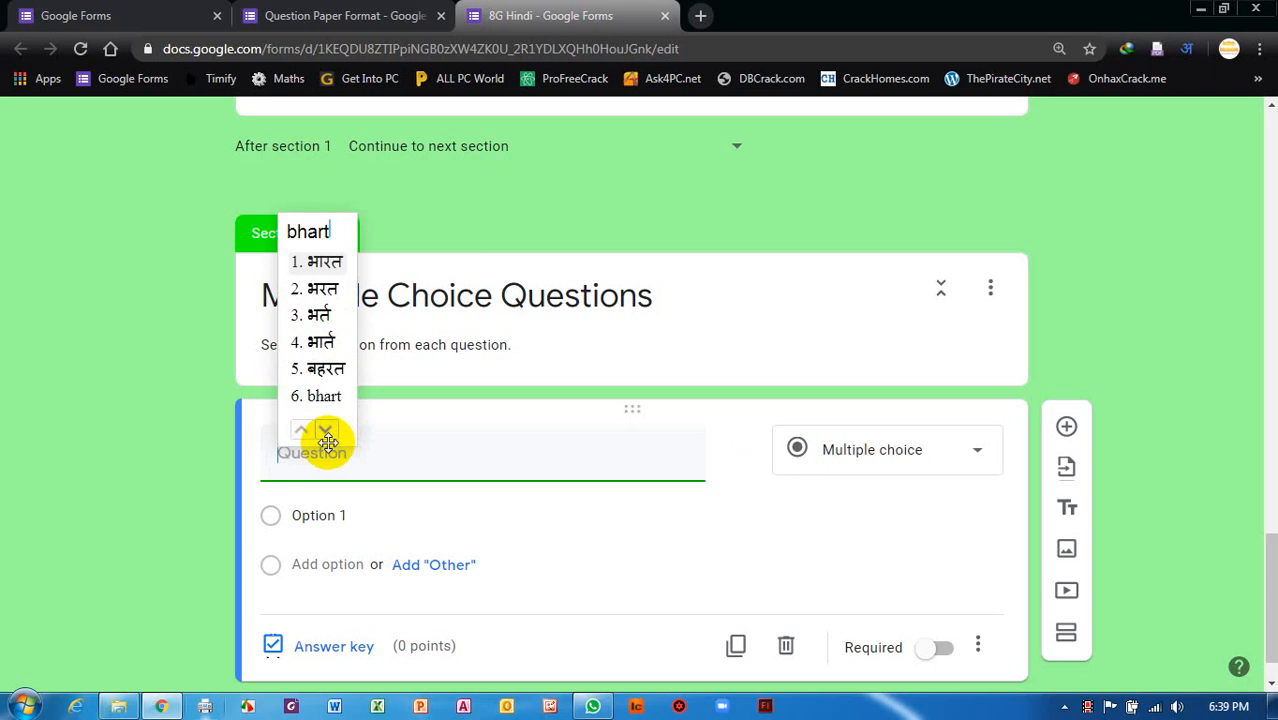
{"action": "left_click", "coordinate": [322, 262]}
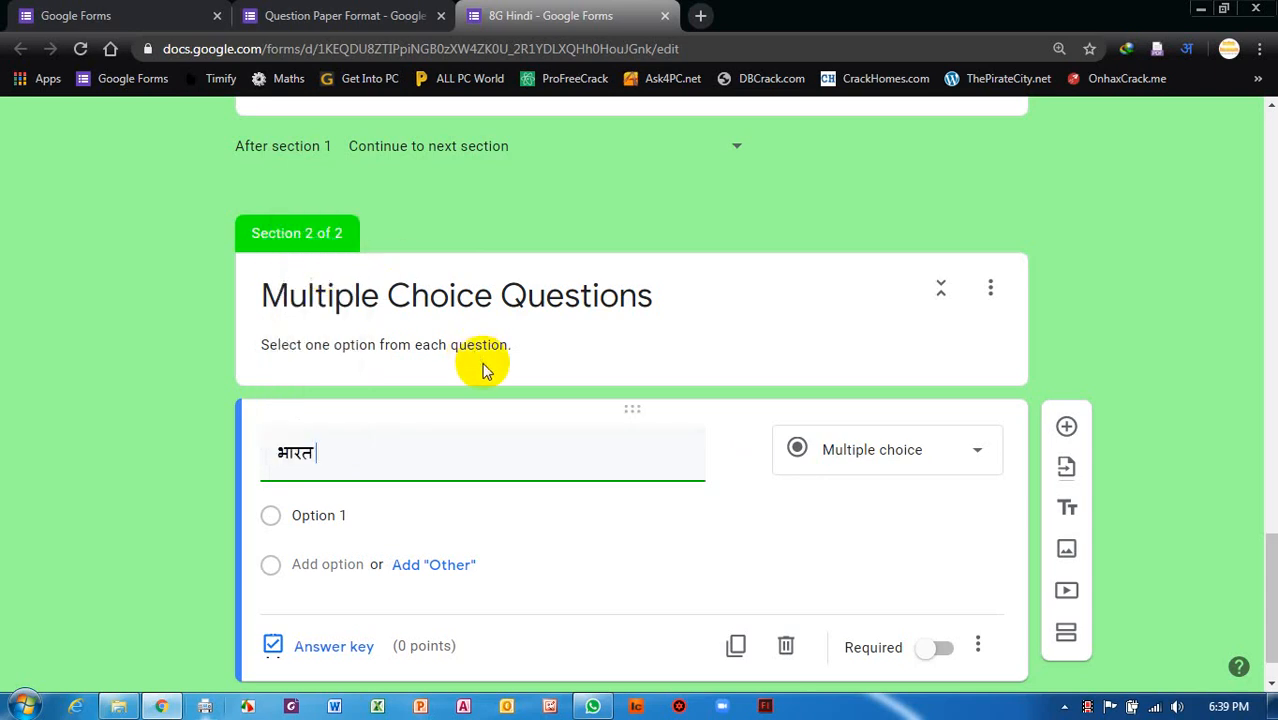
{"action": "type", "text": "ki"}
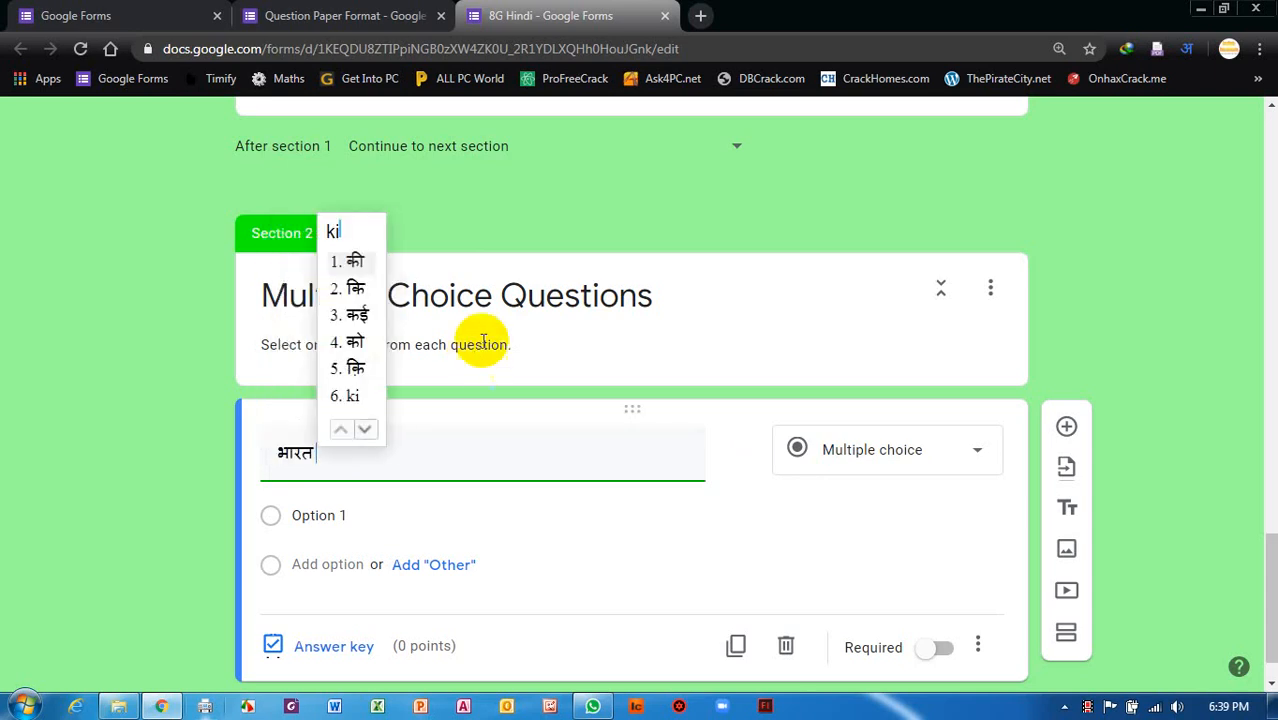
{"action": "left_click", "coordinate": [356, 262]}
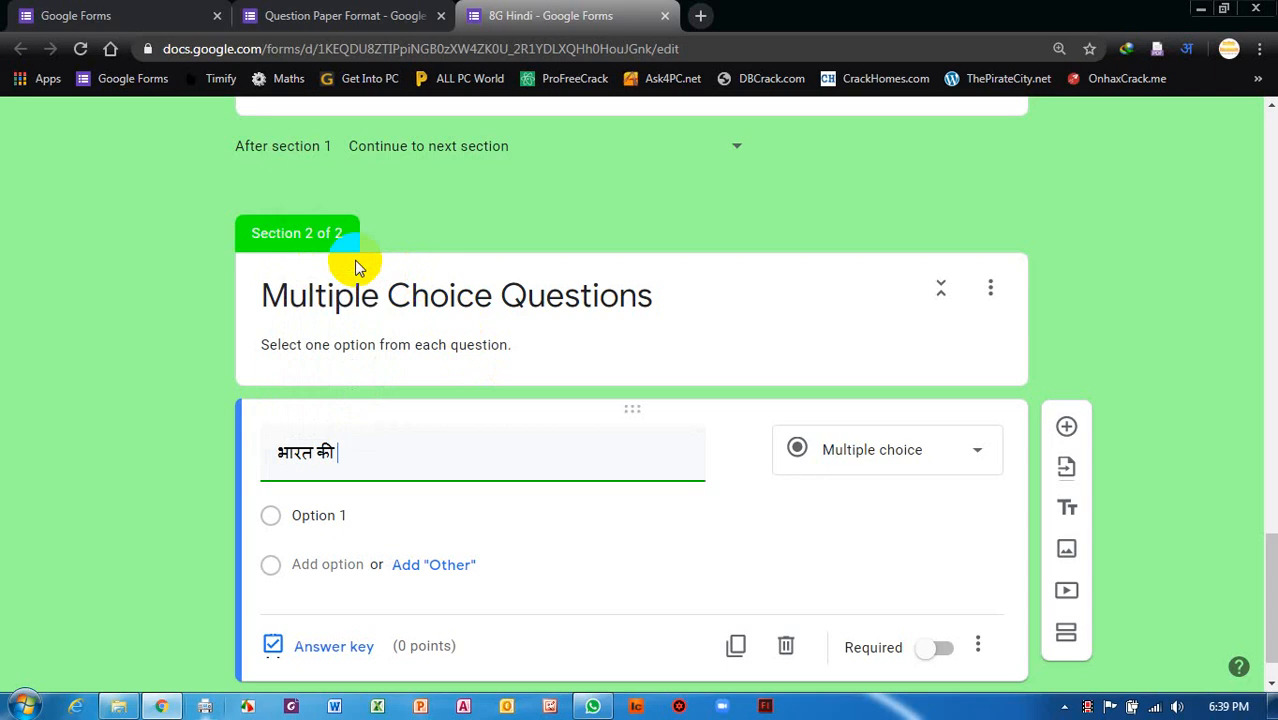
{"action": "type", "text": "rajdhan"}
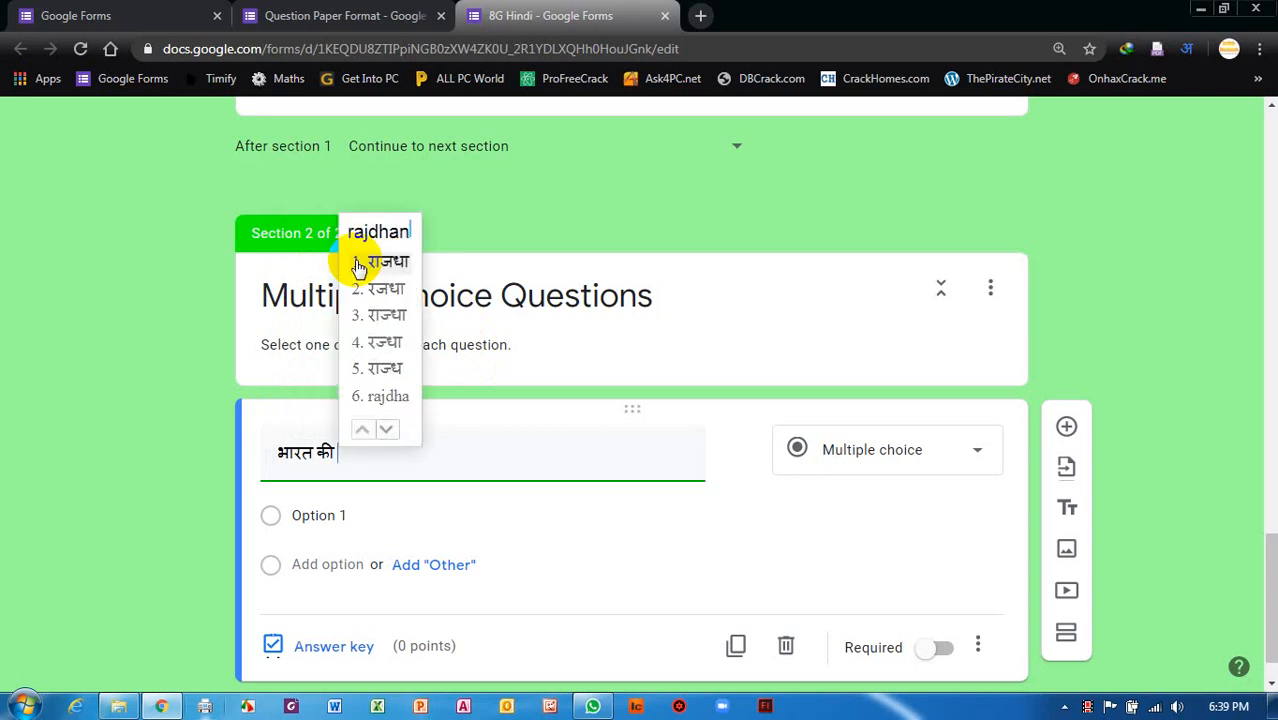
{"action": "type", "text": "i"}
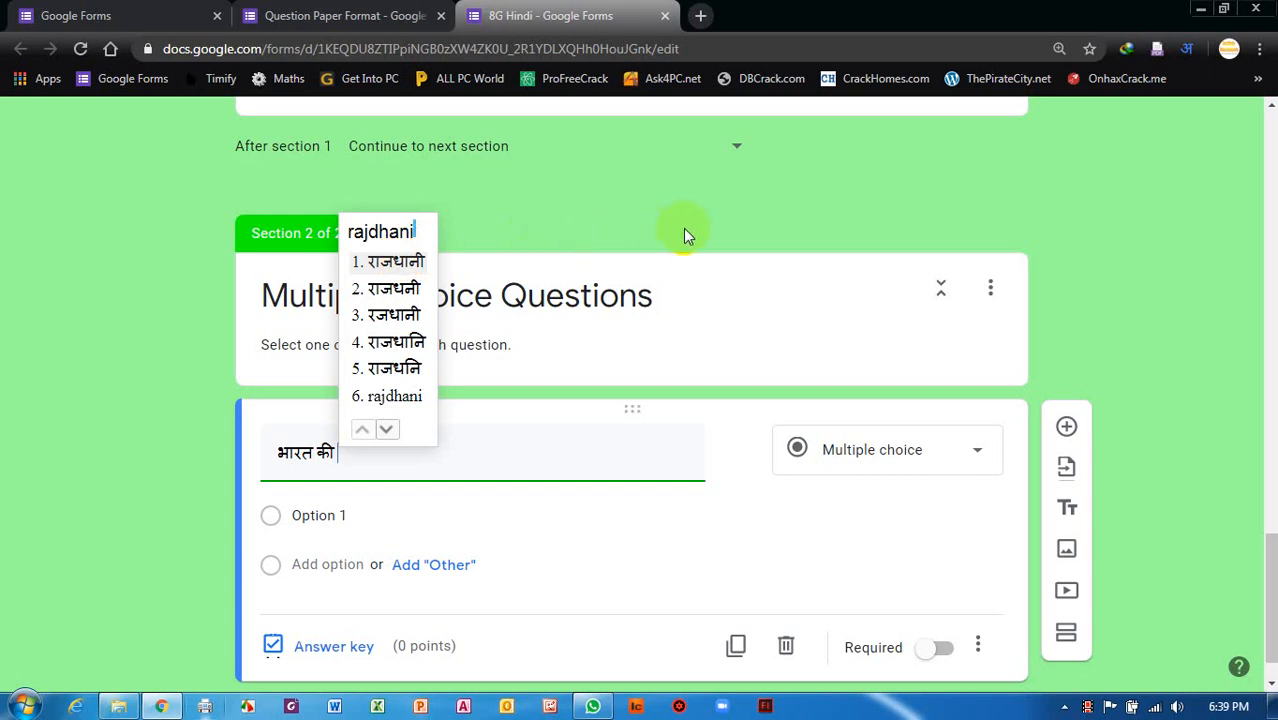
{"action": "type", "text": "kya hai"}
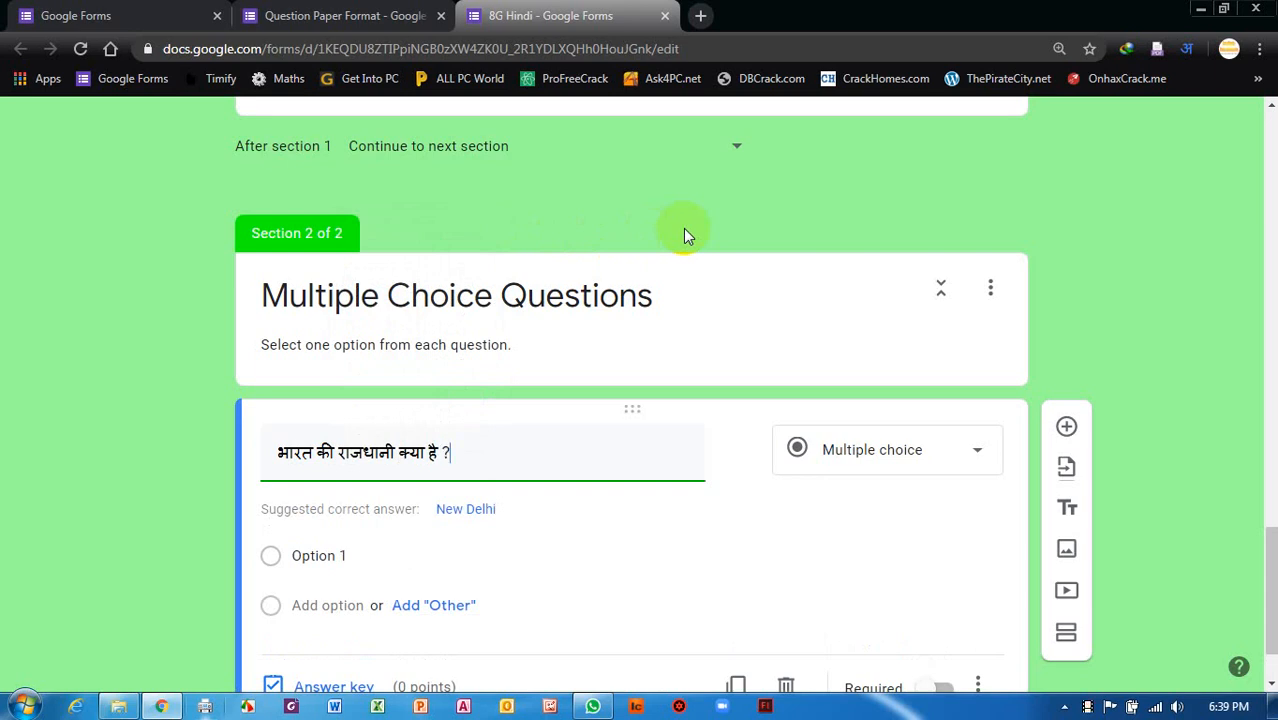
Enter the first two answer options, दिल्ली and रोहतक.
{"action": "left_click", "coordinate": [318, 556]}
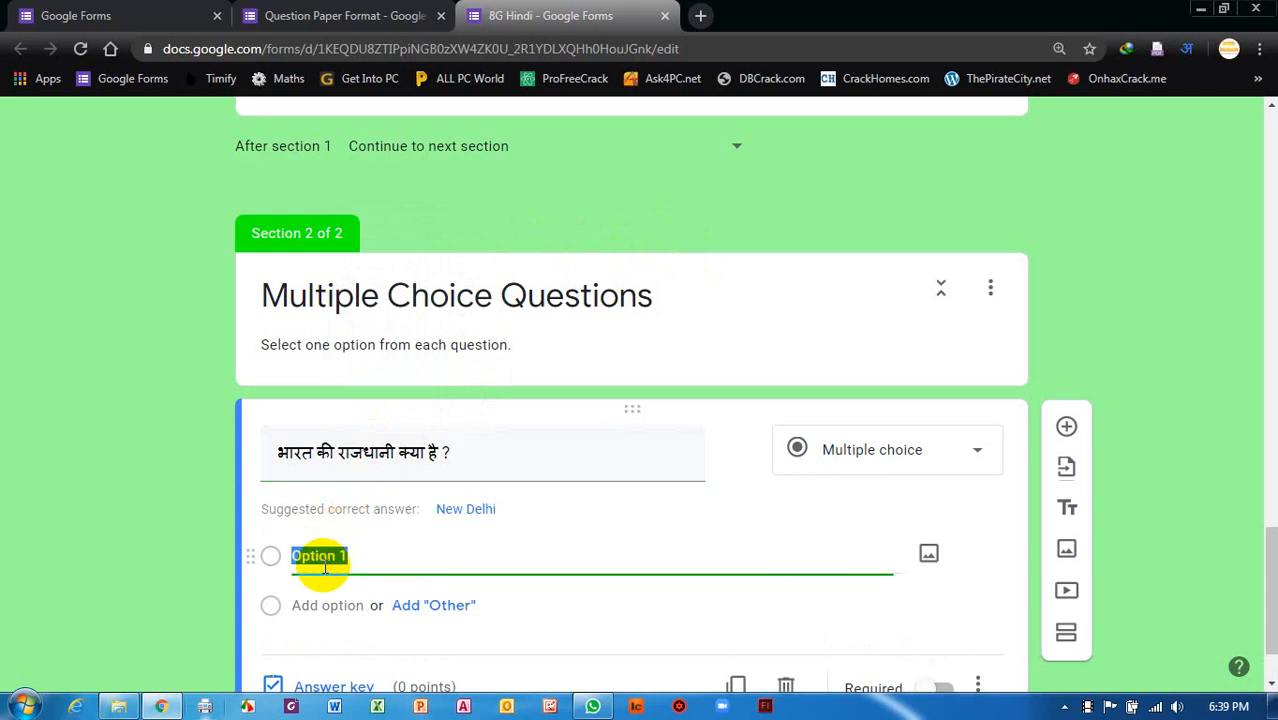
{"action": "type", "text": "delhi"}
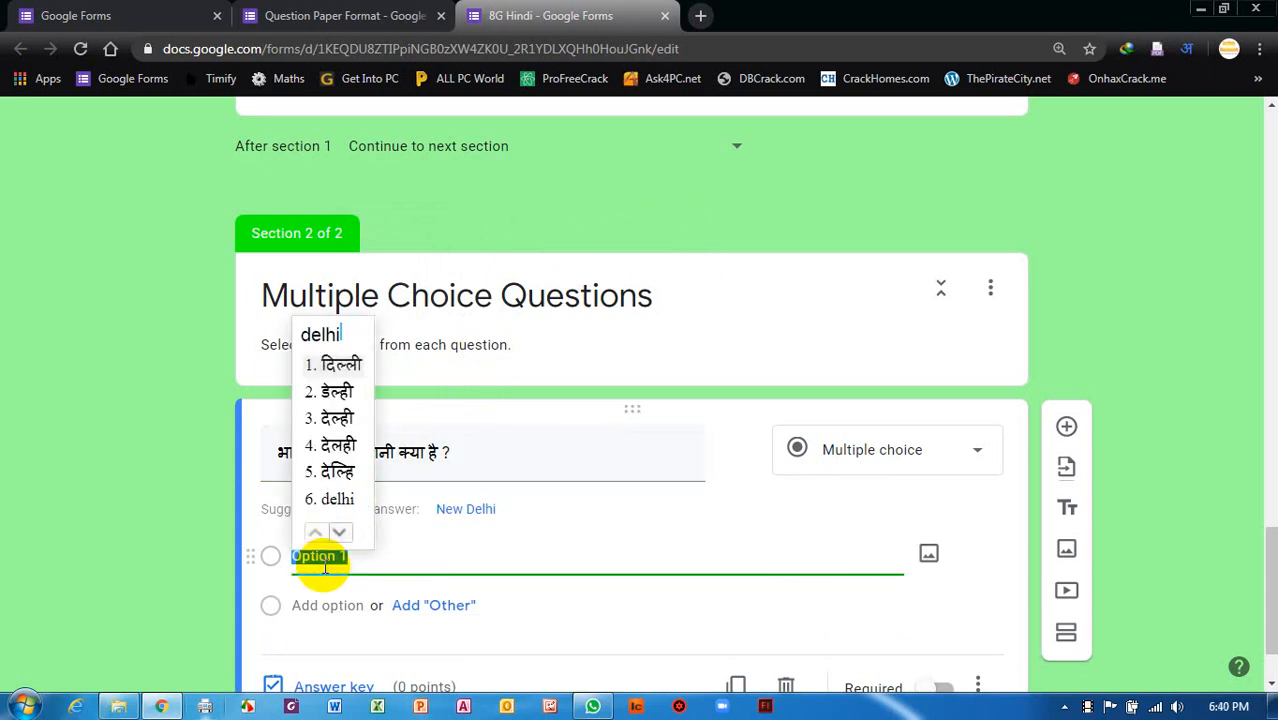
{"action": "key", "text": "Return"}
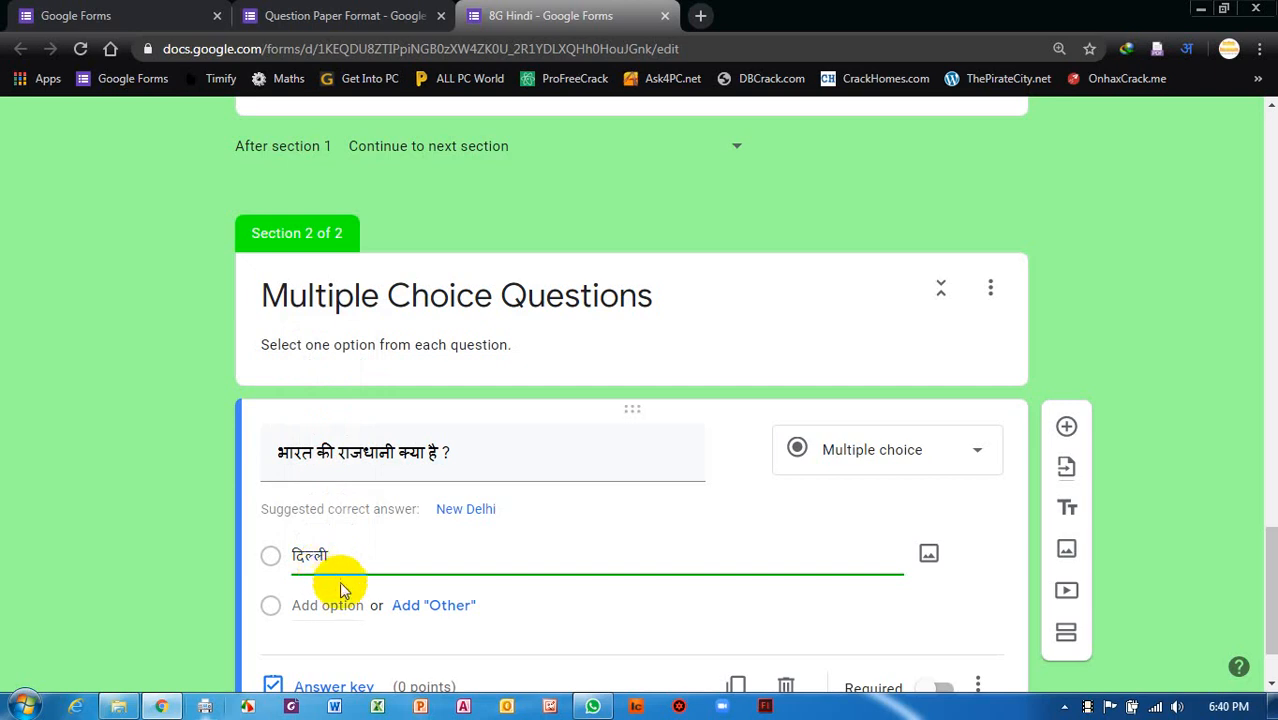
{"action": "left_click", "coordinate": [337, 590]}
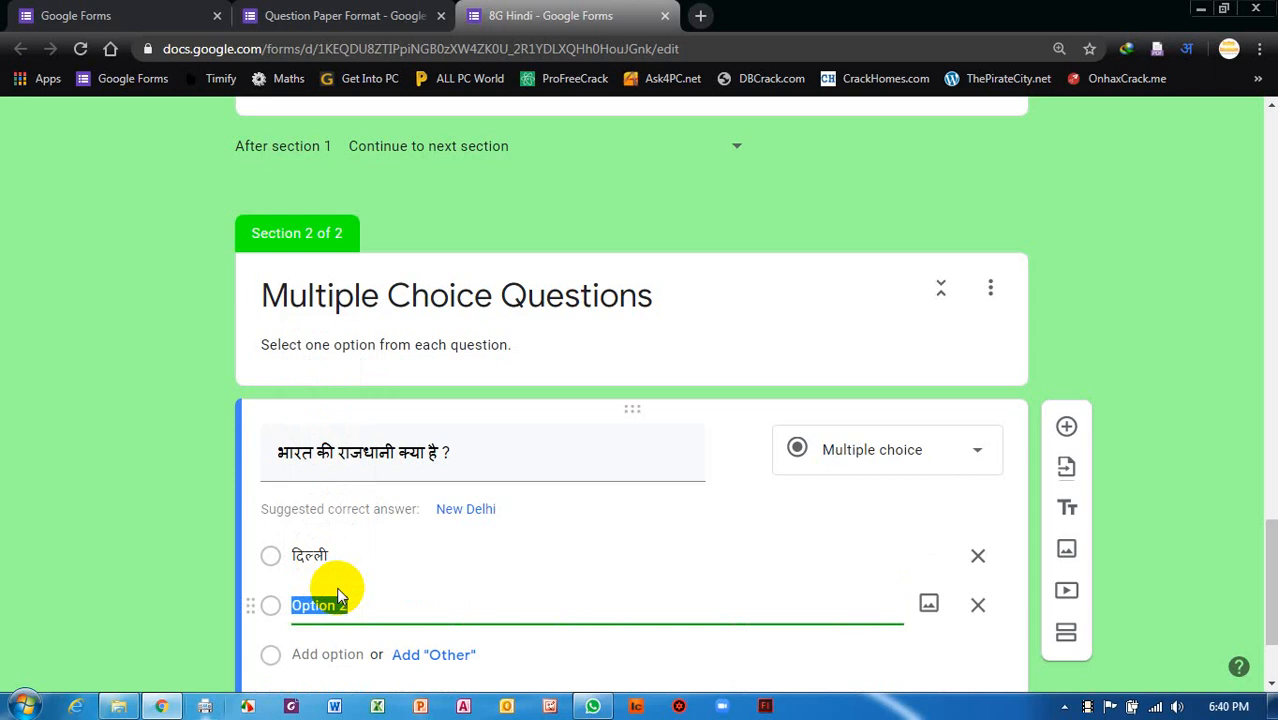
{"action": "type", "text": "rohtak"}
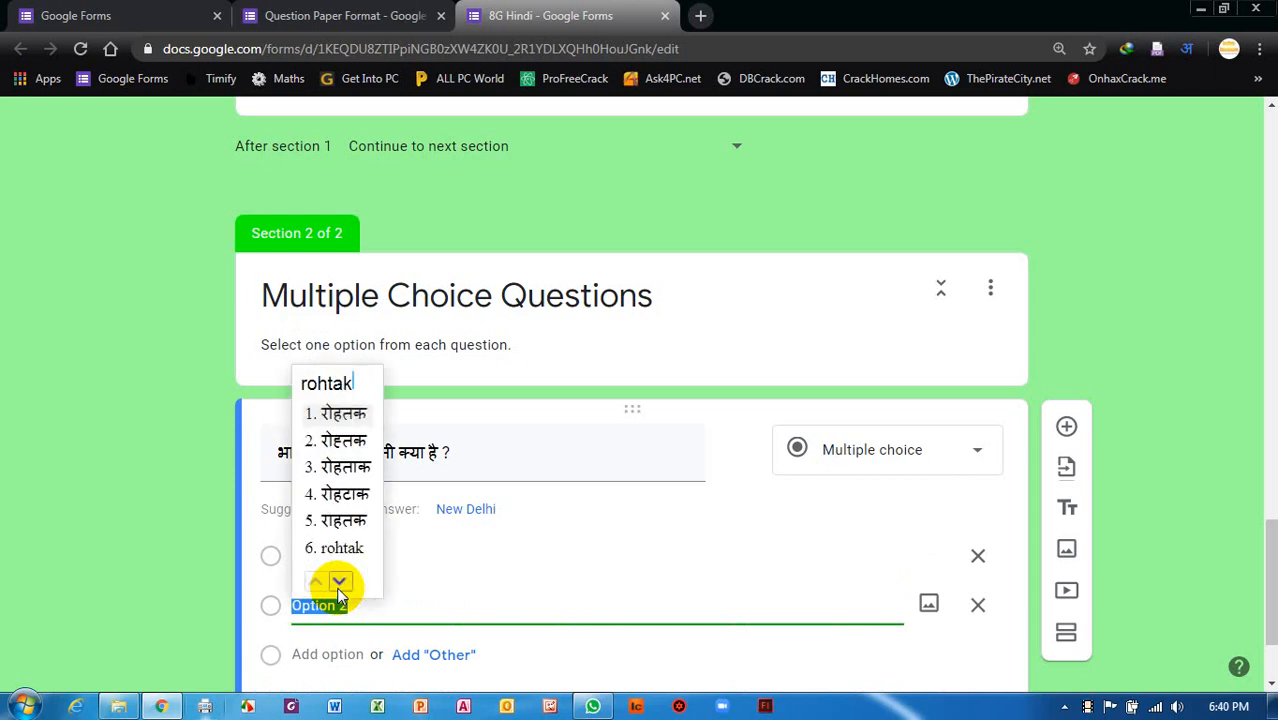
{"action": "key", "text": "space"}
Add the third and fourth options, आगरा and इनमें से कोई नहीं.
{"action": "key", "text": "Return"}
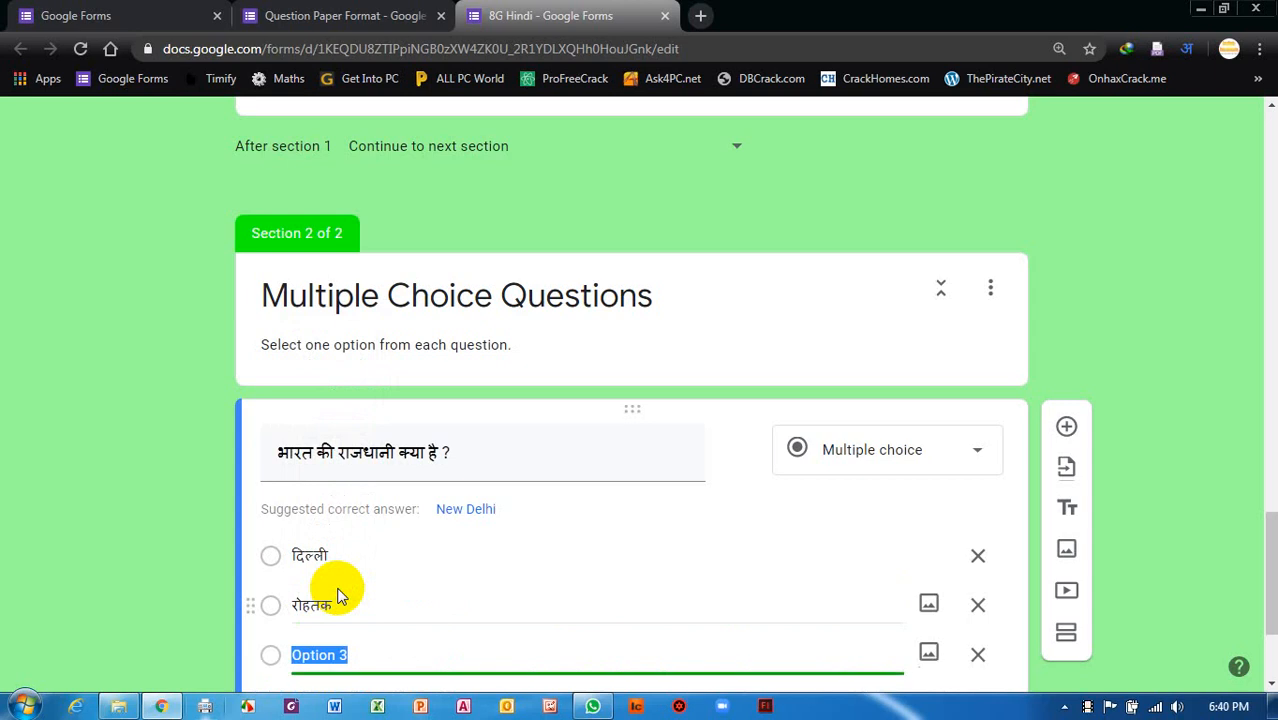
{"action": "type", "text": "aagra"}
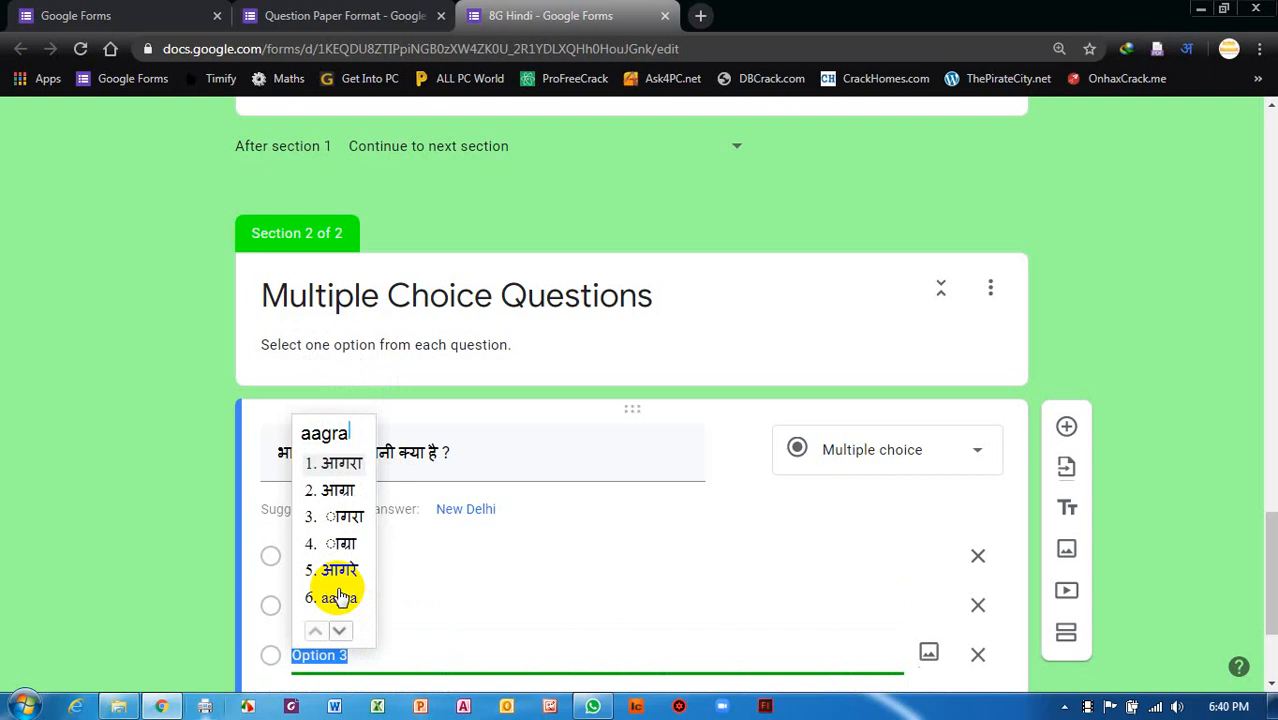
{"action": "key", "text": "space"}
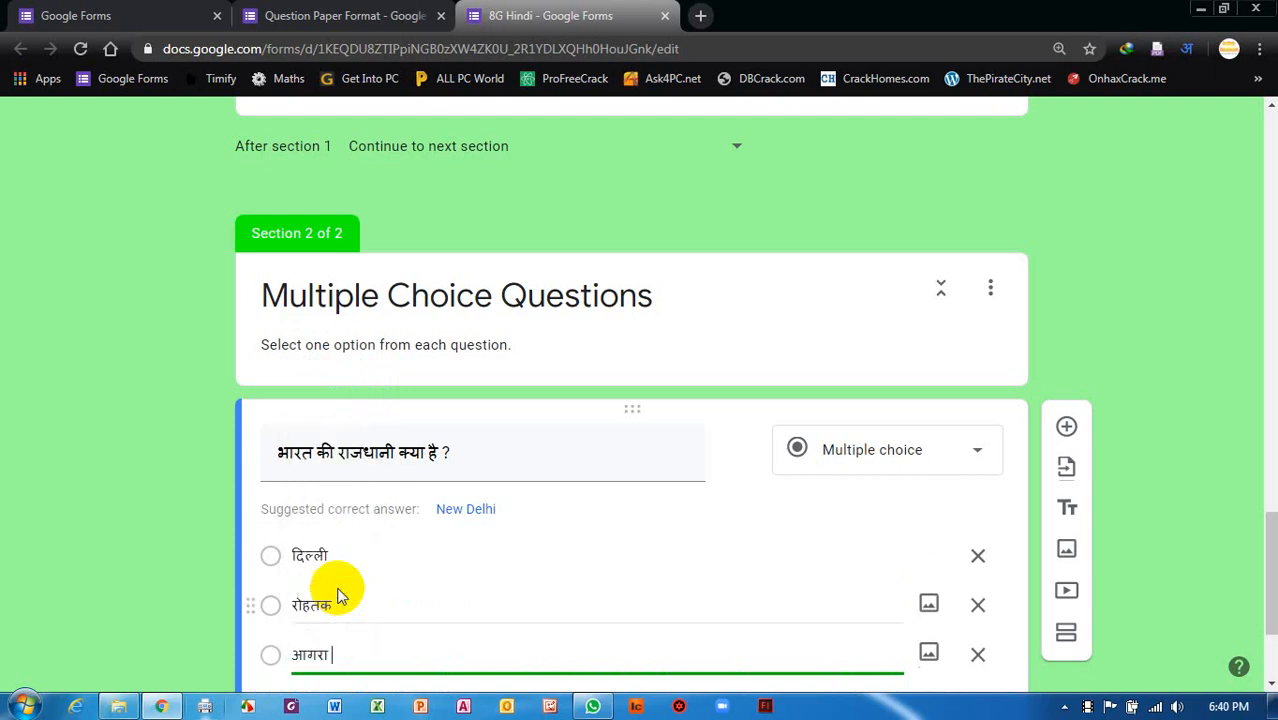
{"action": "key", "text": "Return"}
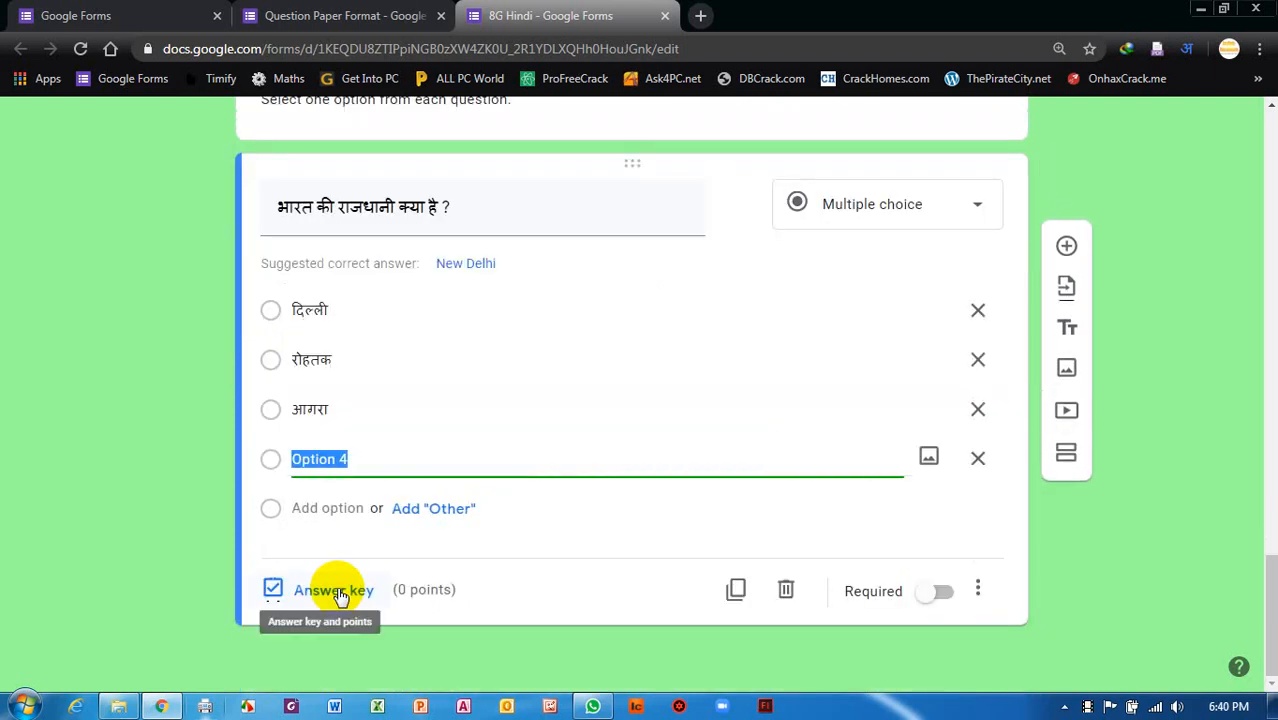
{"action": "type", "text": "inme"}
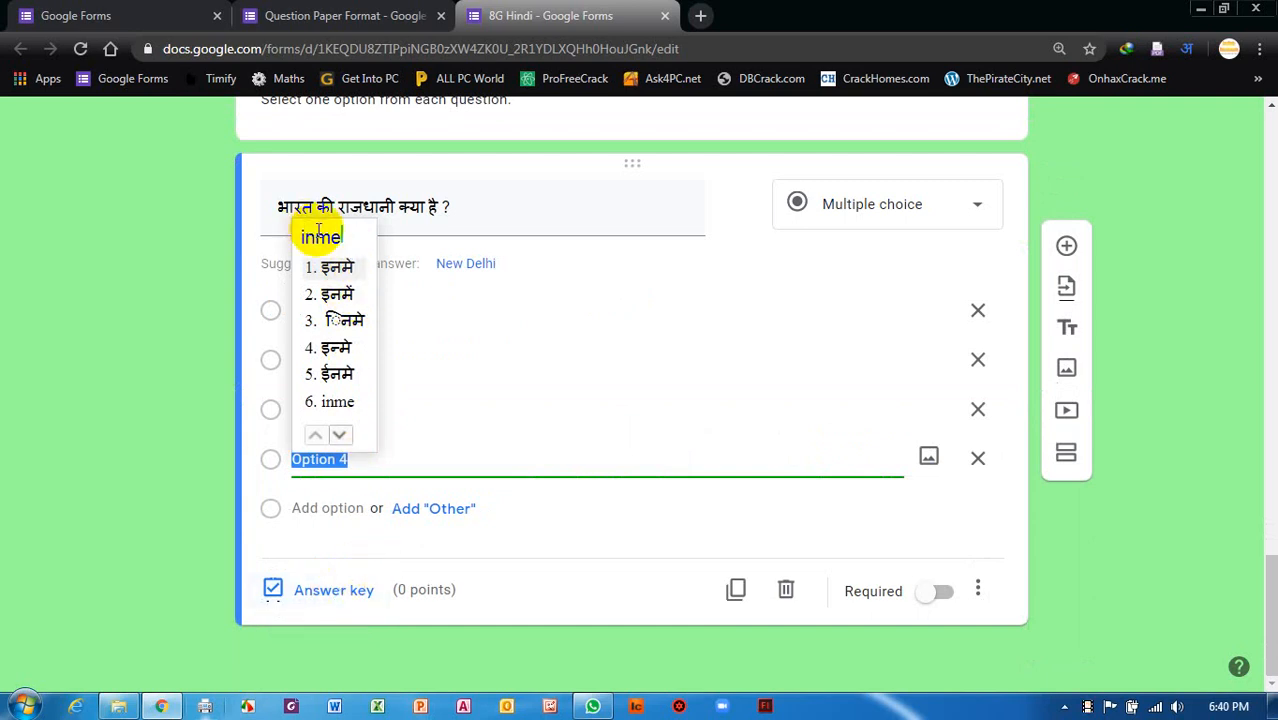
{"action": "left_click", "coordinate": [338, 297]}
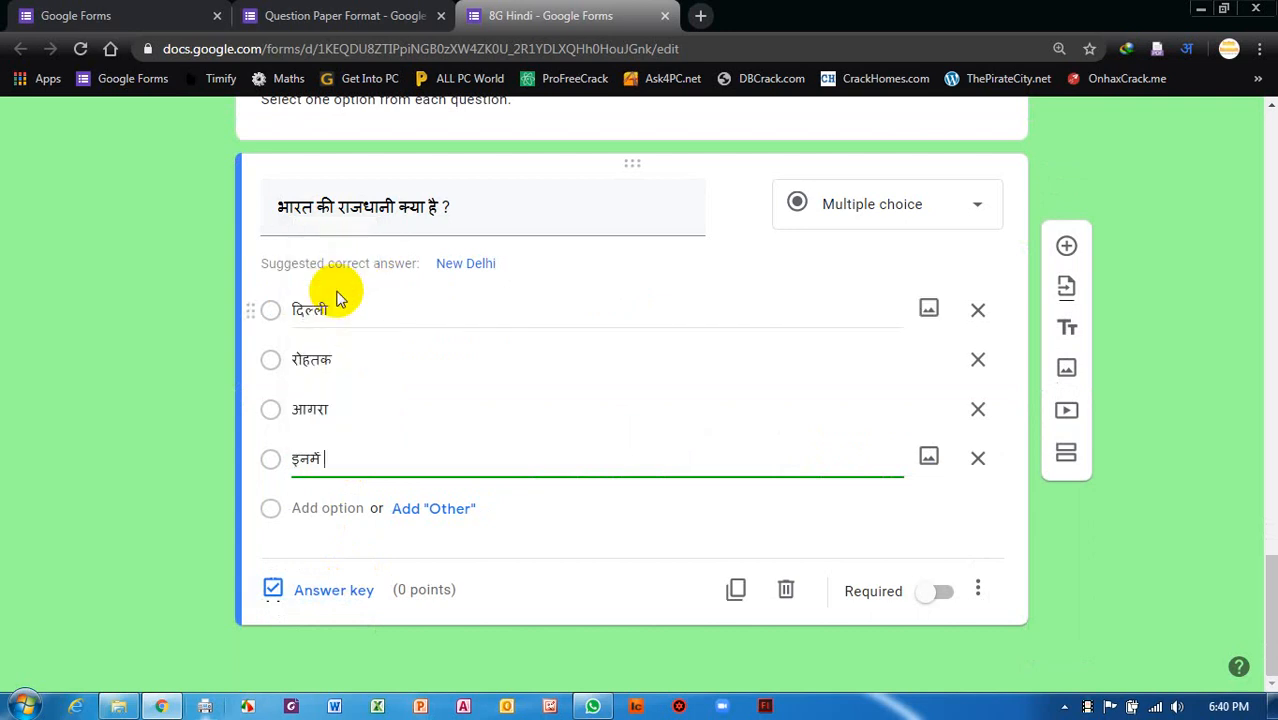
{"action": "type", "text": "se koi "}
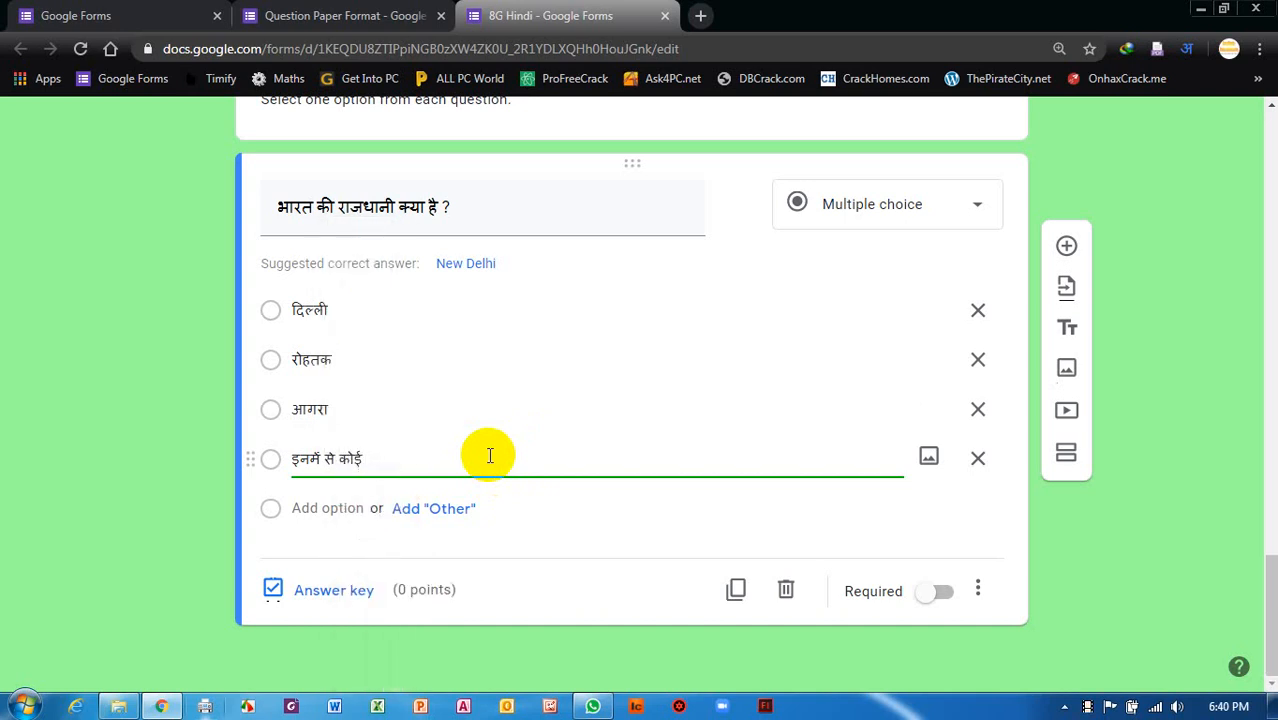
{"action": "type", "text": "nahi"}
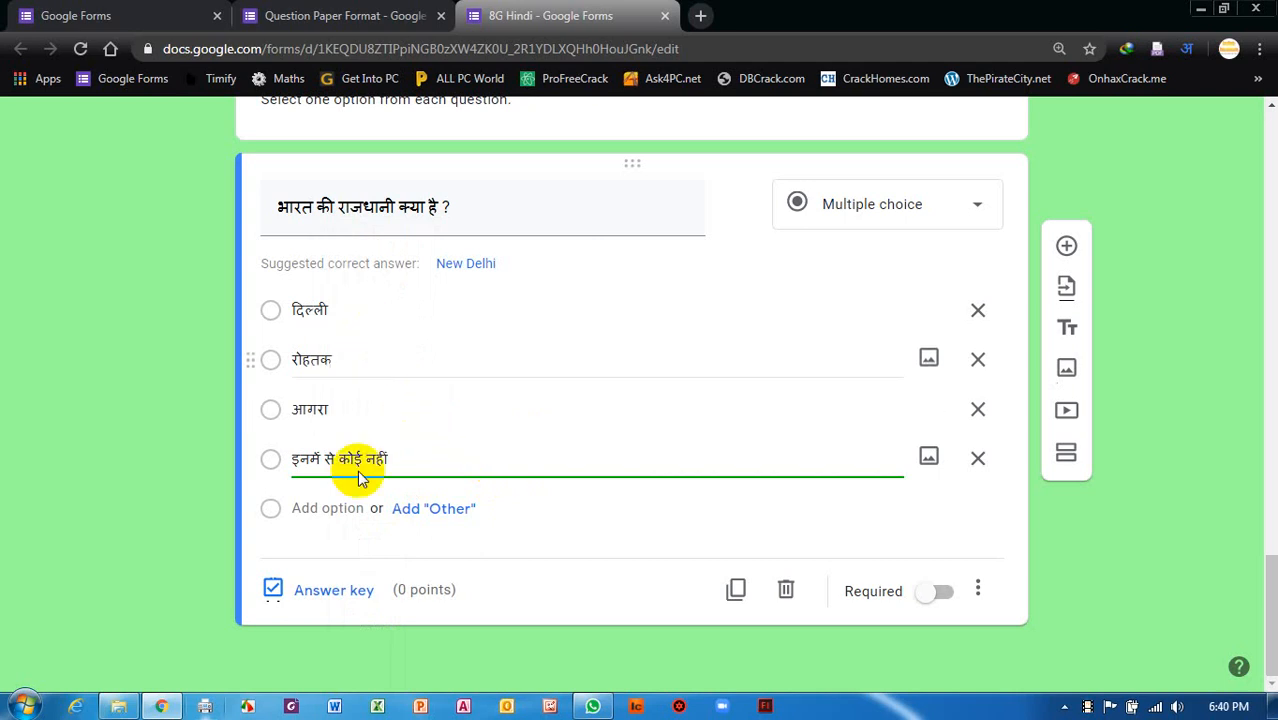
{"action": "scroll", "coordinate": [486, 581], "scroll_direction": "up", "scroll_amount": 2}
{"action": "scroll", "coordinate": [489, 581], "scroll_direction": "up", "scroll_amount": 1}
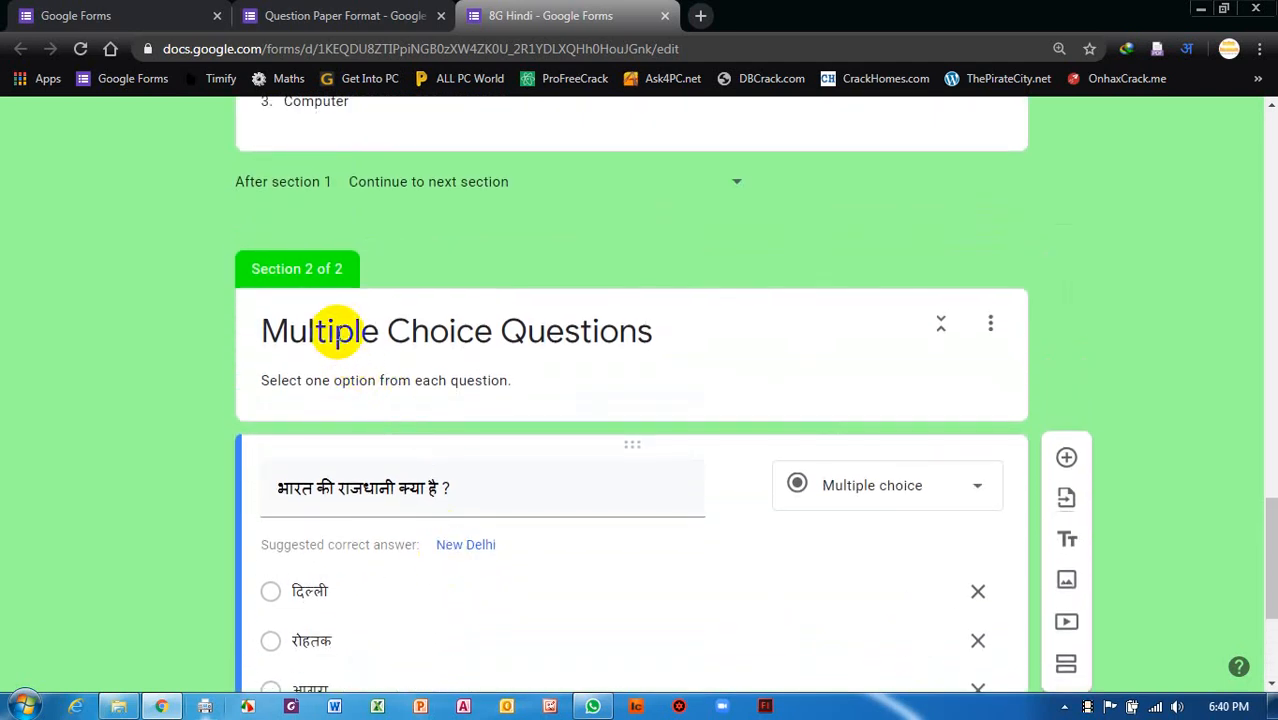
Switch the input language to संस्कृतम् and delete the 'Multiple Choice Questions' section title.
{"action": "left_click", "coordinate": [587, 343]}
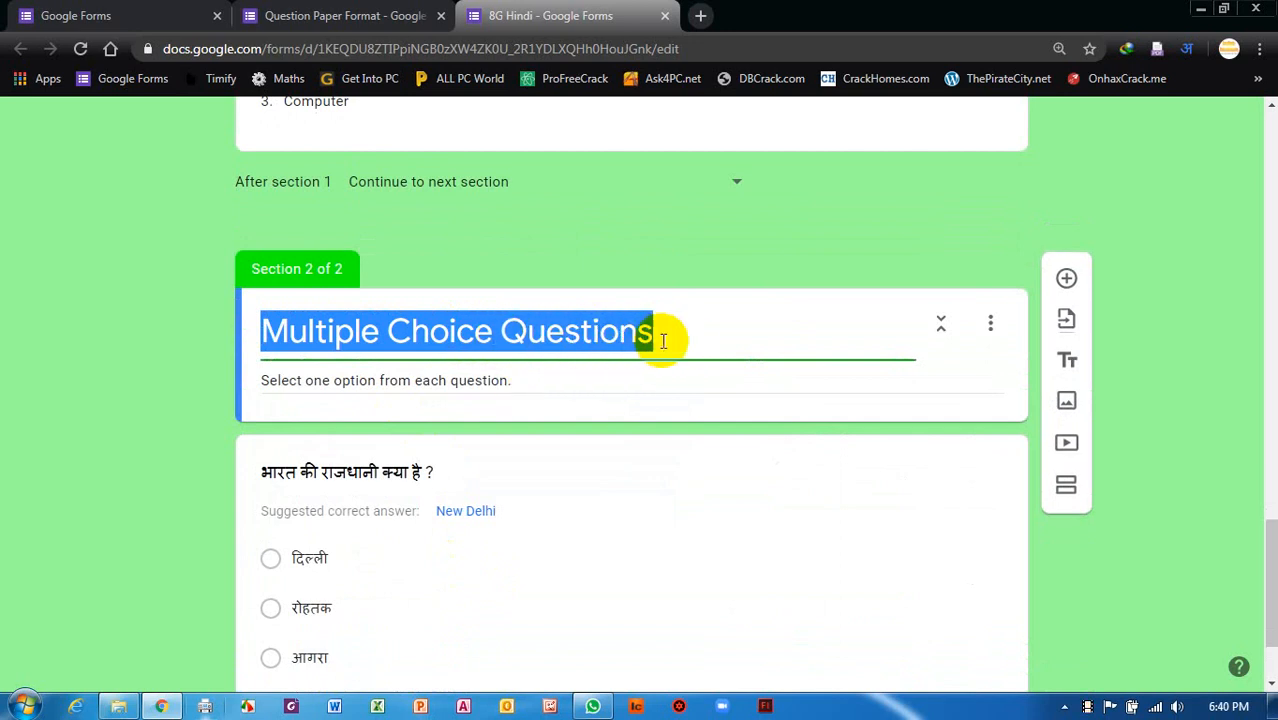
{"action": "left_click", "coordinate": [1186, 48]}
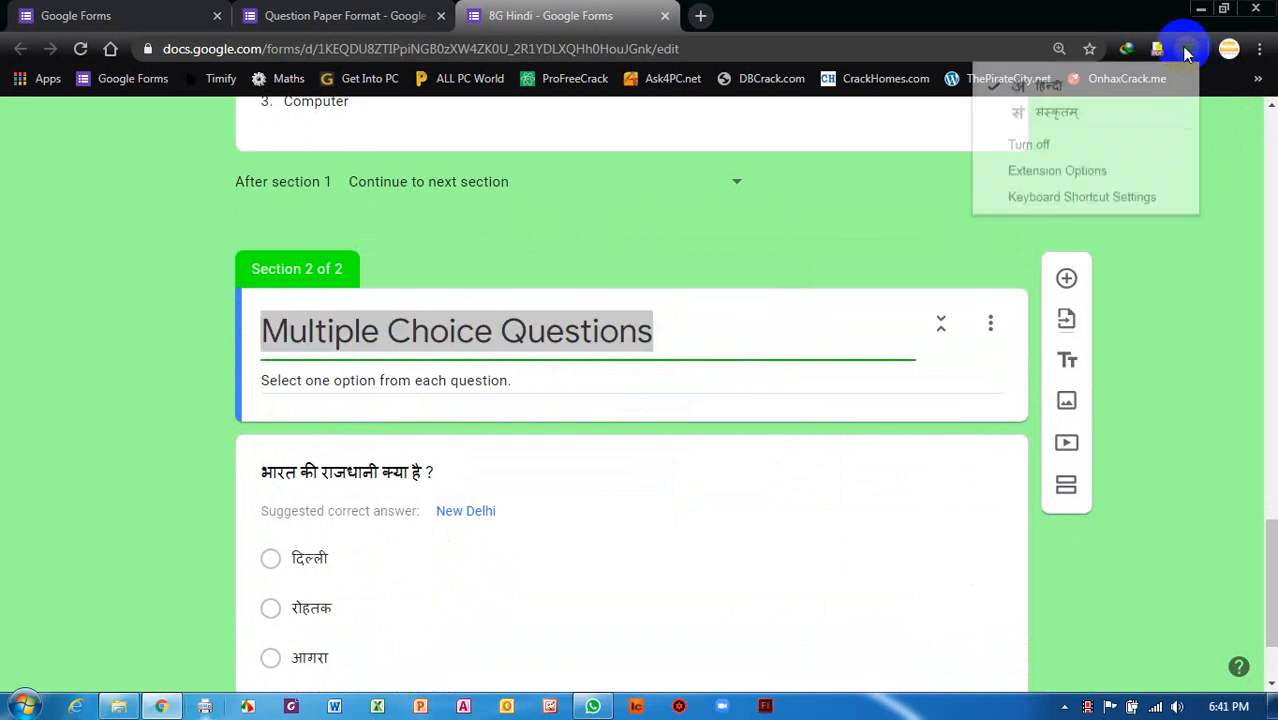
{"action": "left_click", "coordinate": [1047, 90]}
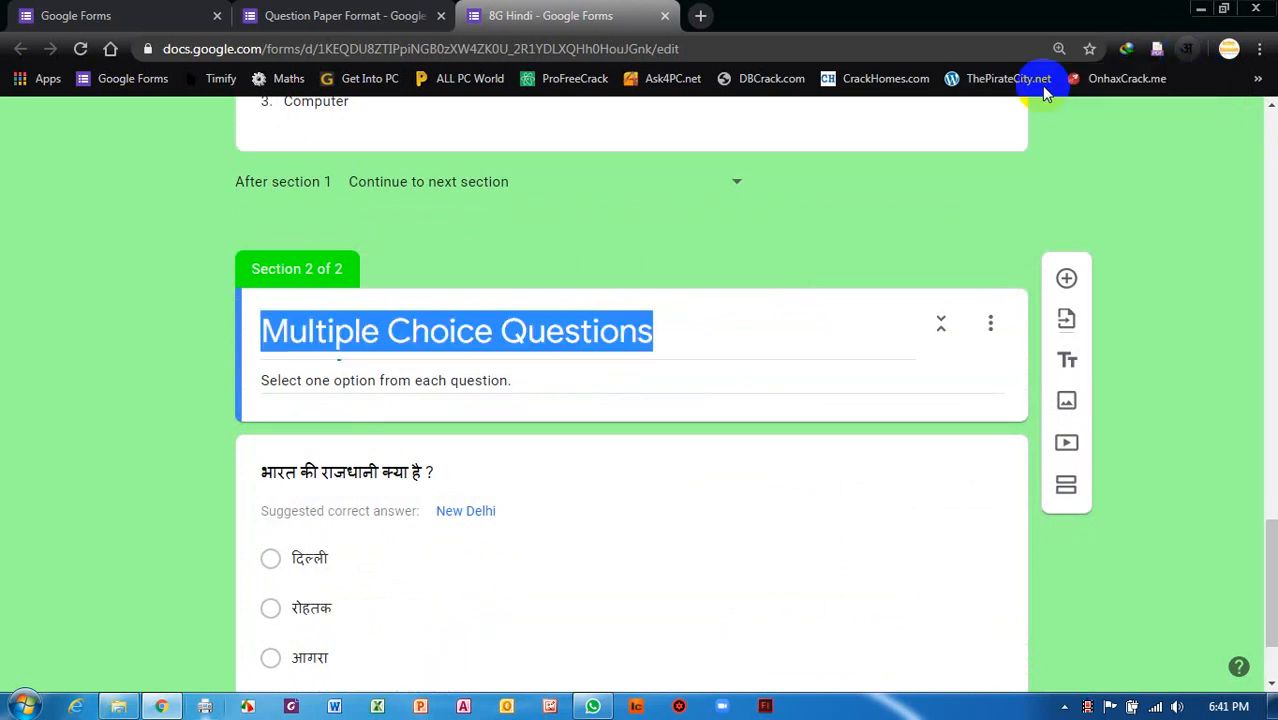
{"action": "left_click", "coordinate": [1194, 52]}
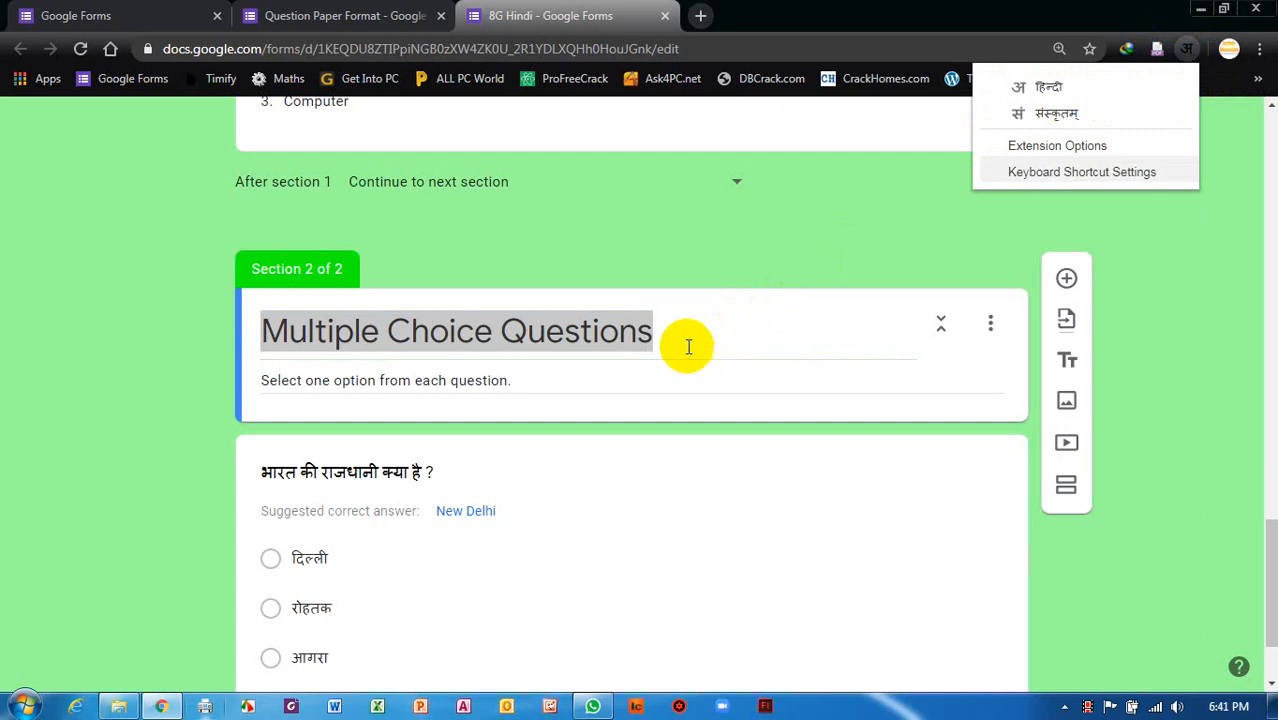
{"action": "left_click", "coordinate": [1052, 116]}
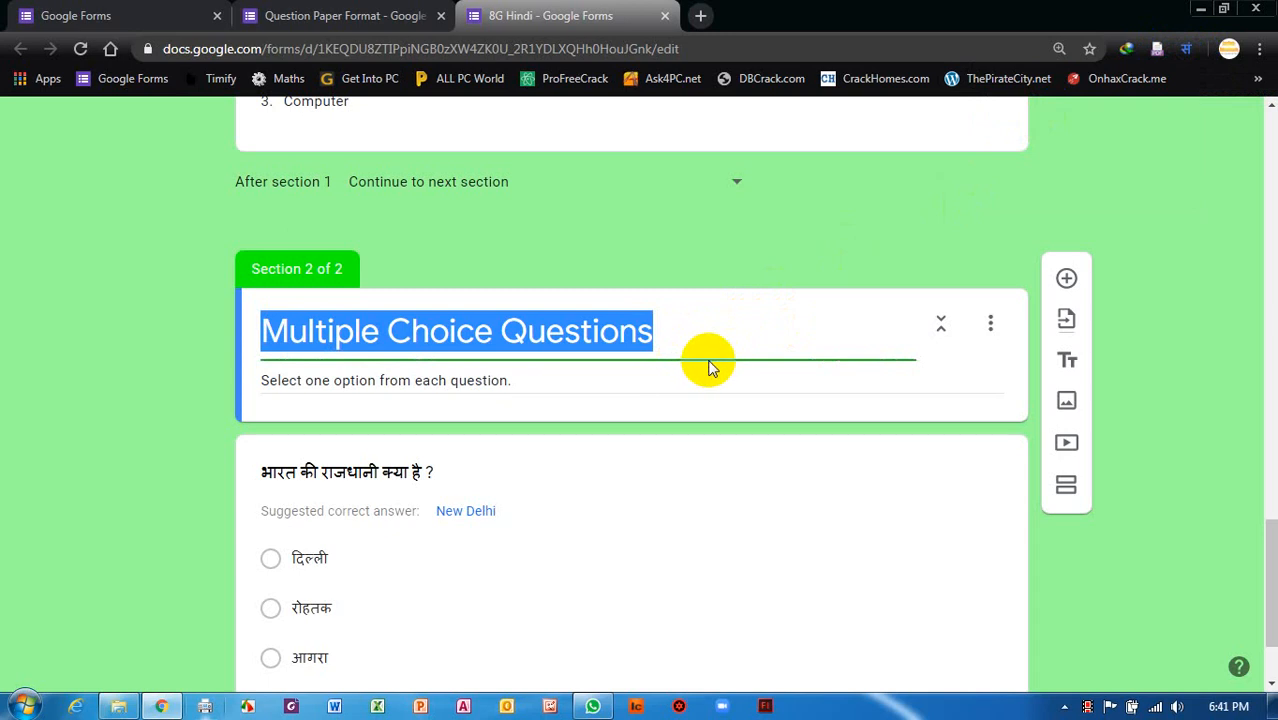
{"action": "key", "text": "BackSpace"}
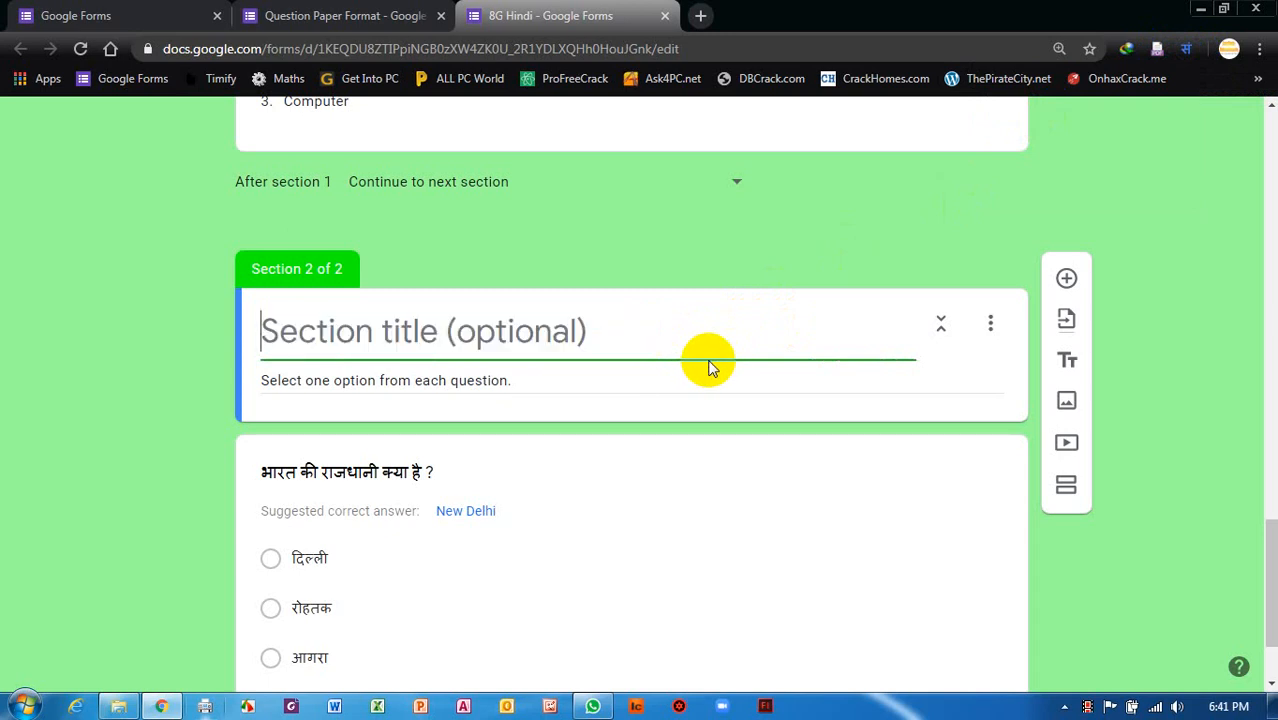
Discard the stray transliterated text and keep Sanskrit as the typing language.
{"action": "type", "text": "me"}
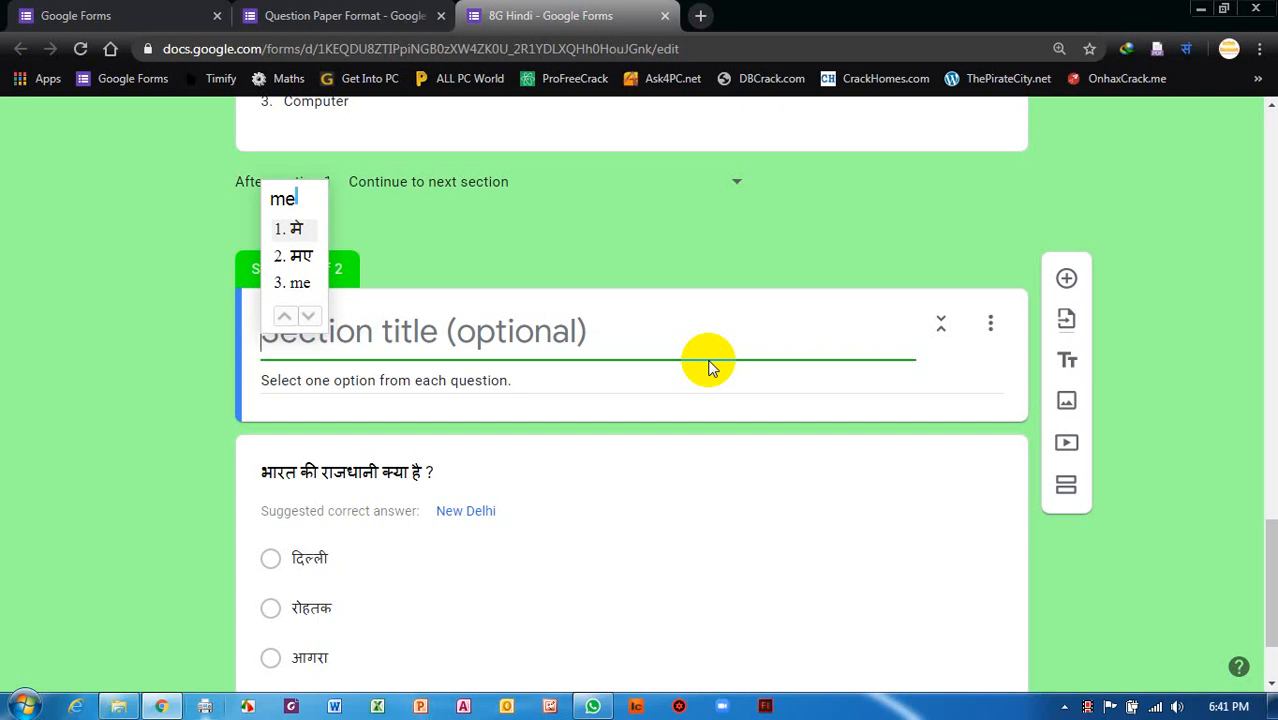
{"action": "key", "text": "Escape"}
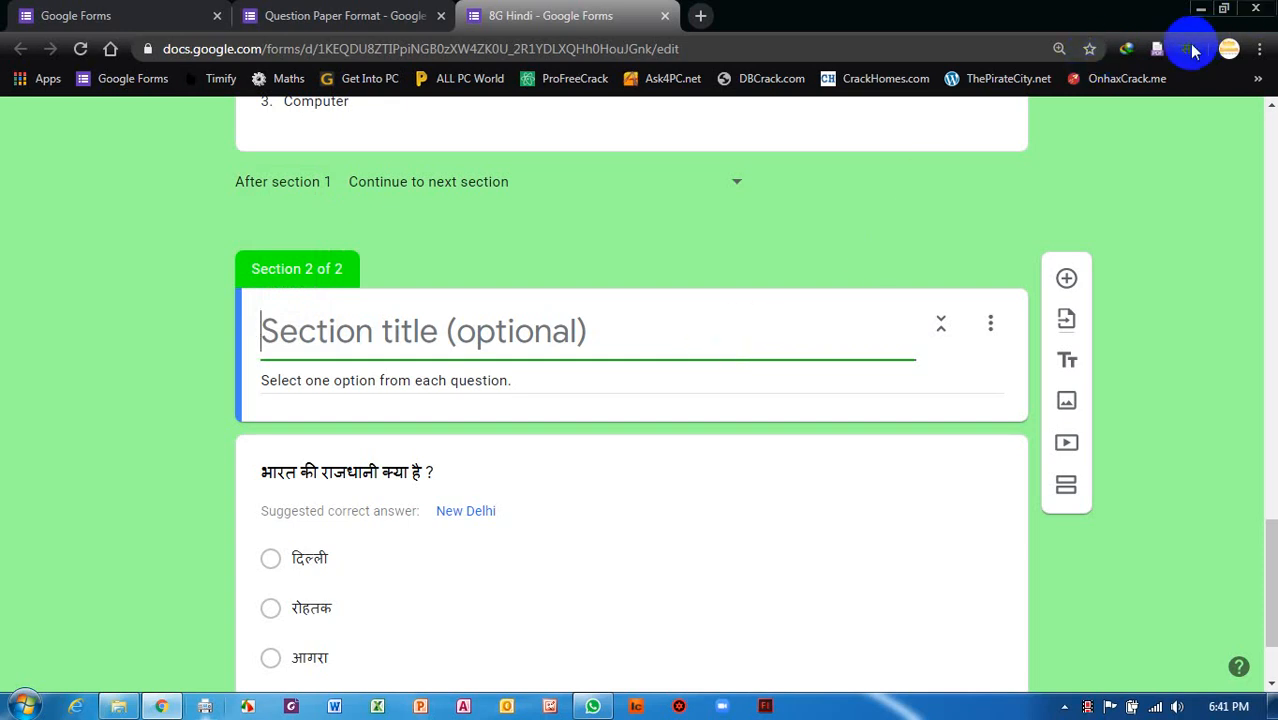
{"action": "left_click", "coordinate": [1186, 48]}
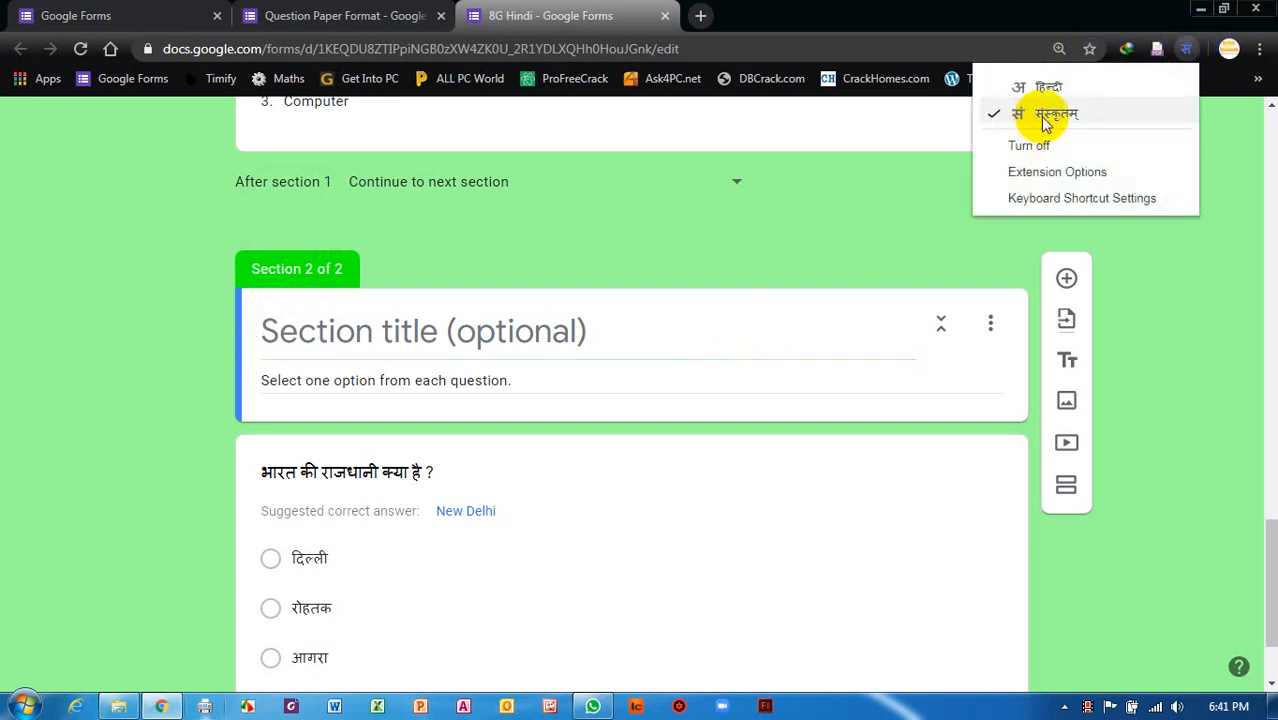
{"action": "left_click", "coordinate": [1047, 117]}
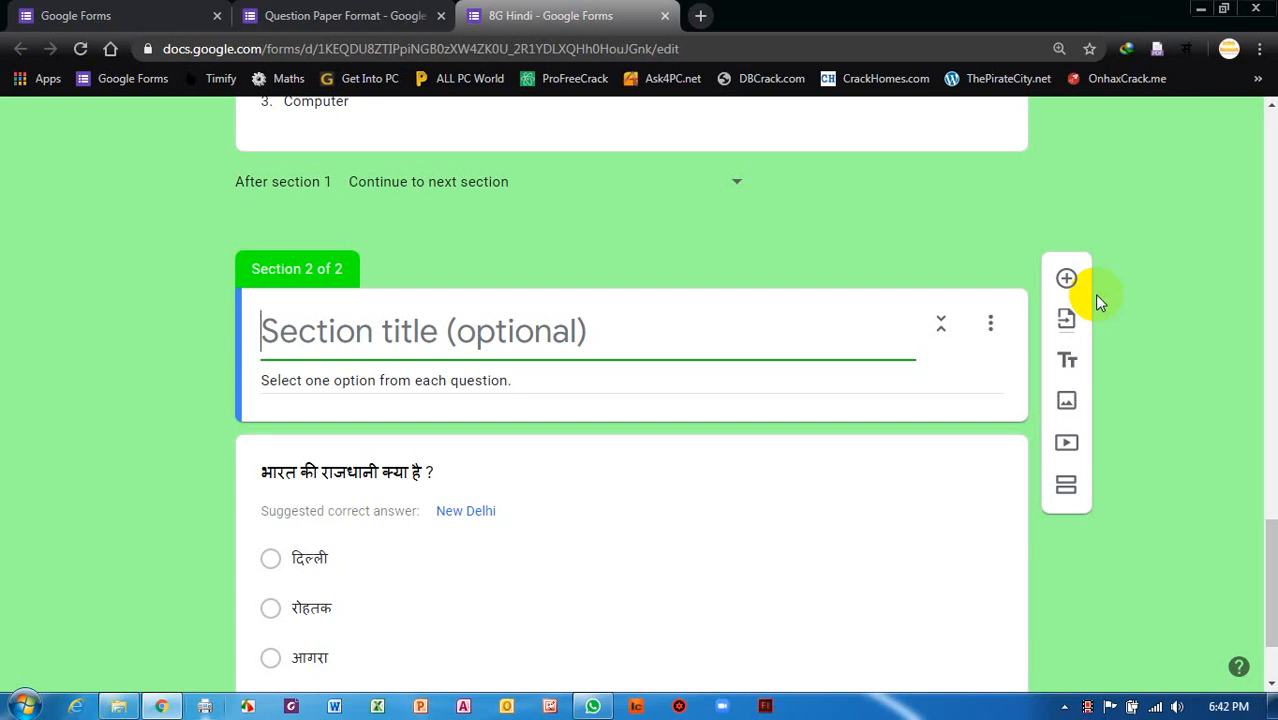
Add a blank multiple-choice question below the 'भारत की राजधानी क्या है ?' question.
{"action": "scroll", "coordinate": [585, 328], "scroll_direction": "down", "scroll_amount": 1}
{"action": "scroll", "coordinate": [581, 320], "scroll_direction": "down", "scroll_amount": 1}
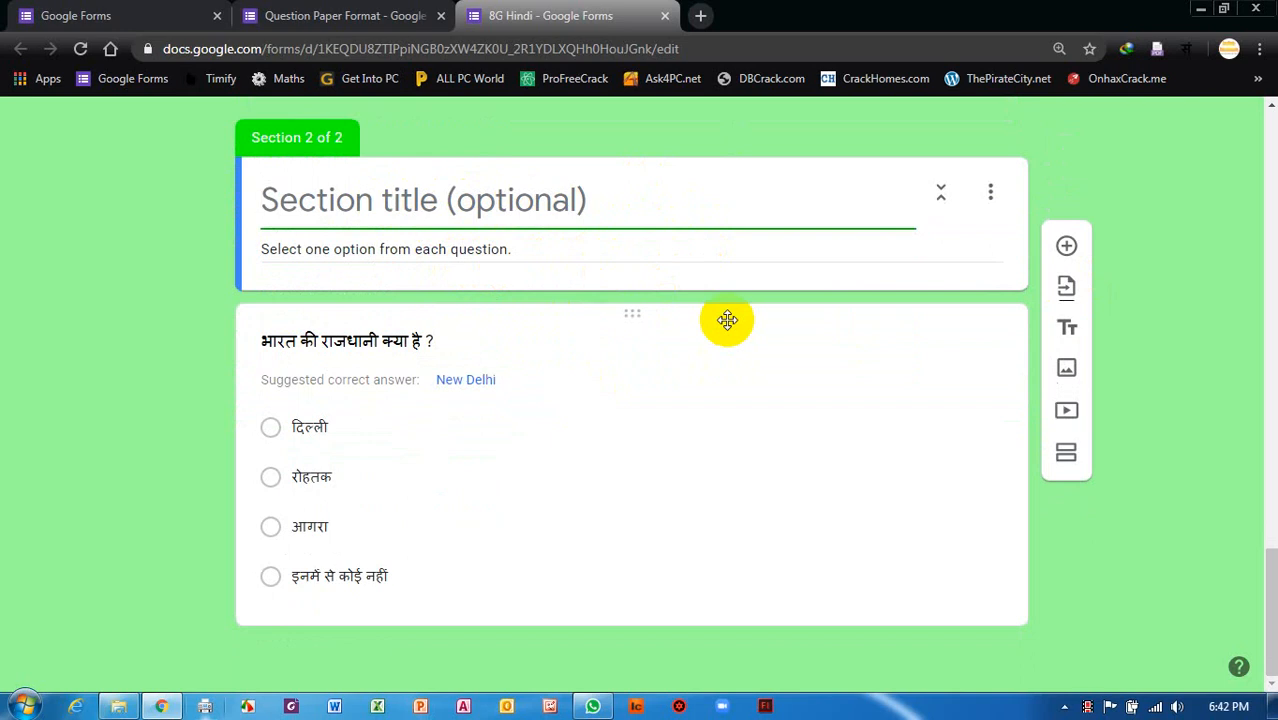
{"action": "left_click", "coordinate": [713, 409]}
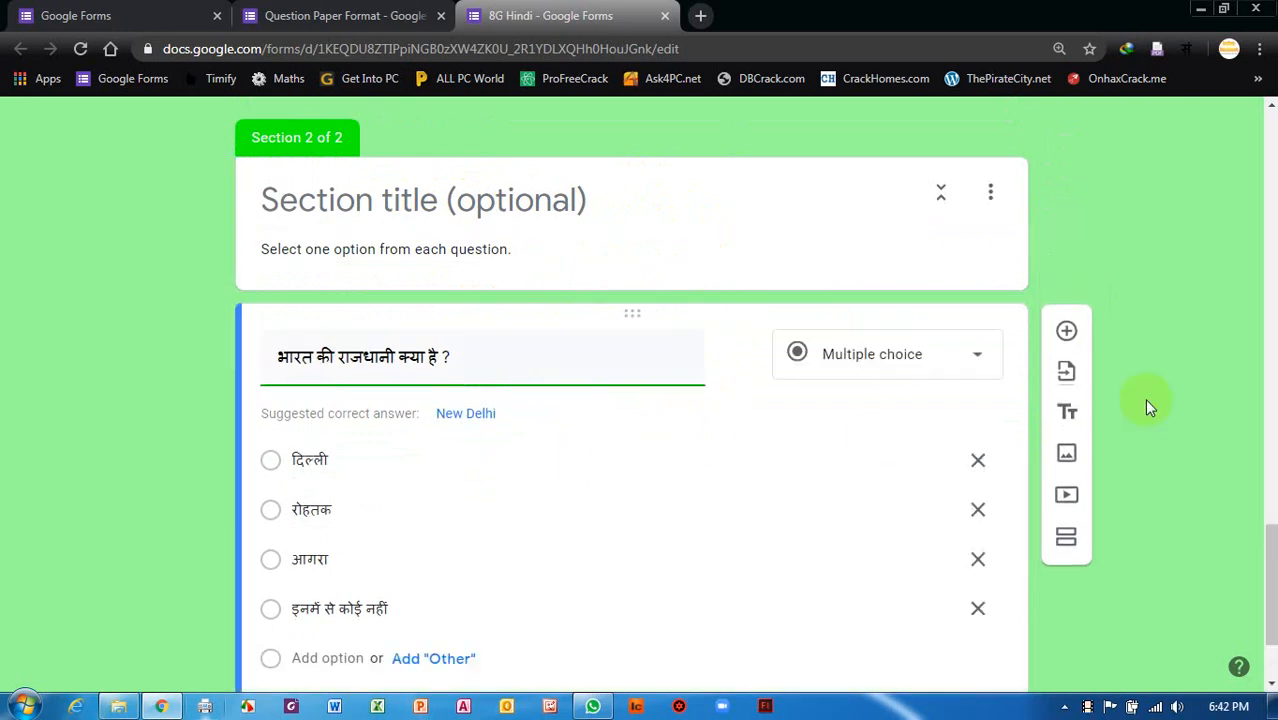
{"action": "left_click", "coordinate": [1068, 335]}
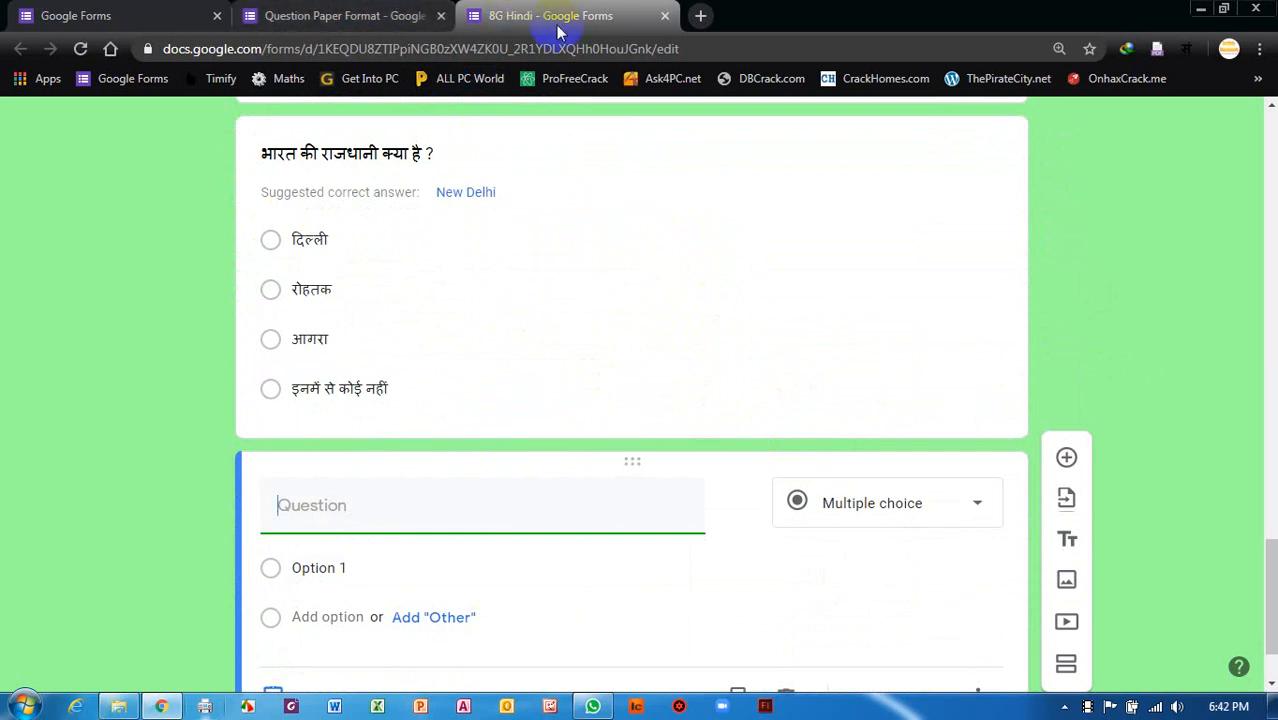
{"action": "scroll", "coordinate": [827, 337], "scroll_direction": "up", "scroll_amount": 3}
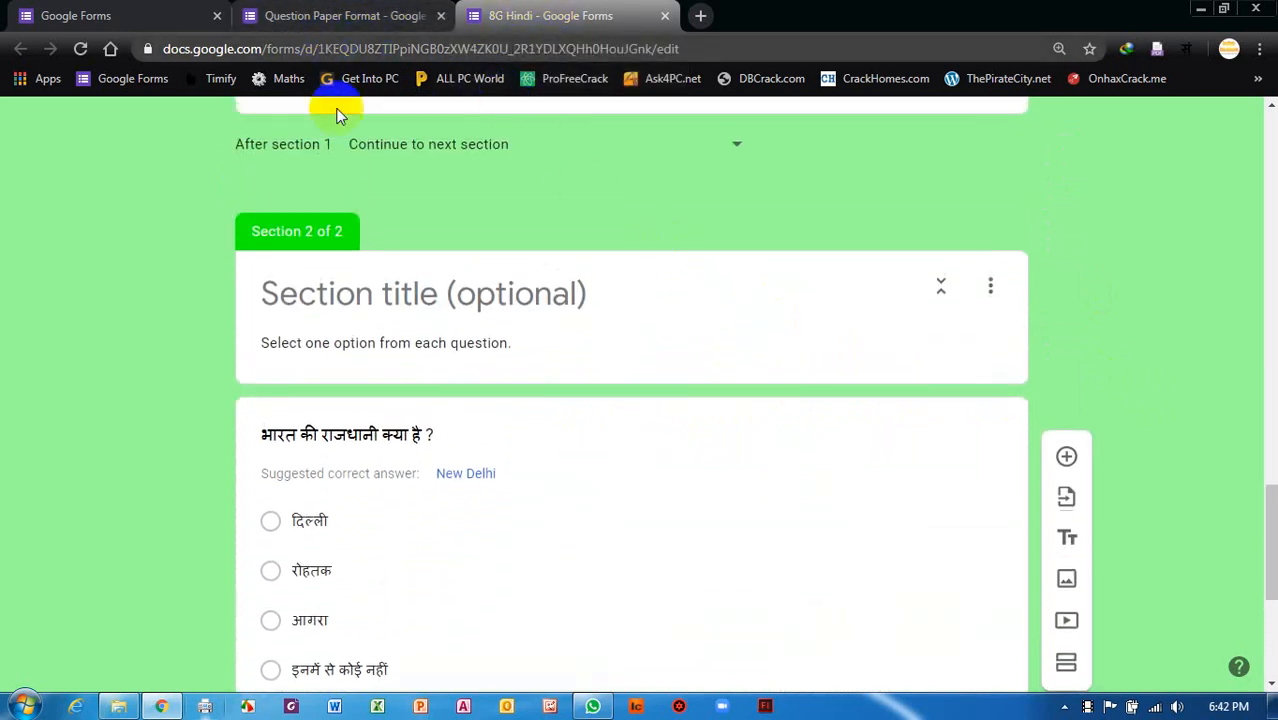
{"action": "scroll", "coordinate": [380, 264], "scroll_direction": "up", "scroll_amount": 15}
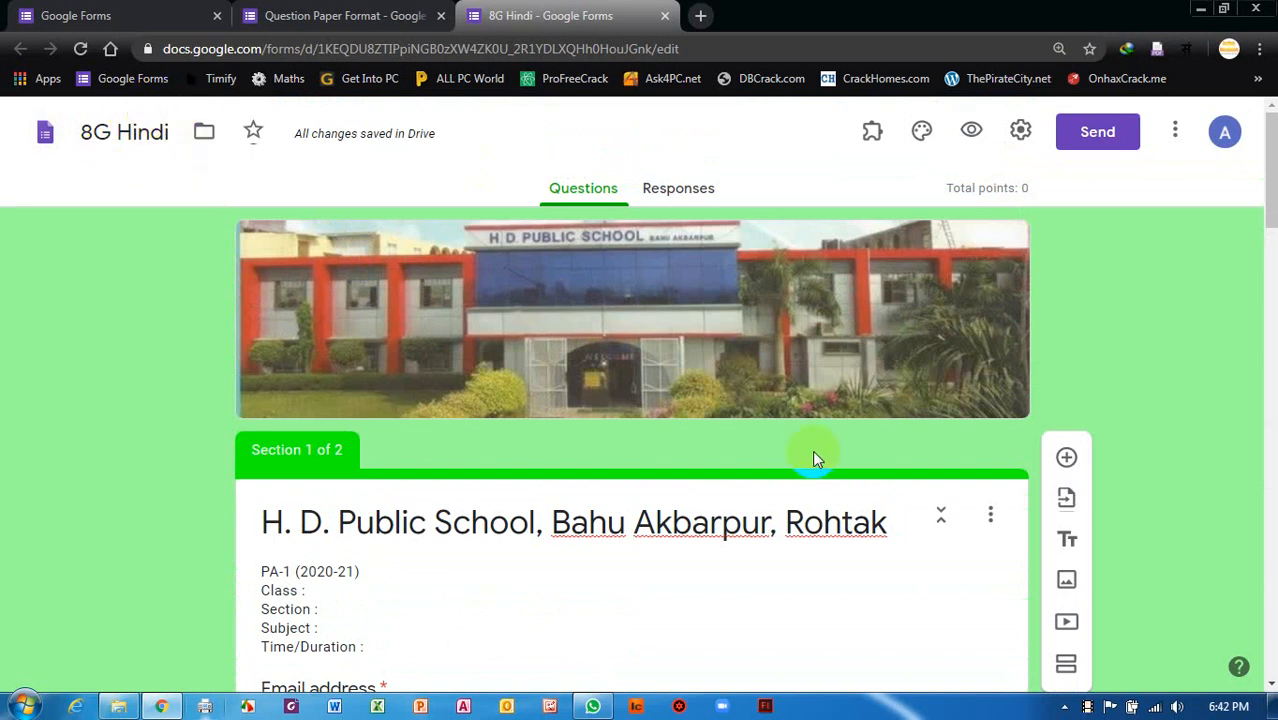
{"action": "scroll", "coordinate": [977, 434], "scroll_direction": "down", "scroll_amount": 15}
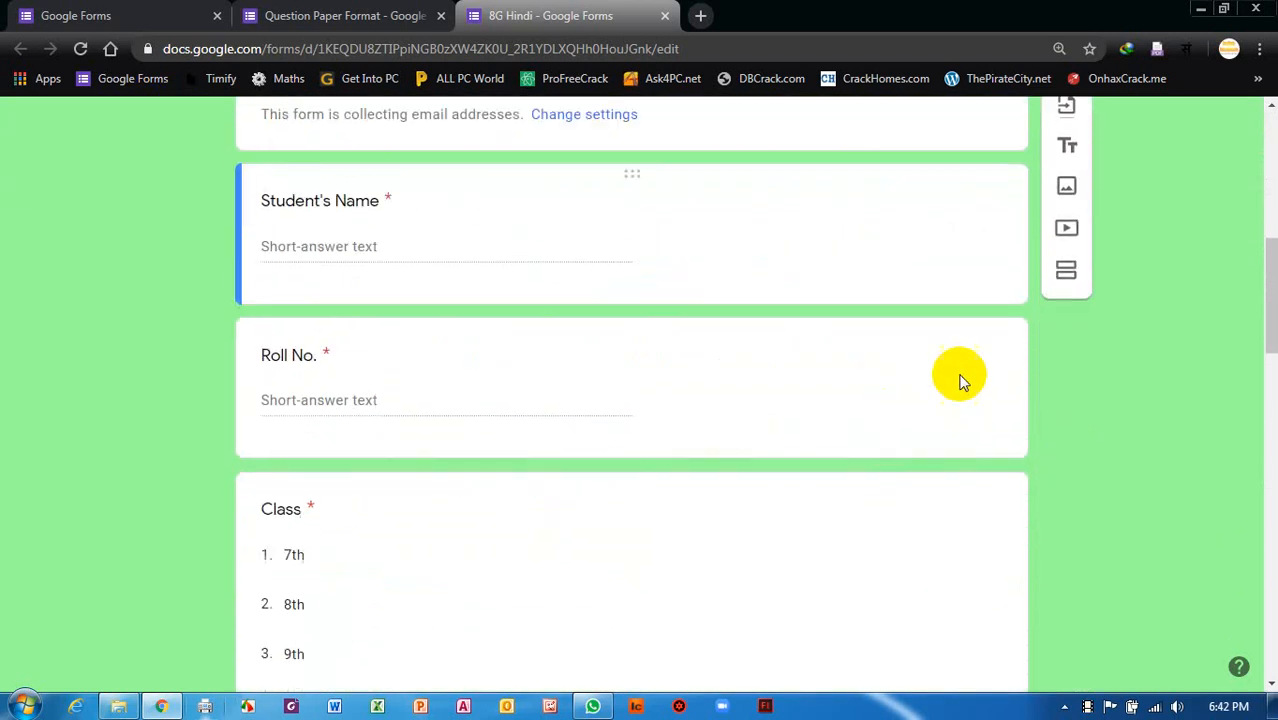
{"action": "scroll", "coordinate": [768, 463], "scroll_direction": "down", "scroll_amount": 3}
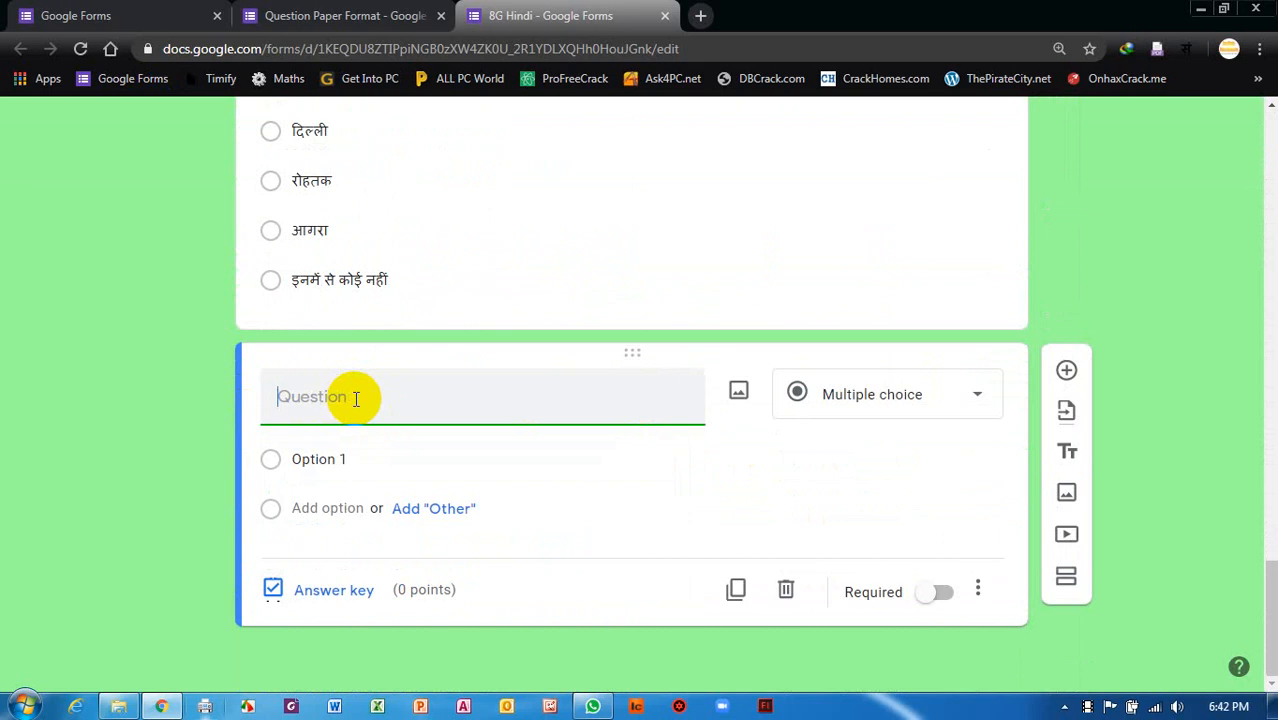
{"action": "type", "text": "102"}
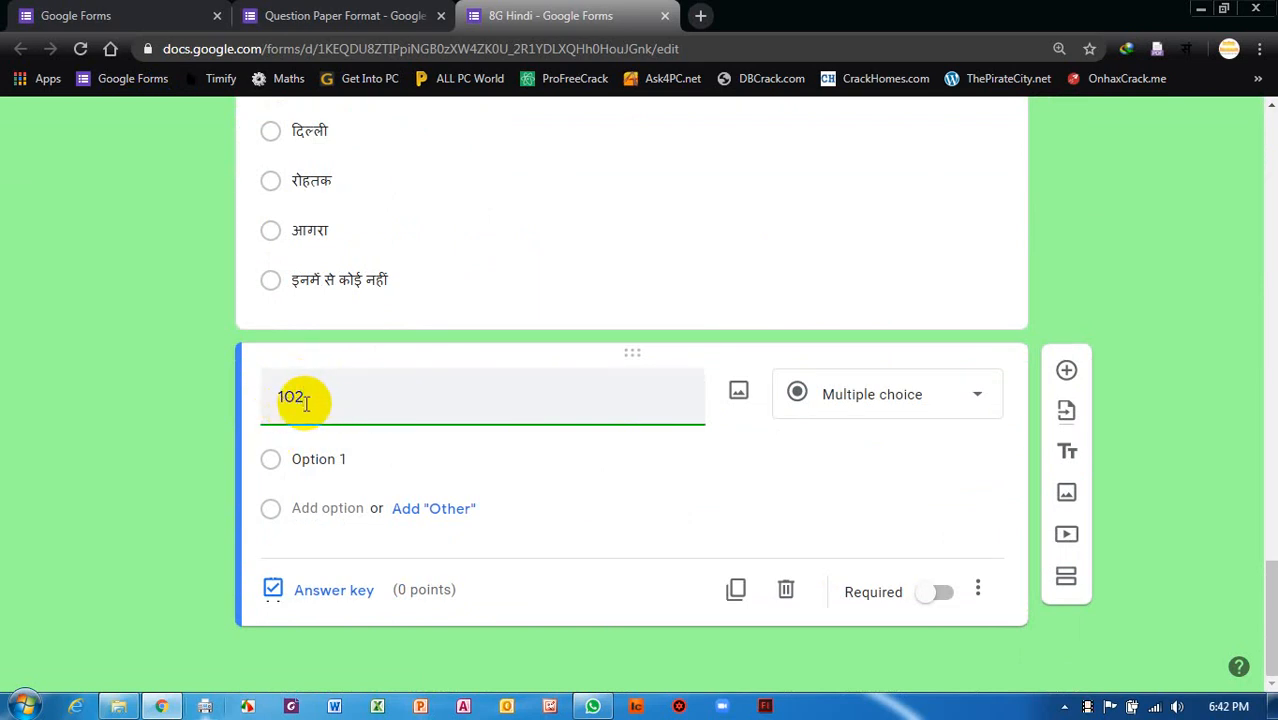
{"action": "key", "text": "BackSpace"}
{"action": "type", "text": "/2"}
{"action": "key", "text": "BackSpace"}
{"action": "type", "text": "3"}
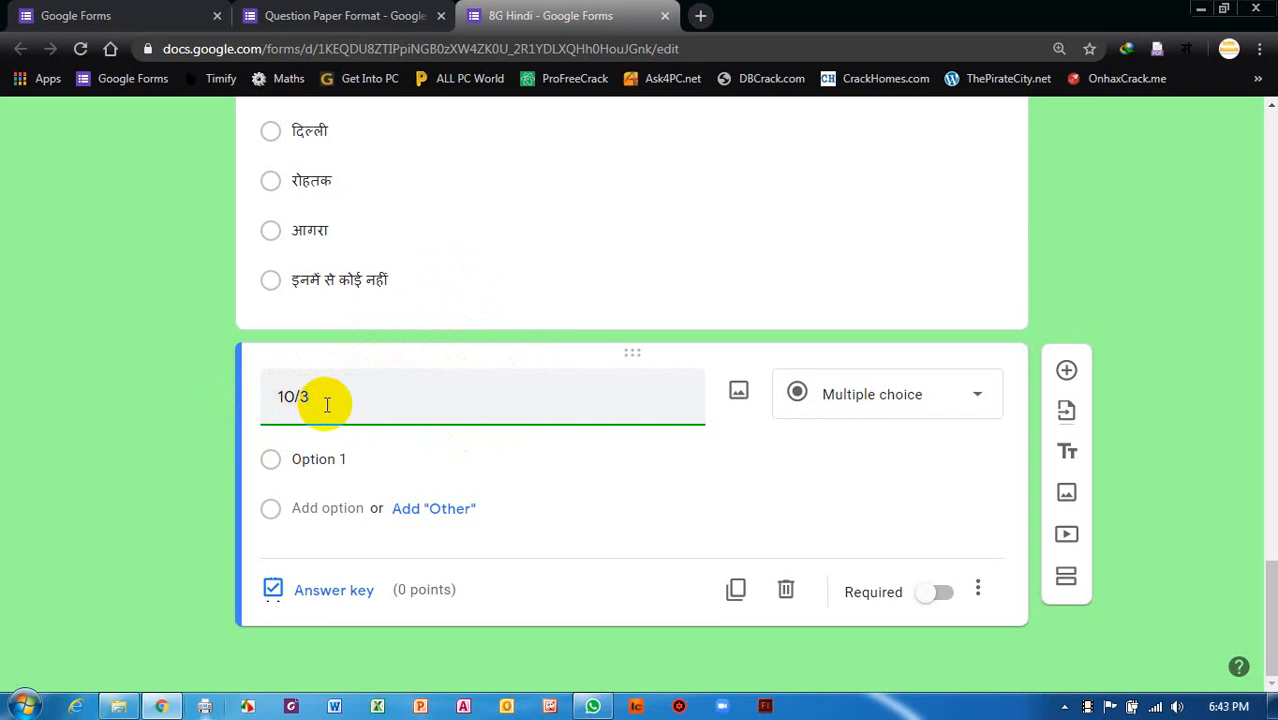
{"action": "key", "text": "BackSpace"}
{"action": "key", "text": "BackSpace"}
{"action": "key", "text": "BackSpace"}
{"action": "key", "text": "BackSpace"}
Open a new tab and load the CodeCogs LaTeX equation editor from the Maths bookmark.
{"action": "left_click", "coordinate": [701, 16]}
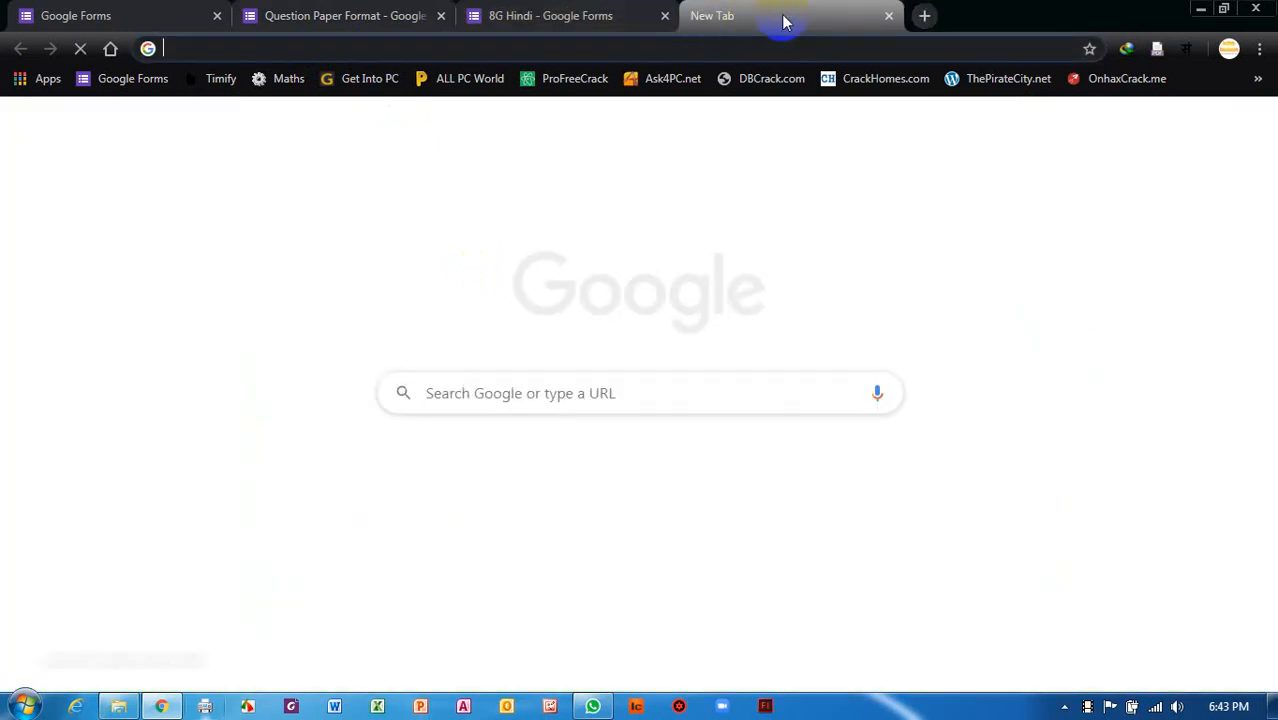
{"action": "left_click", "coordinate": [286, 82]}
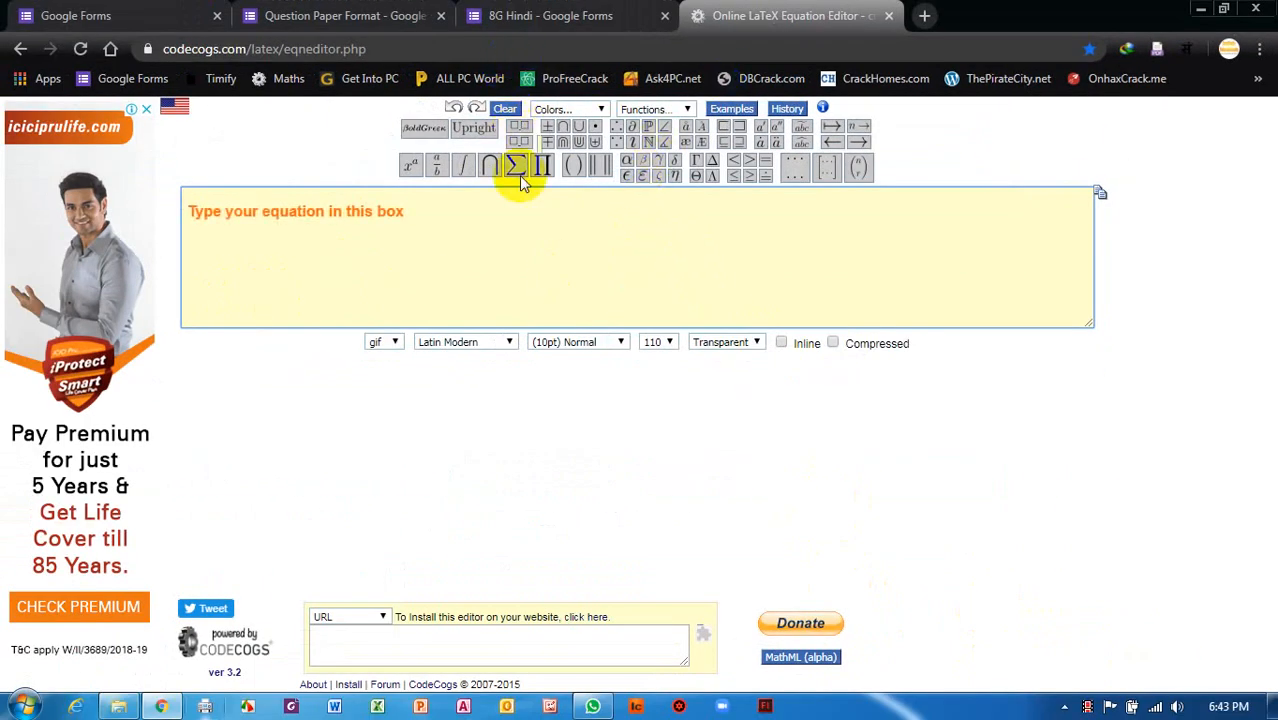
Browse the toolbar palettes and bring up the x^a superscript/subscript palette.
{"action": "mouse_move", "coordinate": [815, 178]}
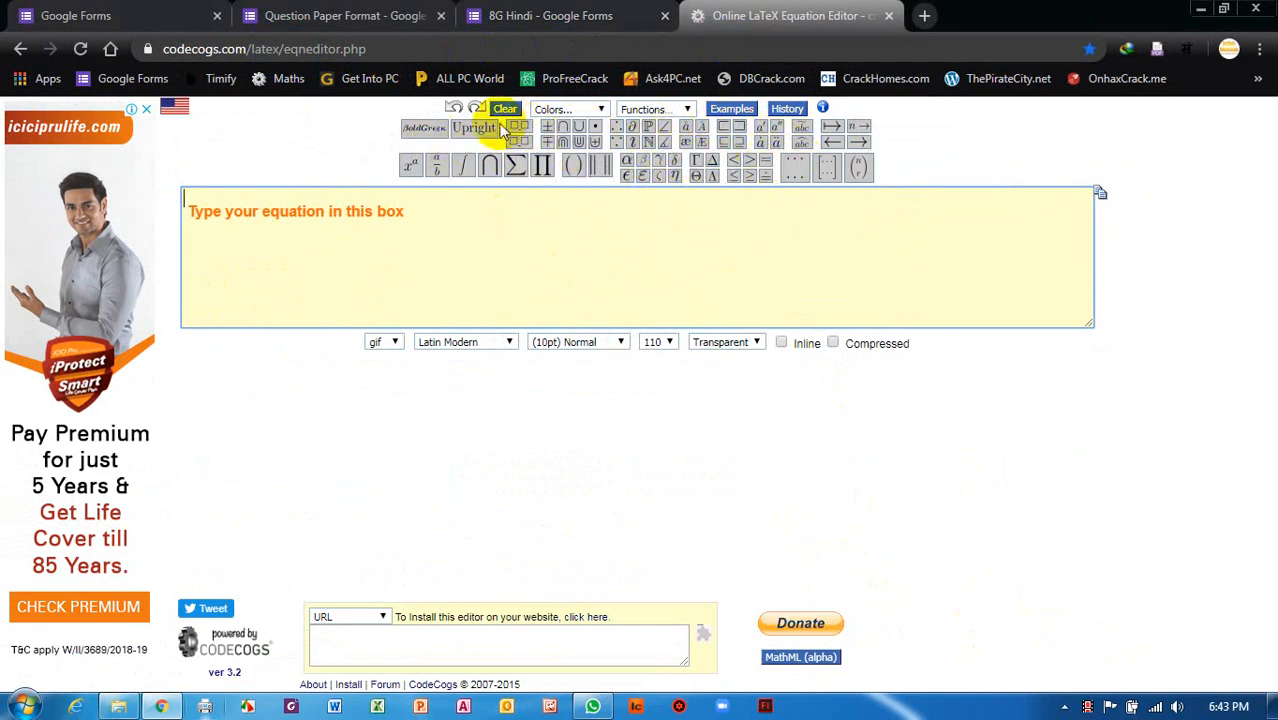
{"action": "mouse_move", "coordinate": [519, 139]}
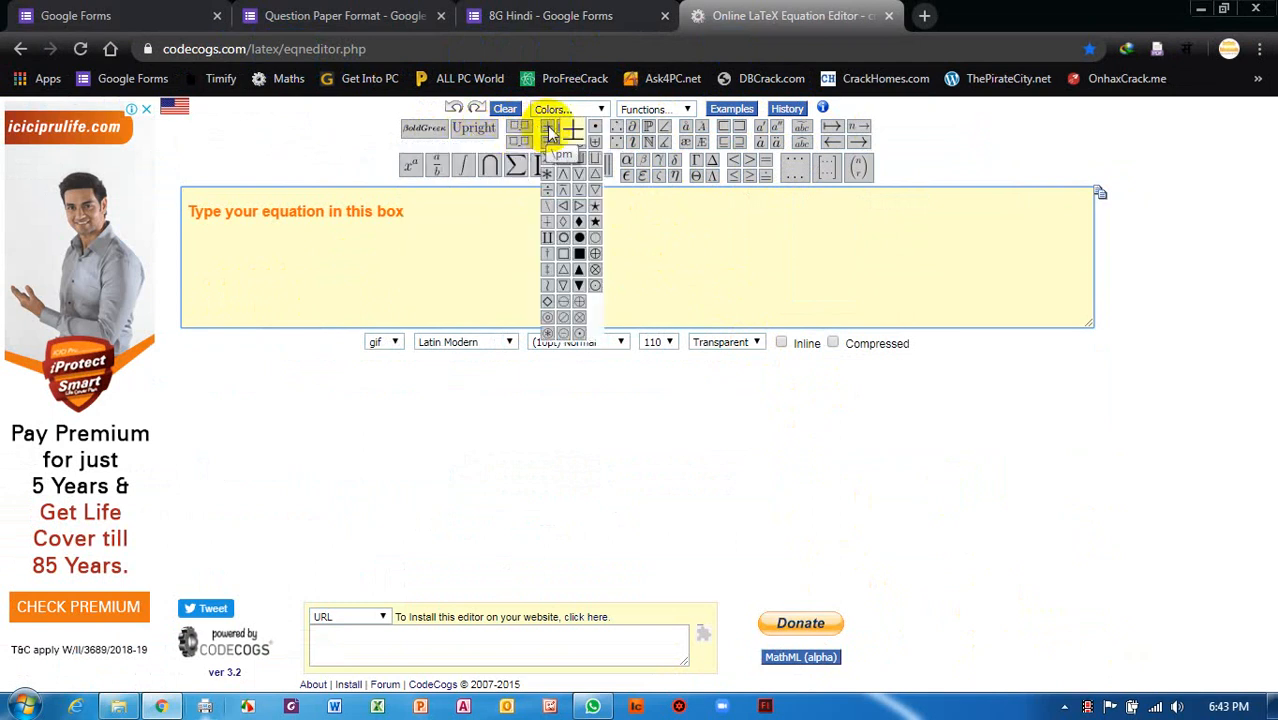
{"action": "mouse_move", "coordinate": [624, 132]}
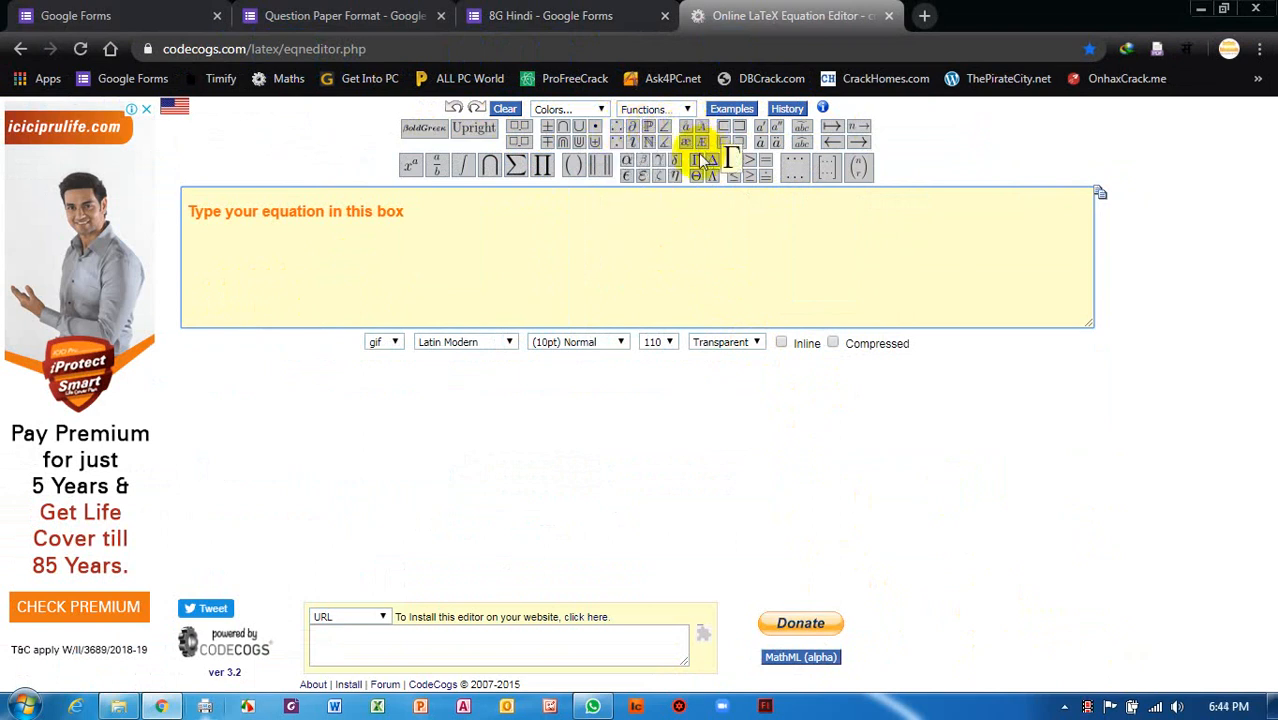
{"action": "mouse_move", "coordinate": [668, 133]}
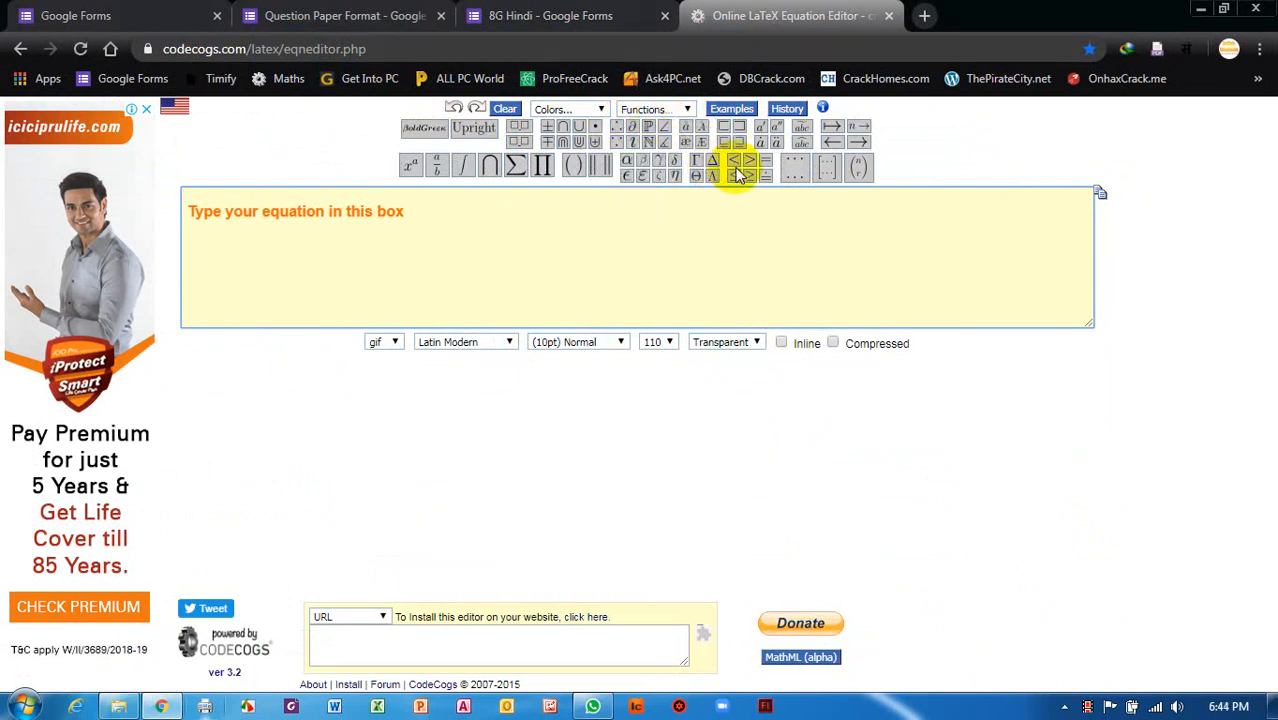
{"action": "mouse_move", "coordinate": [762, 138]}
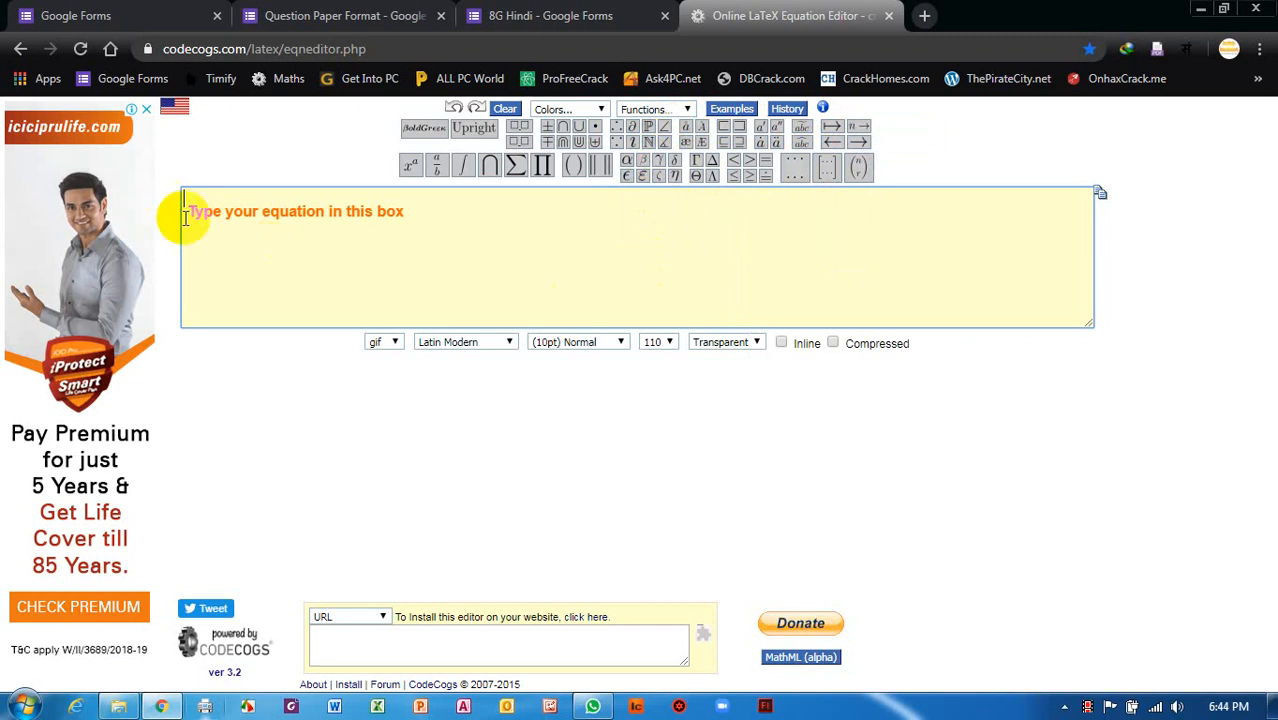
{"action": "mouse_move", "coordinate": [412, 166]}
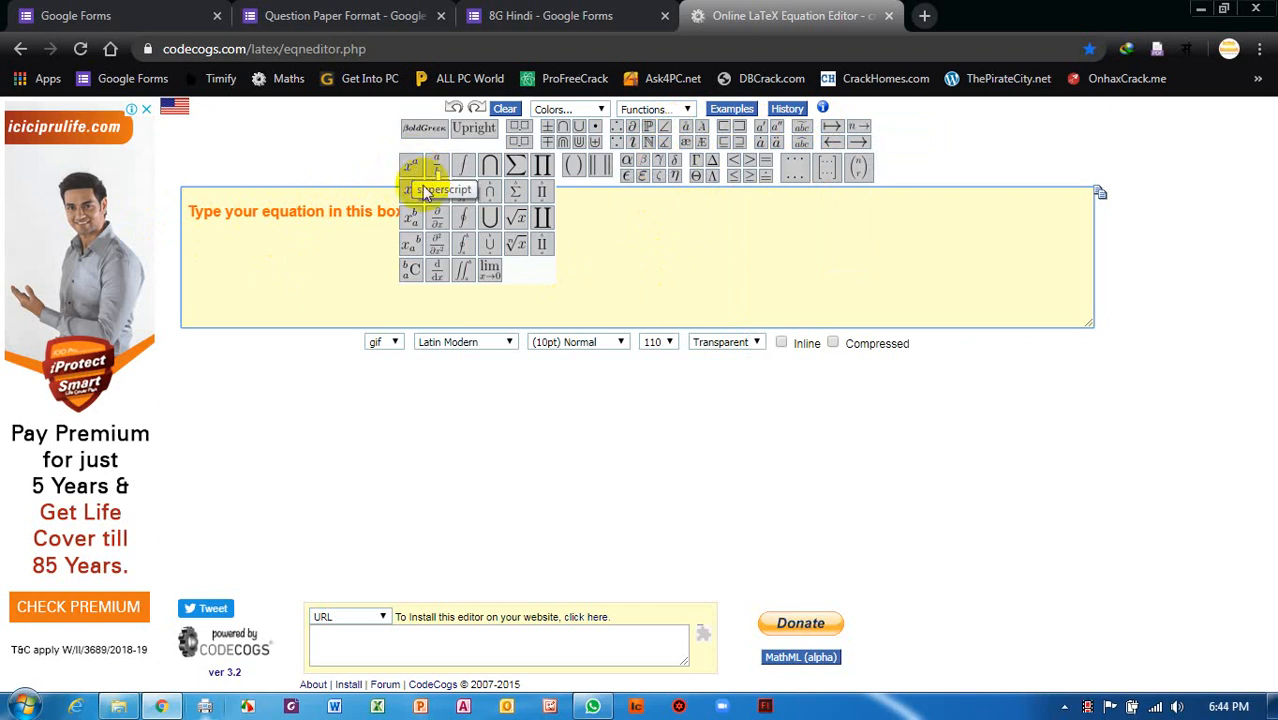
Build the expression 10^{2} in the equation box using the superscript template.
{"action": "left_click", "coordinate": [414, 168]}
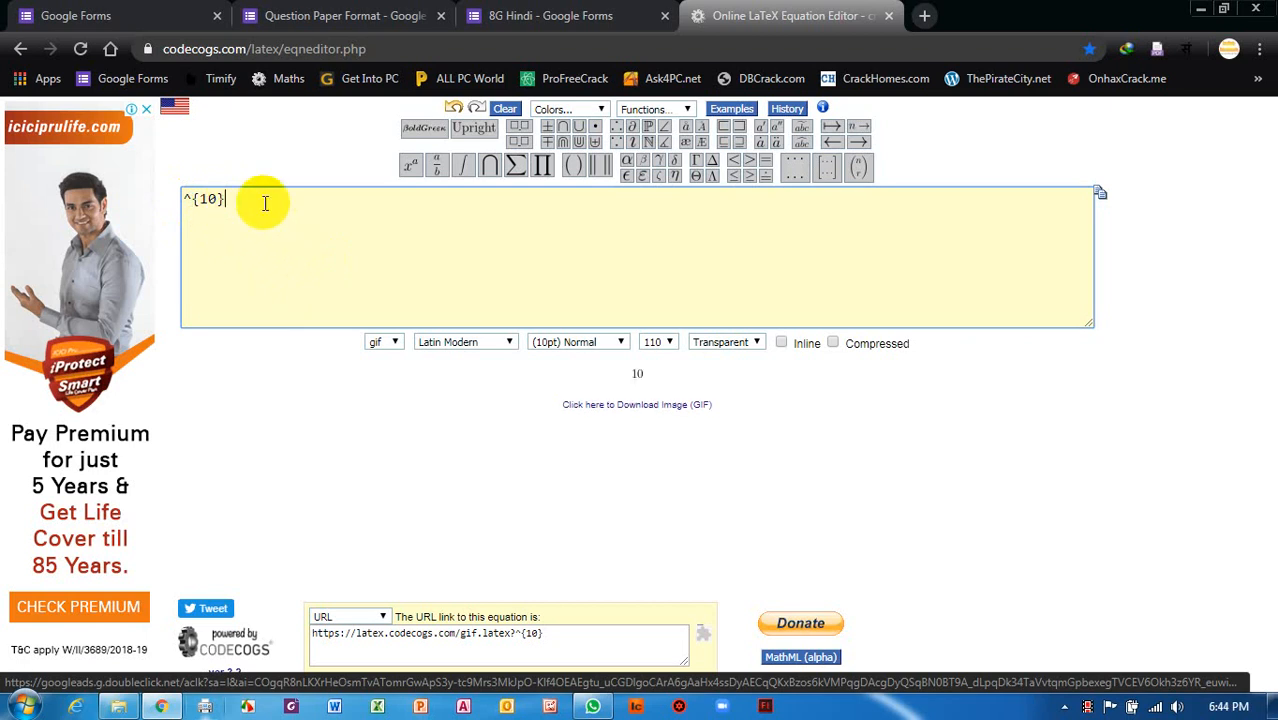
{"action": "key", "text": "BackSpace"}
{"action": "key", "text": "BackSpace"}
{"action": "key", "text": "BackSpace"}
{"action": "key", "text": "BackSpace"}
{"action": "key", "text": "BackSpace"}
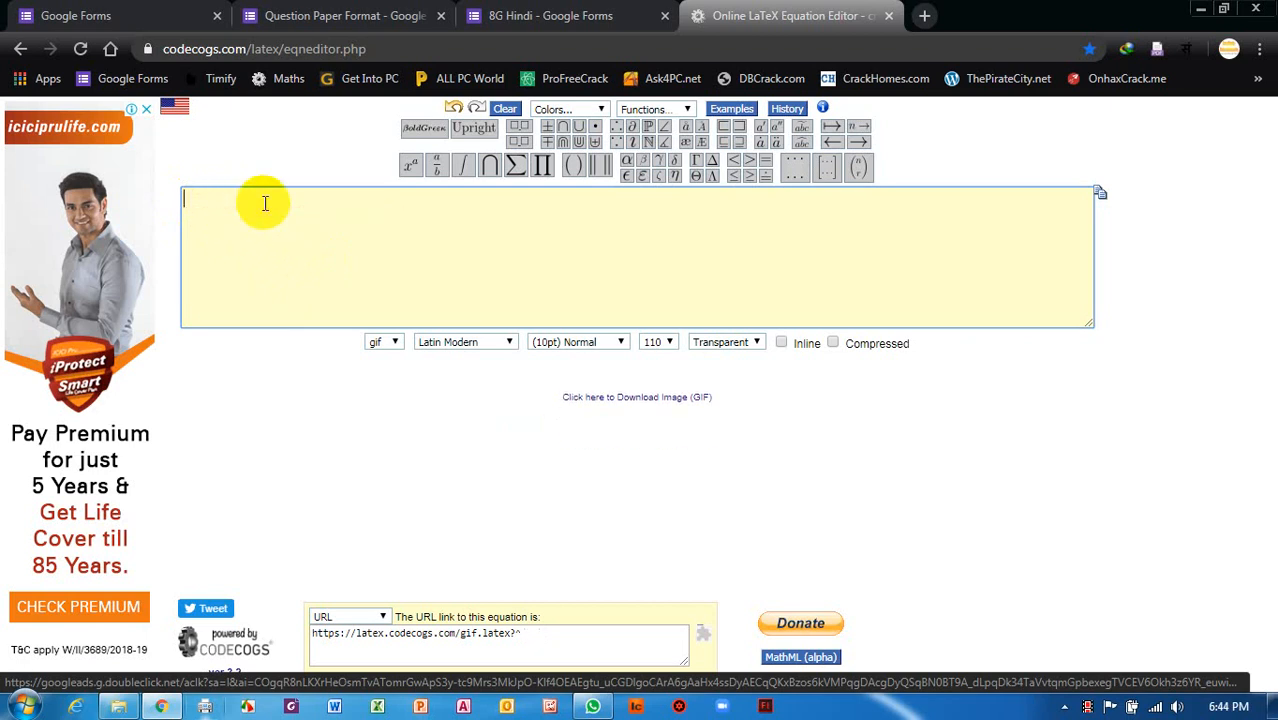
{"action": "mouse_move", "coordinate": [415, 165]}
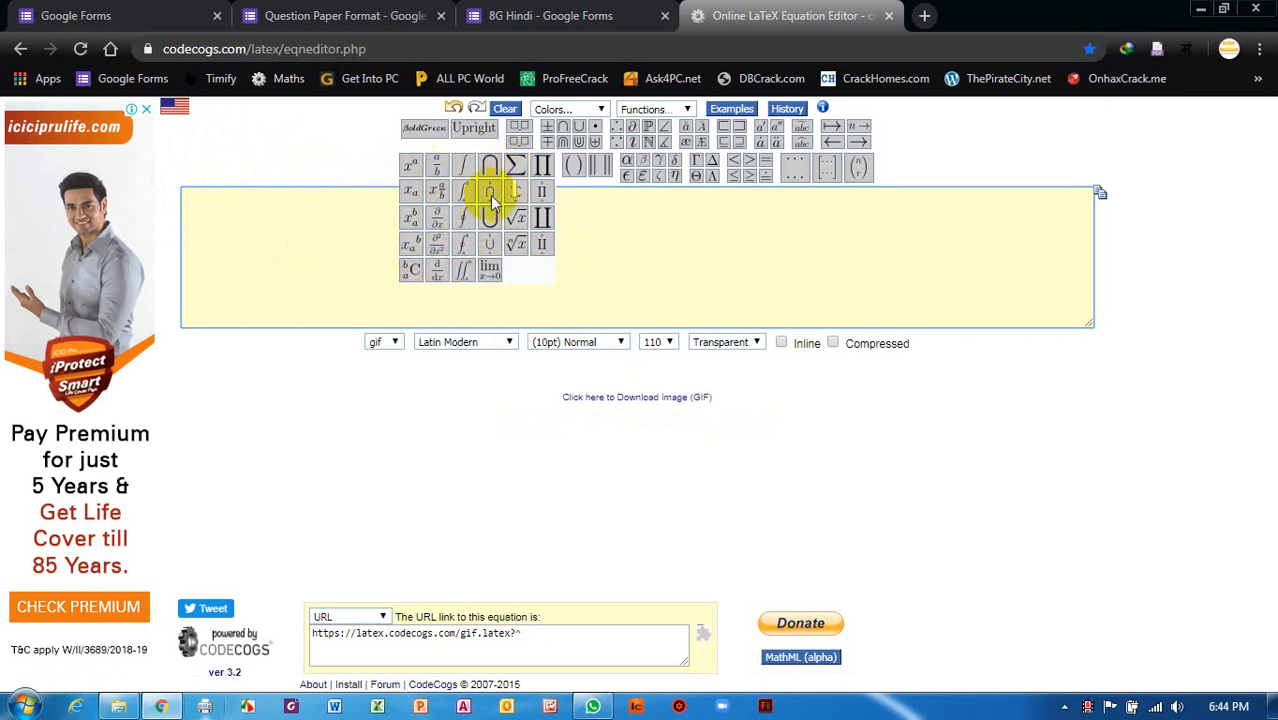
{"action": "left_click", "coordinate": [415, 165]}
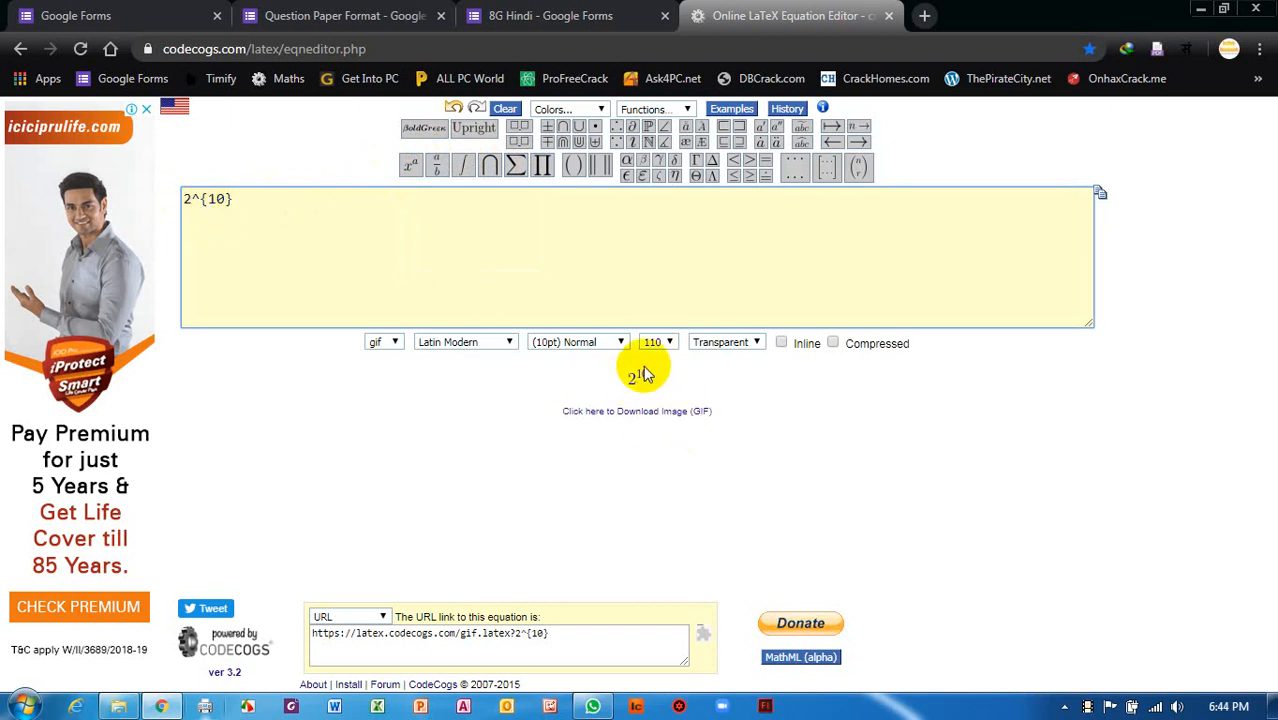
{"action": "left_click", "coordinate": [185, 196]}
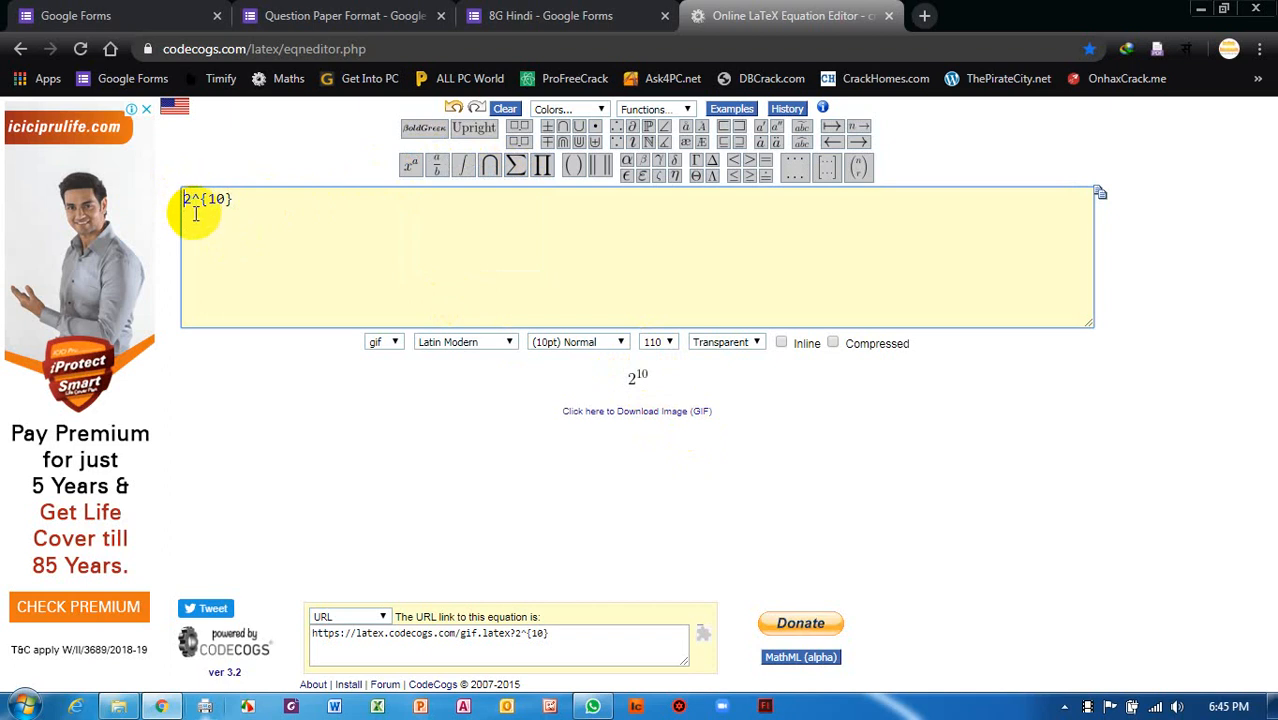
{"action": "key", "text": "Delete"}
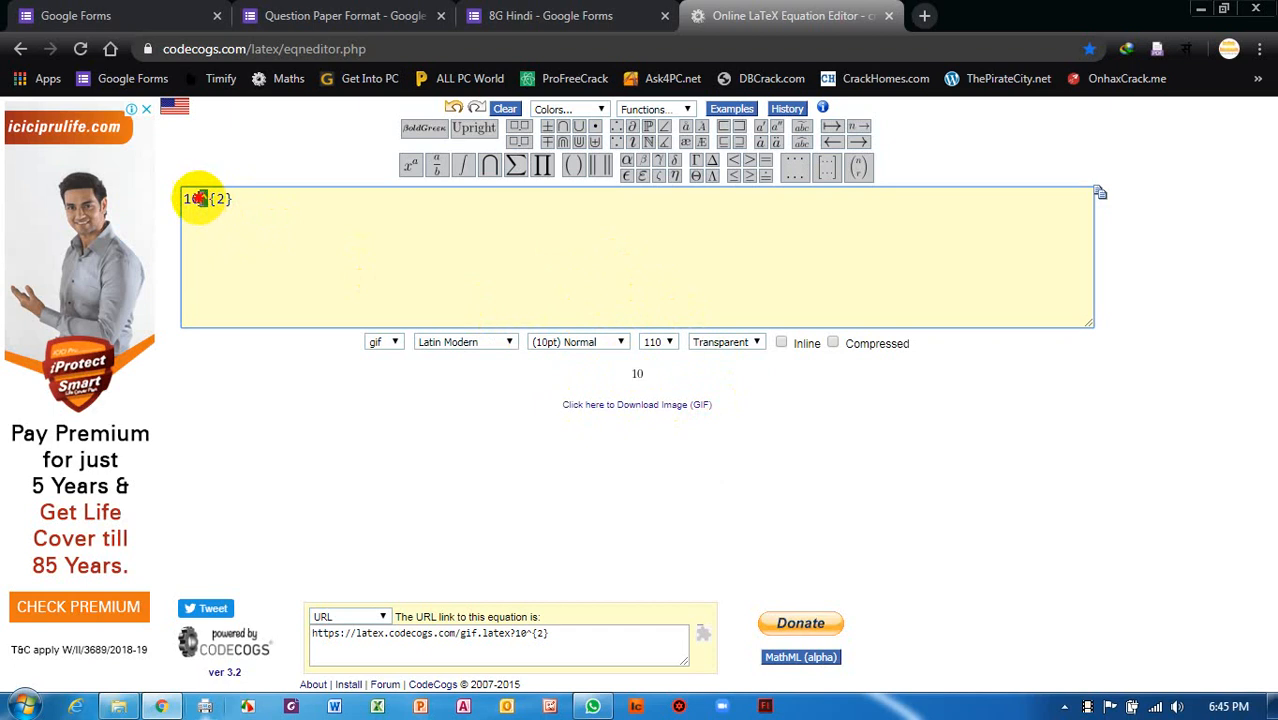
Retype the expression as plain 10^2 to preview 10², then erase it.
{"action": "left_click_drag", "start_coordinate": [228, 200], "coordinate": [137, 203]}
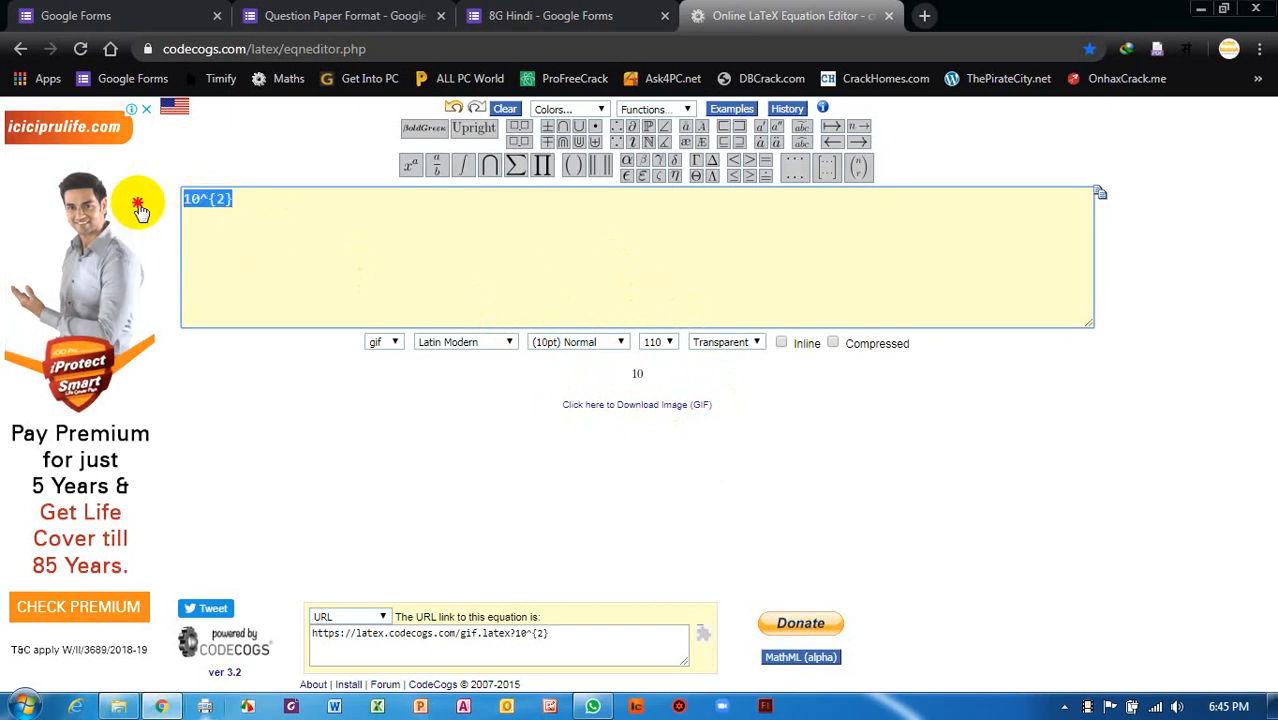
{"action": "type", "text": "1"}
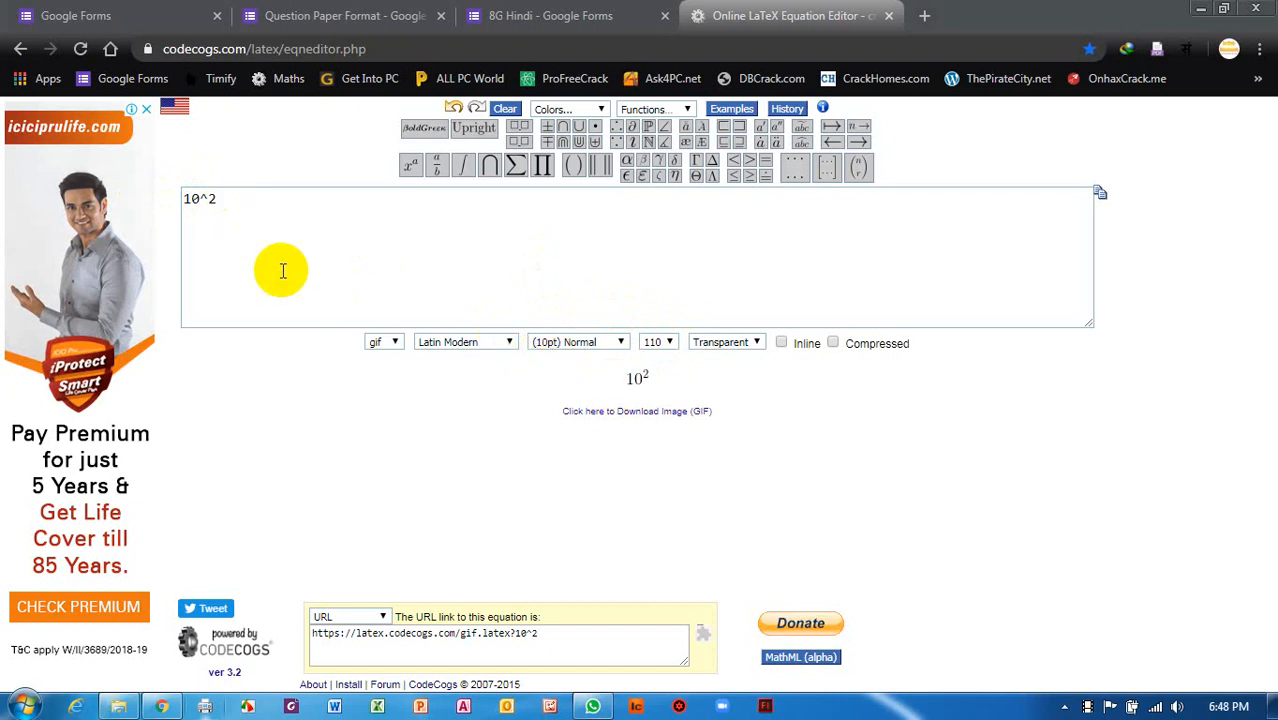
{"action": "left_click", "coordinate": [198, 199]}
{"action": "left_click", "coordinate": [214, 207]}
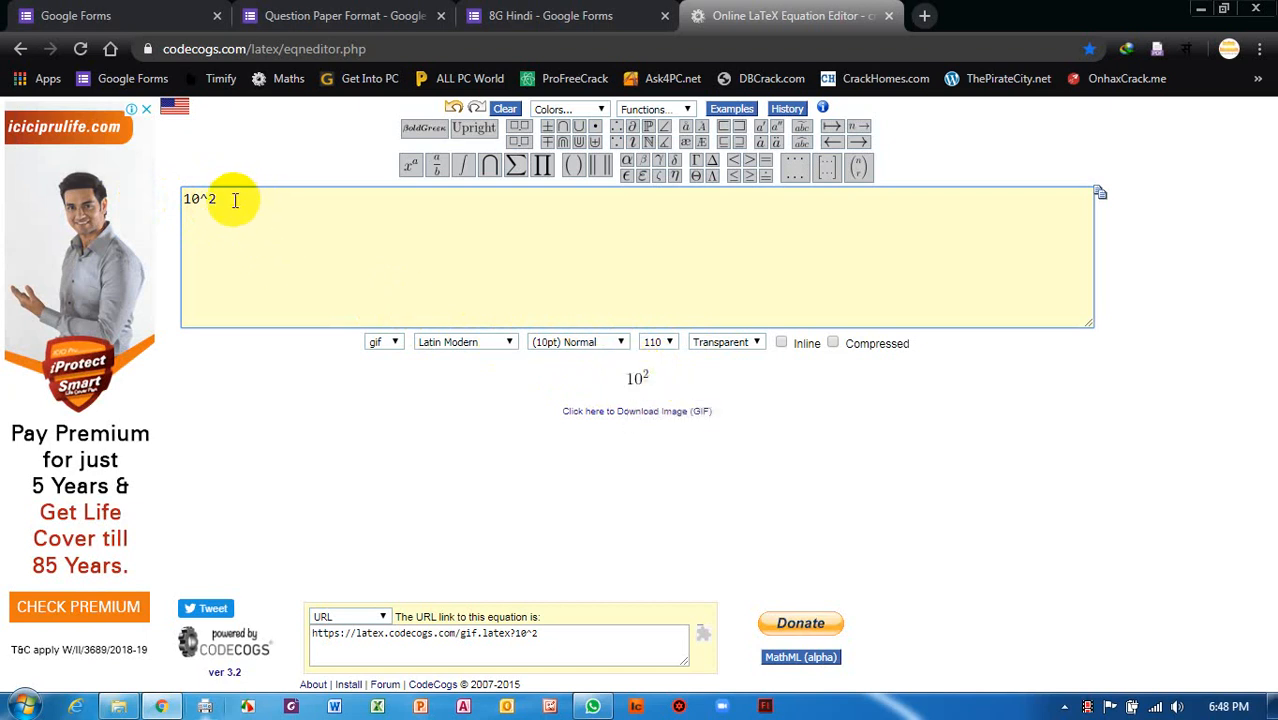
{"action": "key", "text": "BackSpace"}
{"action": "key", "text": "BackSpace"}
{"action": "key", "text": "BackSpace"}
{"action": "key", "text": "BackSpace"}
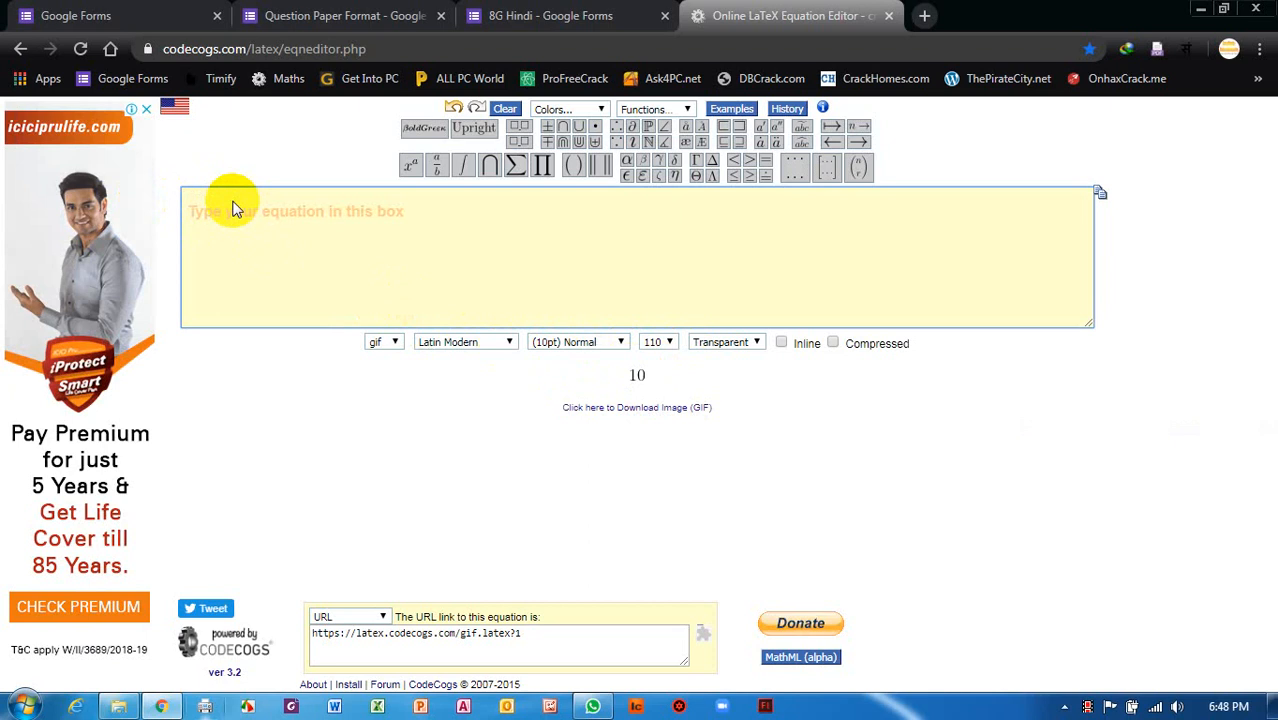
Insert a fraction template, fill it as \frac{3}{7}, then erase it from the equation box.
{"action": "mouse_move", "coordinate": [417, 178]}
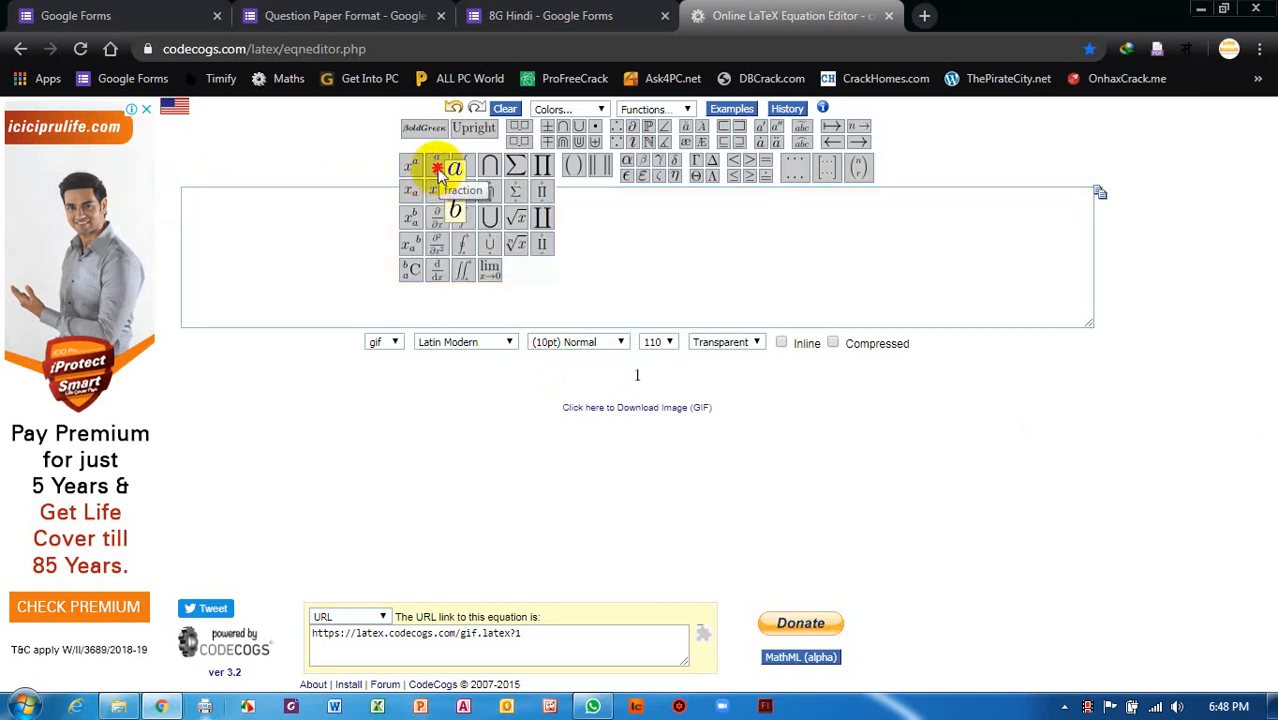
{"action": "left_click", "coordinate": [441, 178]}
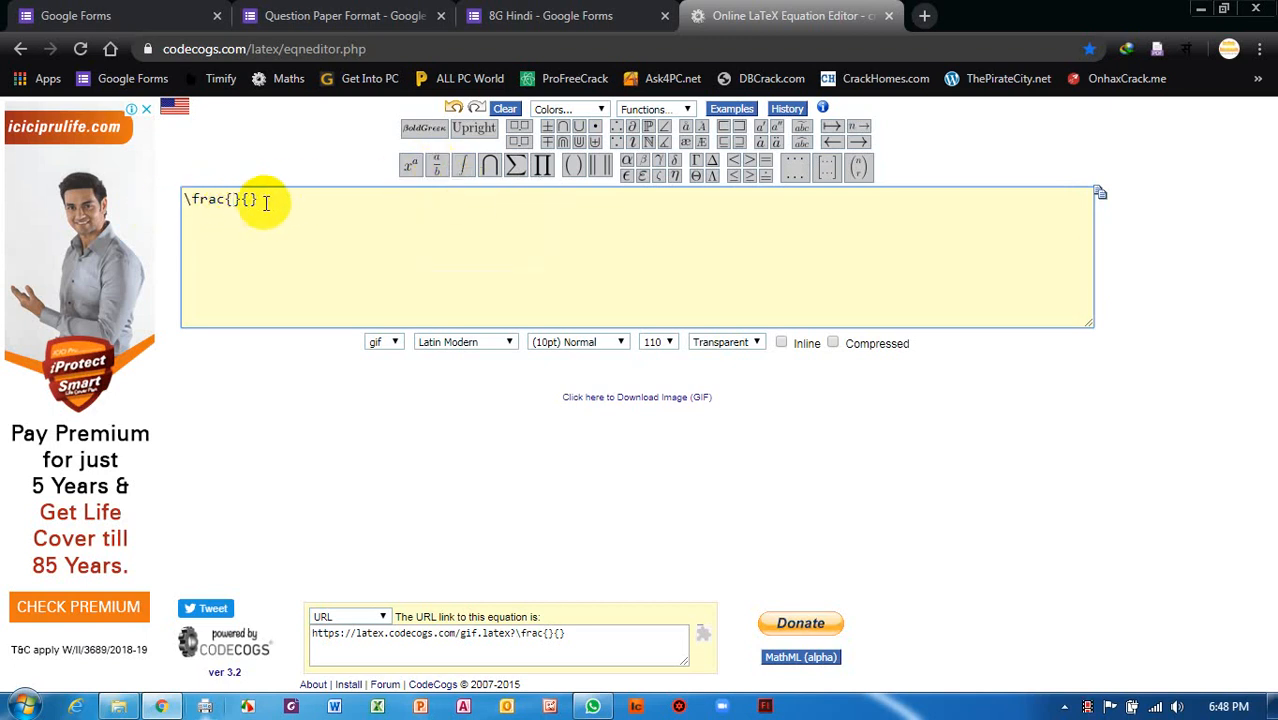
{"action": "left_click_drag", "start_coordinate": [265, 203], "coordinate": [188, 202]}
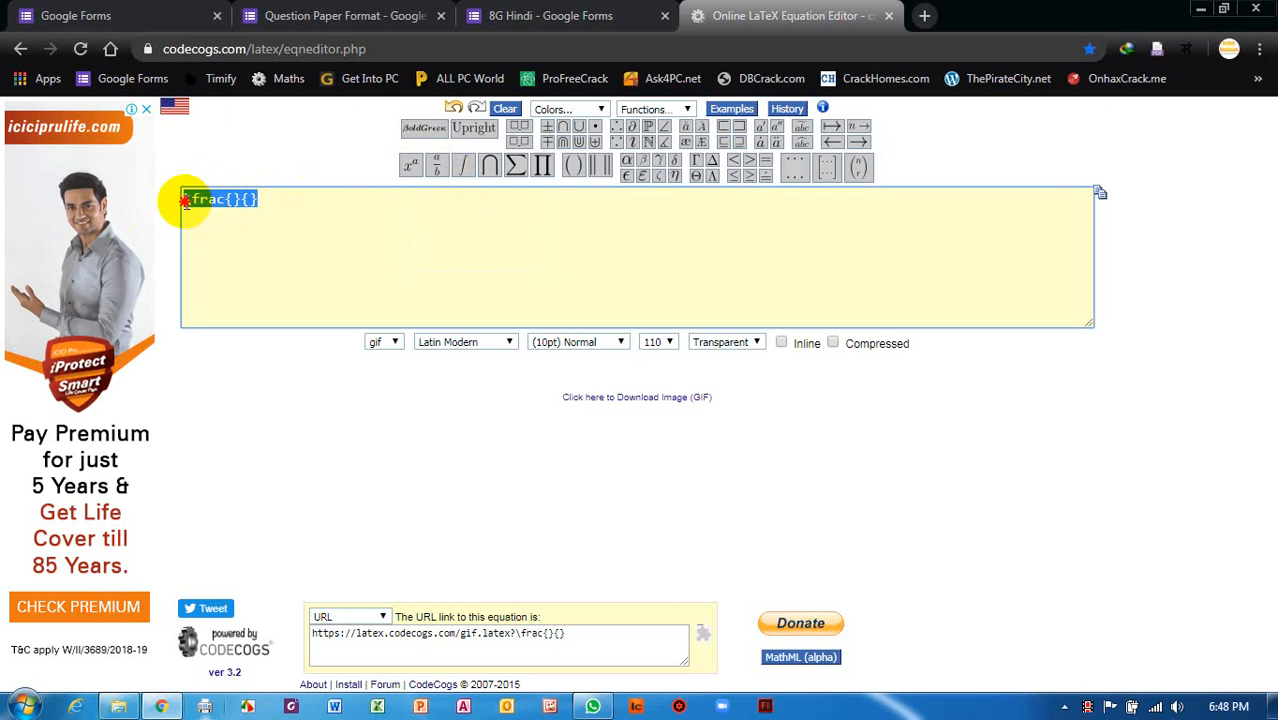
{"action": "left_click", "coordinate": [178, 201]}
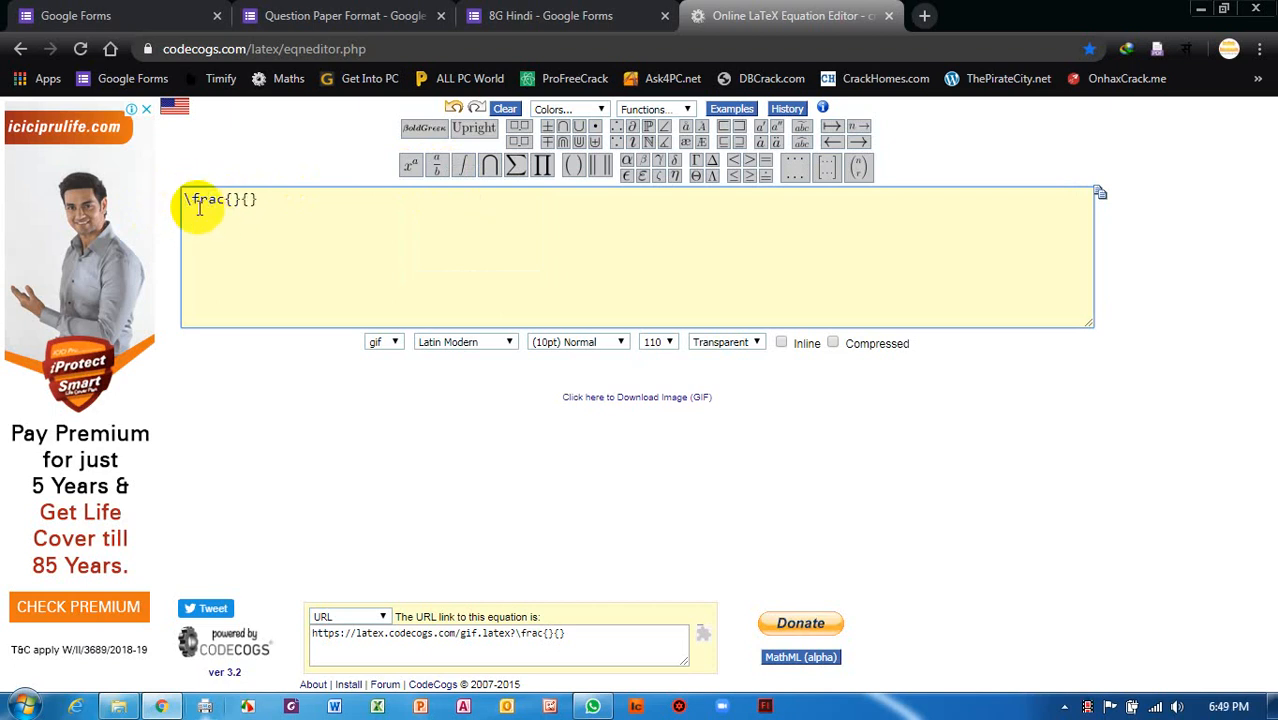
{"action": "left_click", "coordinate": [208, 203]}
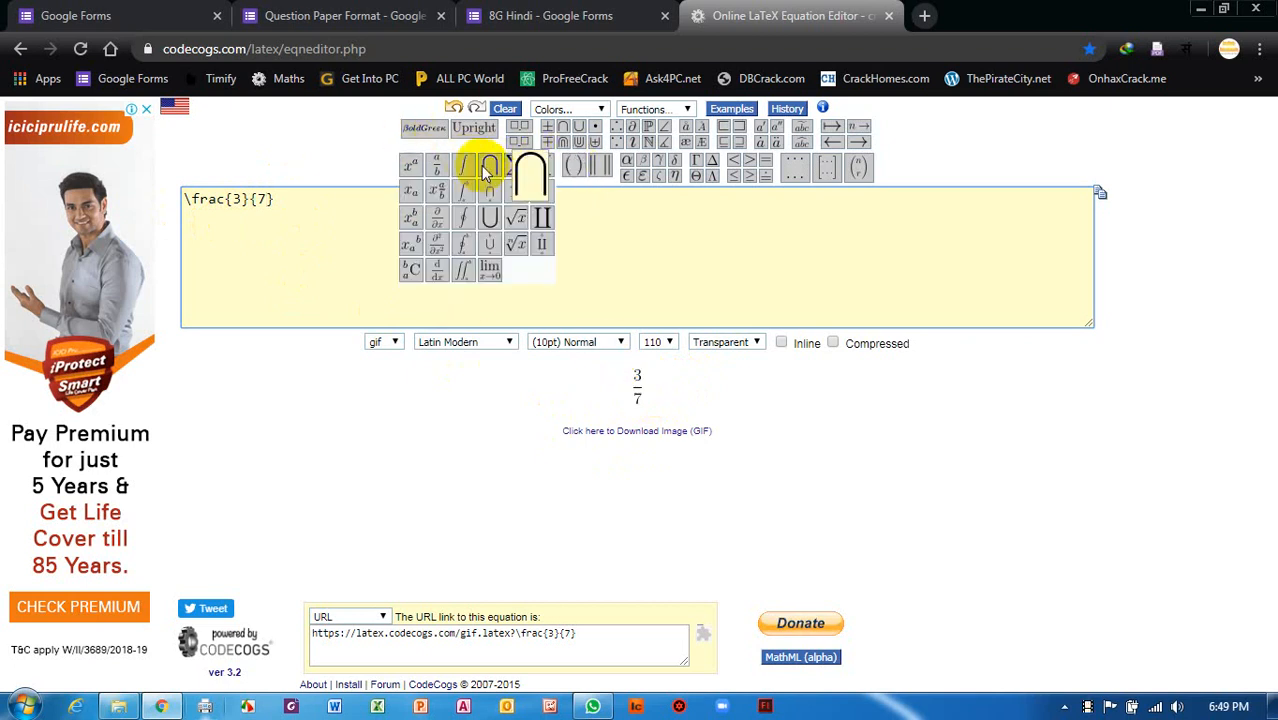
{"action": "mouse_move", "coordinate": [432, 172]}
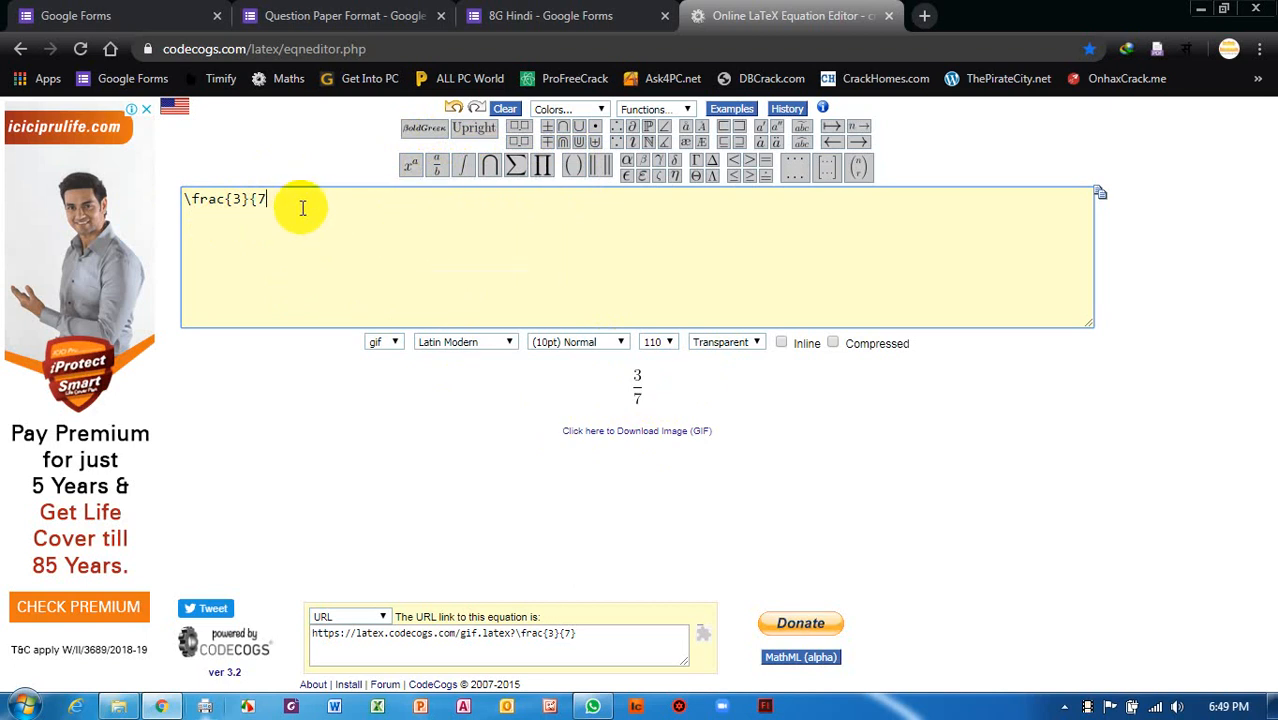
{"action": "key", "text": "BackSpace"}
{"action": "key", "text": "BackSpace"}
{"action": "key", "text": "BackSpace"}
{"action": "key", "text": "BackSpace"}
{"action": "key", "text": "BackSpace"}
{"action": "key", "text": "BackSpace"}
{"action": "key", "text": "BackSpace"}
{"action": "key", "text": "BackSpace"}
{"action": "key", "text": "BackSpace"}
{"action": "key", "text": "BackSpace"}
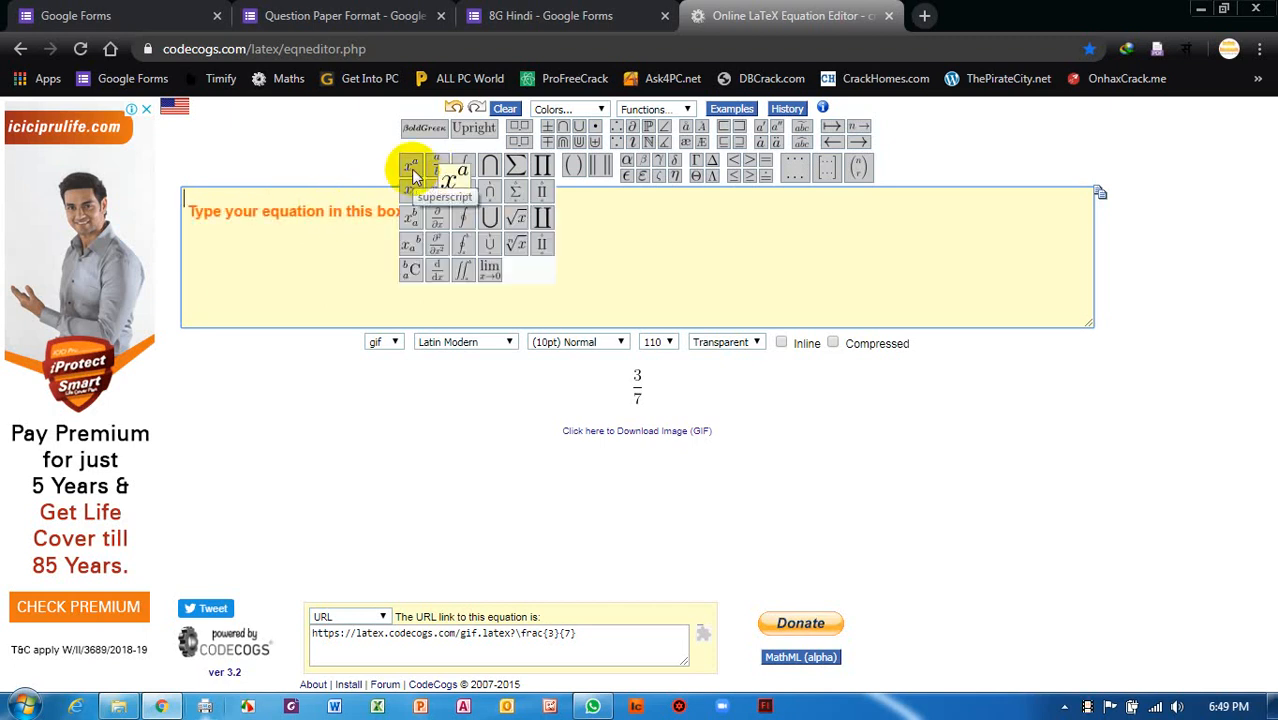
Build 5_{7}^{3} from the subscript-superscript template, filling in 7 and 3, then empty the box.
{"action": "left_click", "coordinate": [412, 221]}
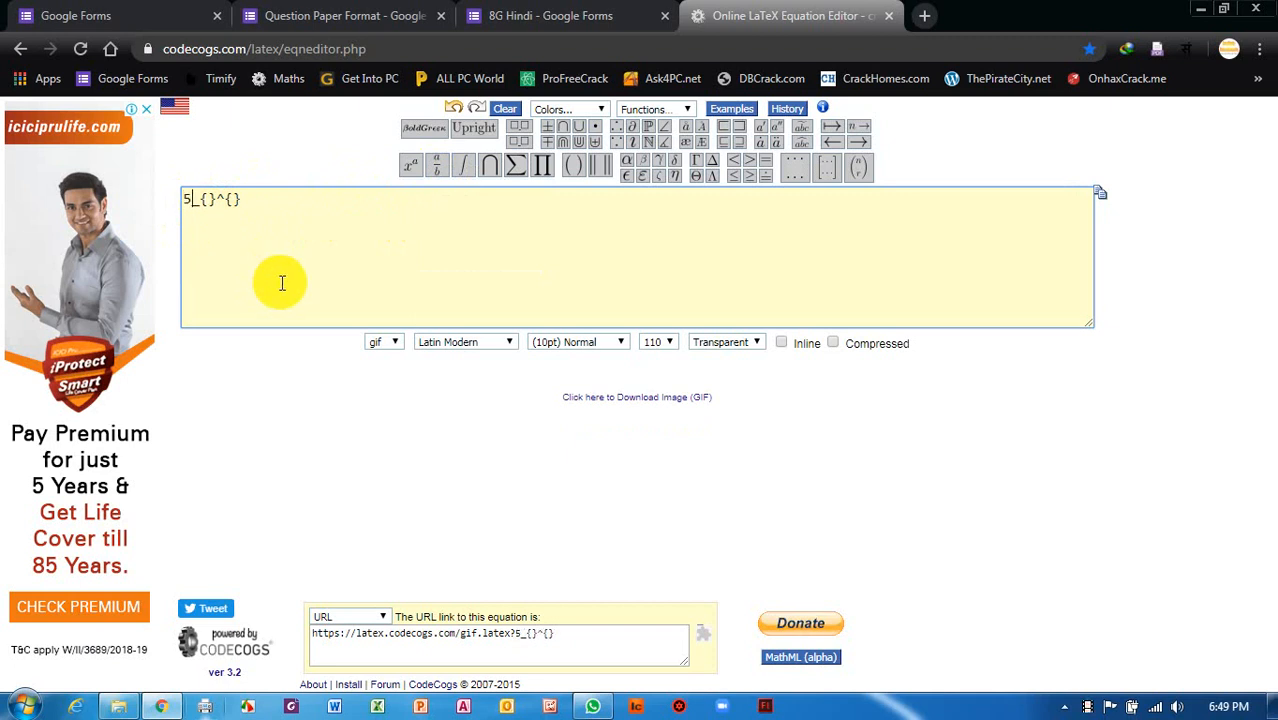
{"action": "left_click", "coordinate": [208, 201]}
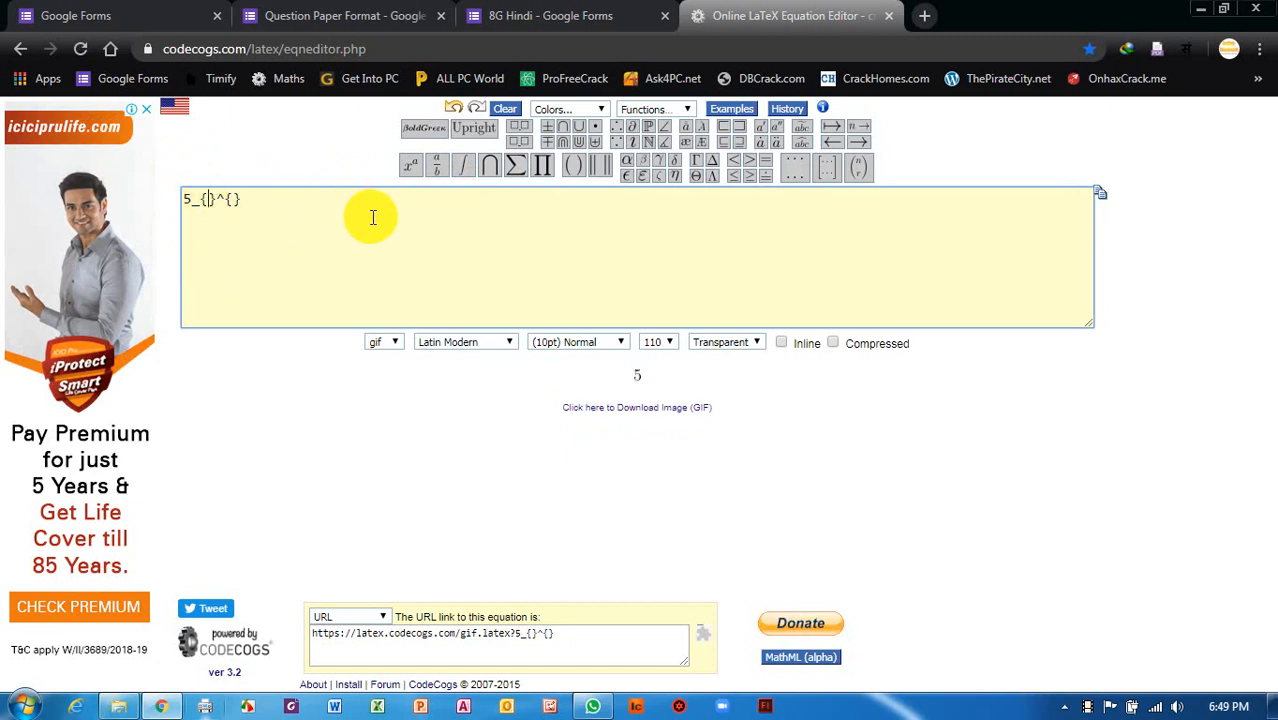
{"action": "left_click", "coordinate": [243, 200]}
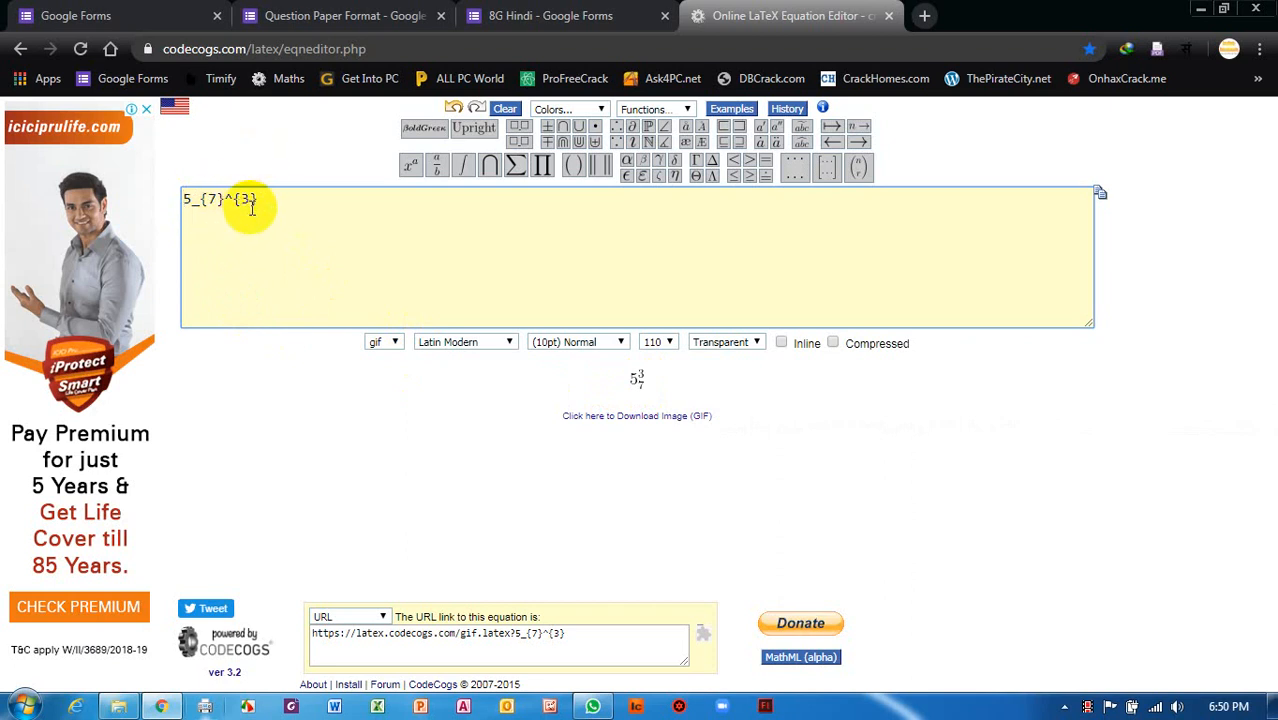
{"action": "mouse_move", "coordinate": [420, 167]}
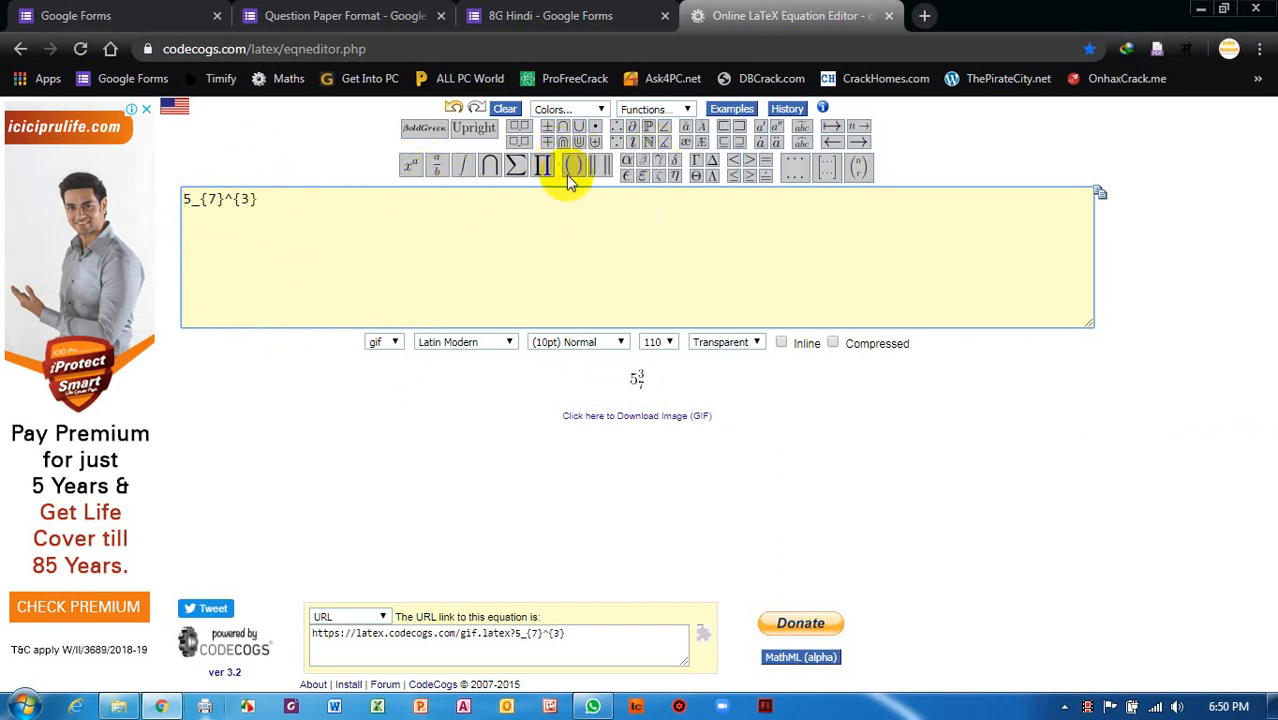
{"action": "mouse_move", "coordinate": [517, 166]}
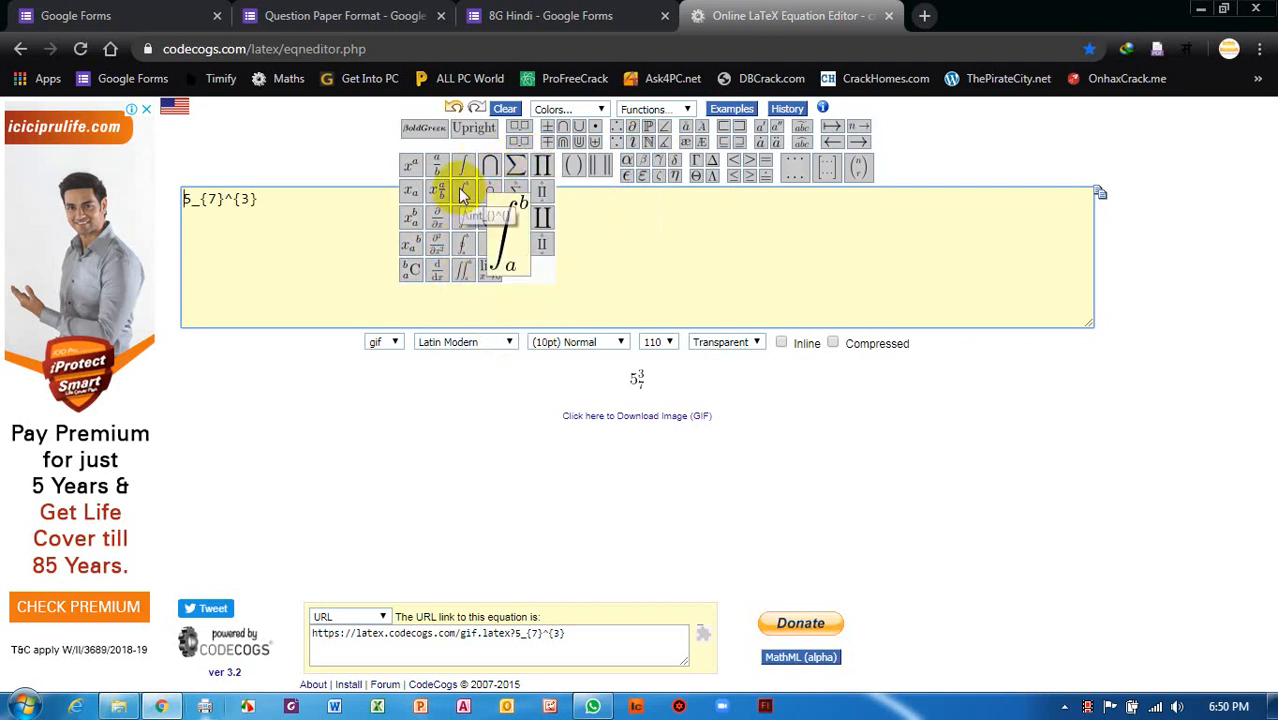
{"action": "left_click", "coordinate": [307, 213]}
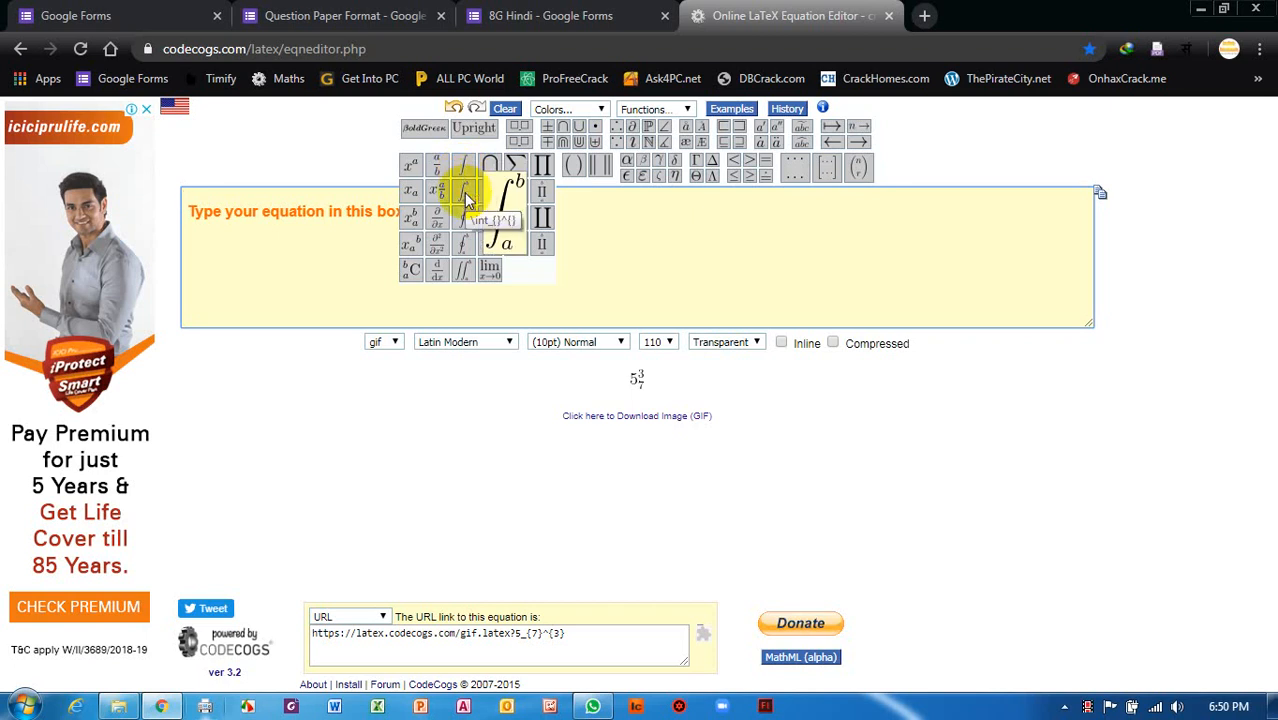
Insert a definite integral with limits 5 and 2, then select all and delete it.
{"action": "left_click", "coordinate": [464, 192]}
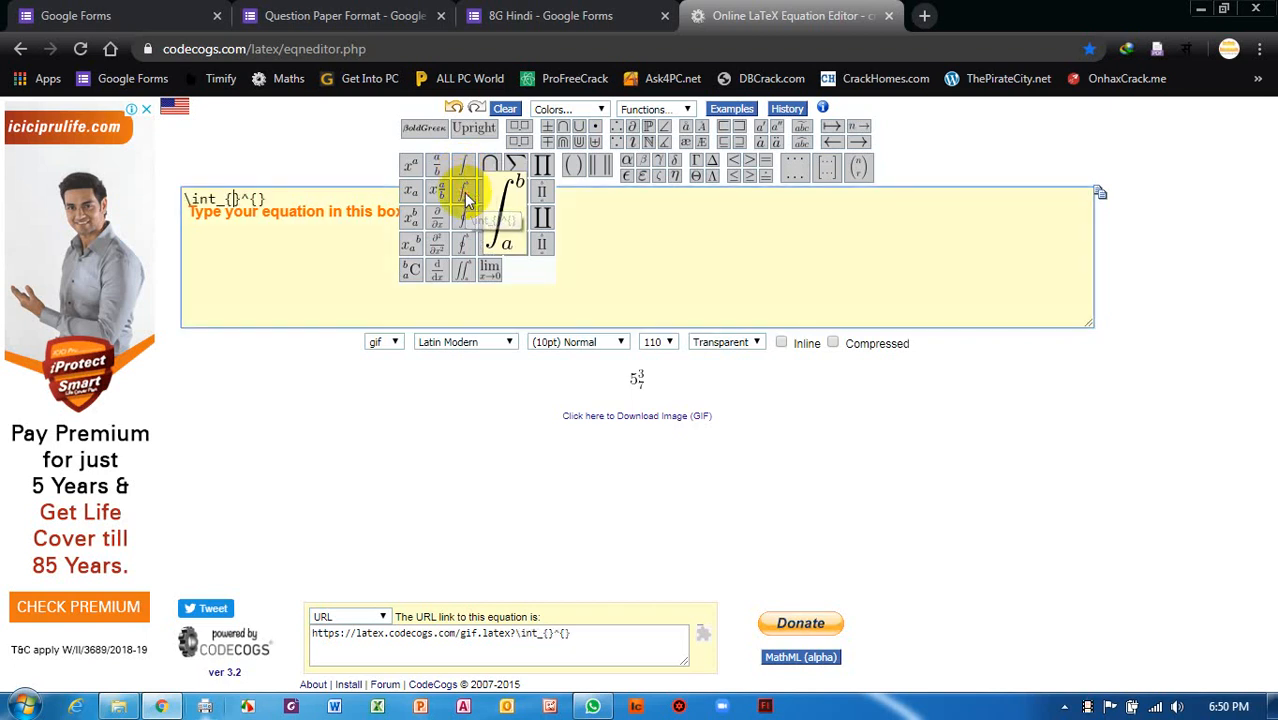
{"action": "left_click", "coordinate": [232, 207]}
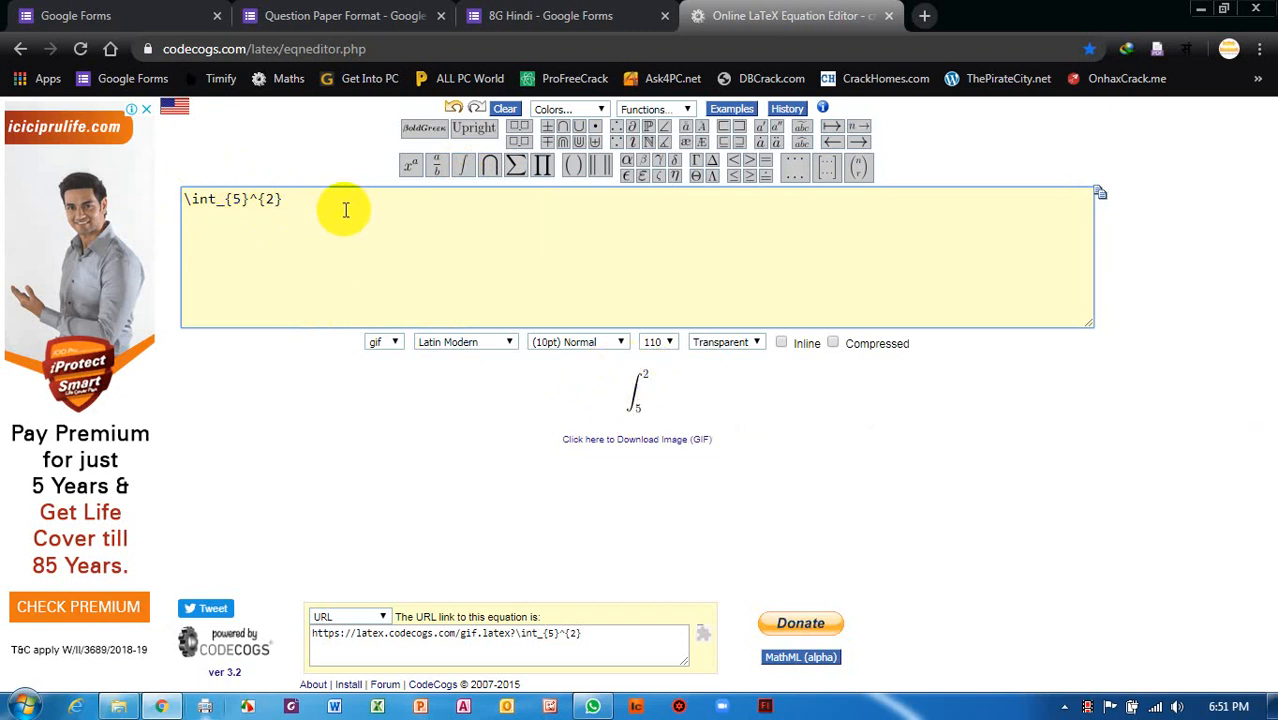
{"action": "key", "text": "ctrl+a"}
{"action": "key", "text": "BackSpace"}
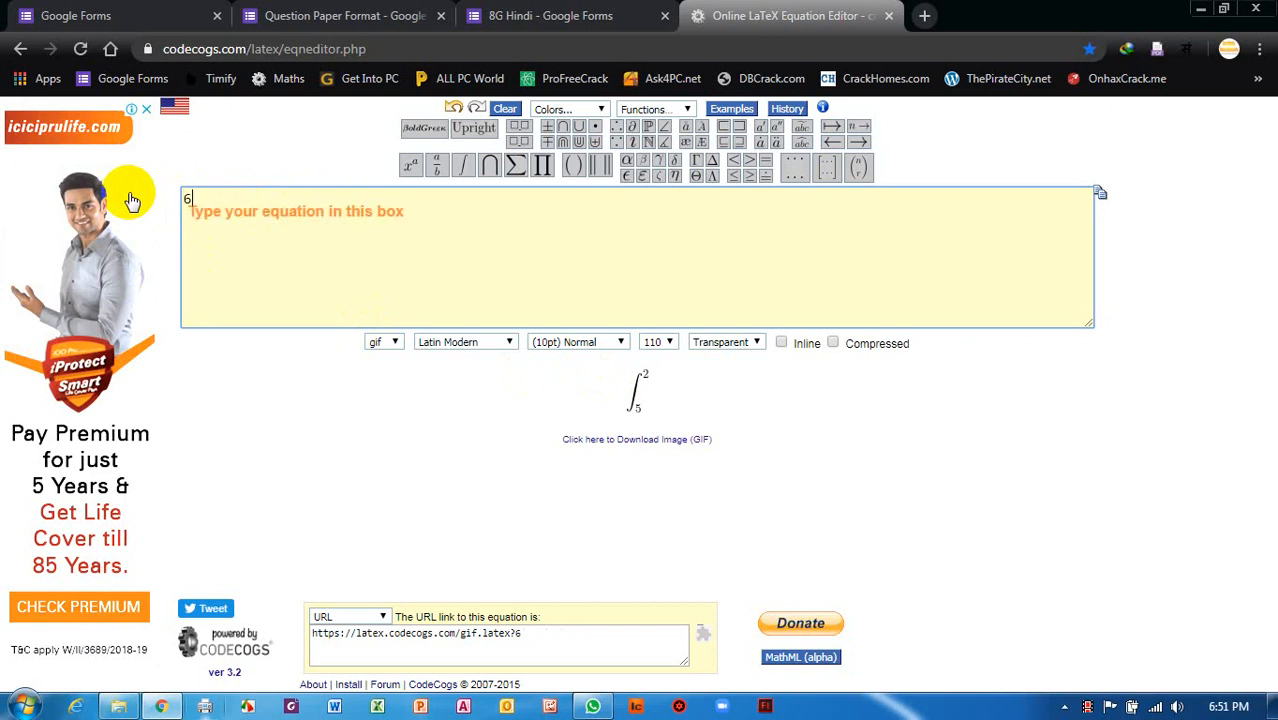
Enter 5^2\ is\ equal\ to\ ?, using backslashes so spaces render between words.
{"action": "type", "text": "62"}
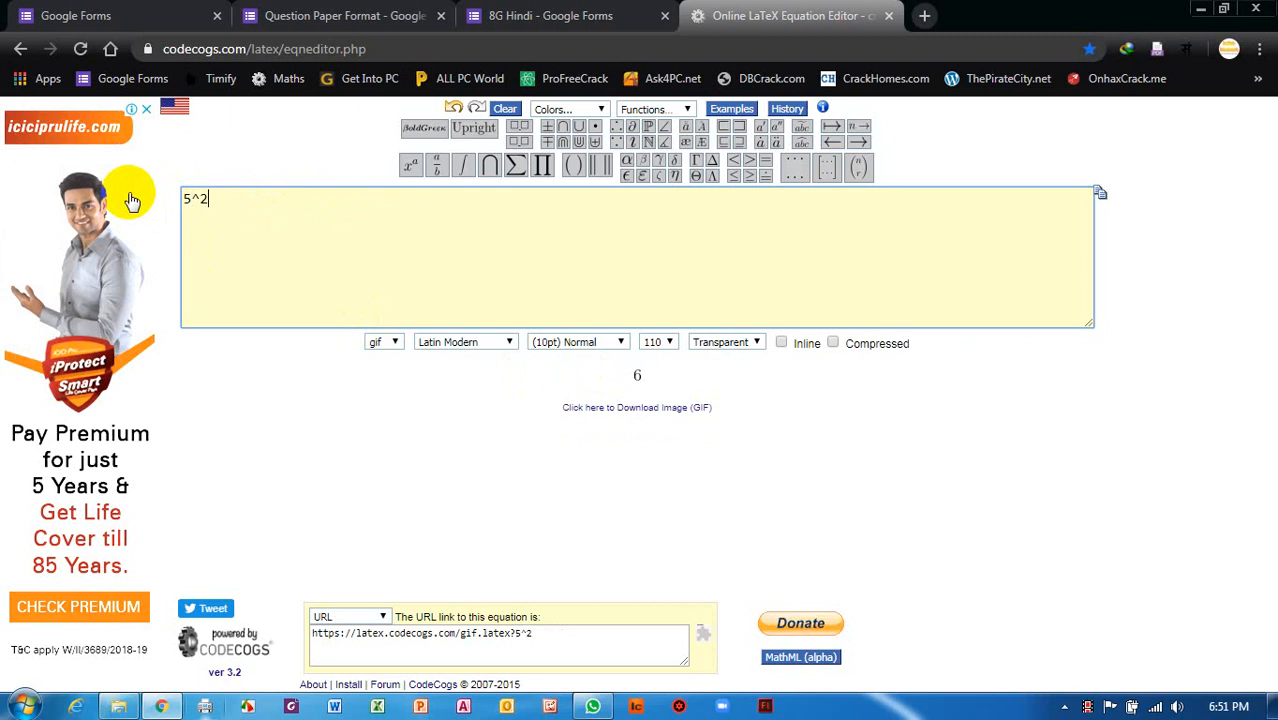
{"action": "type", "text": "is equa"}
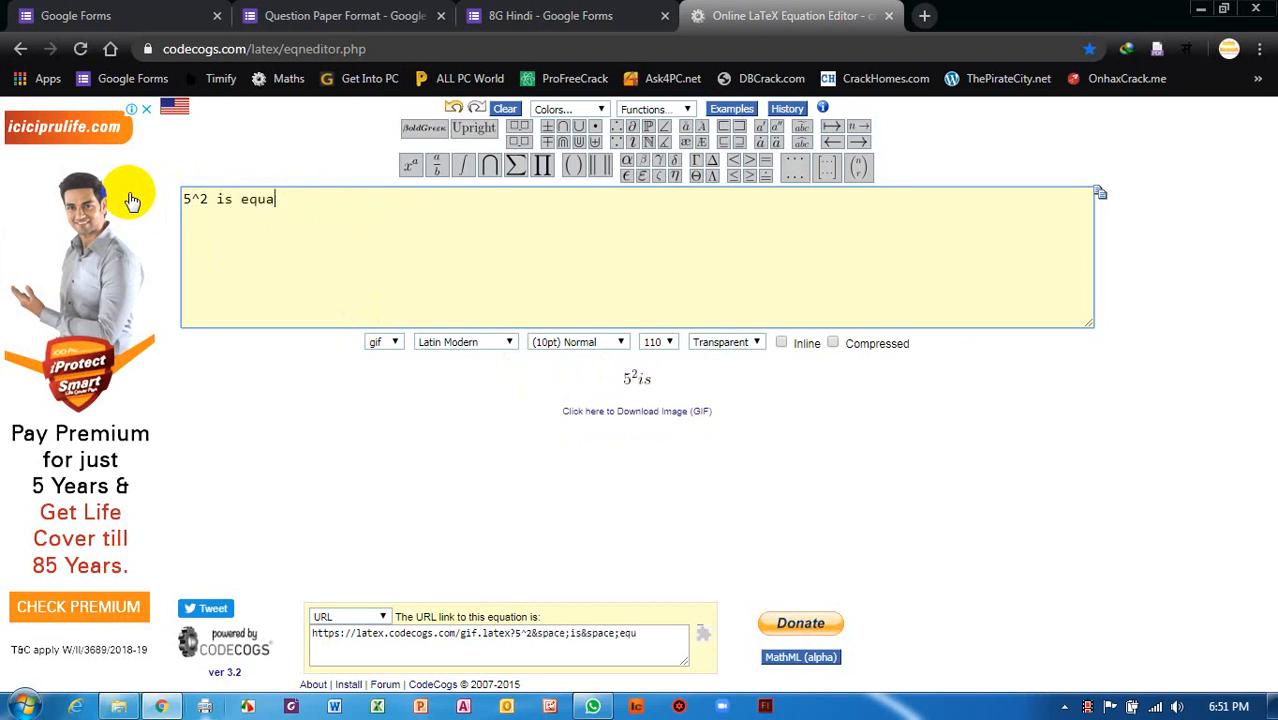
{"action": "type", "text": "l to ?"}
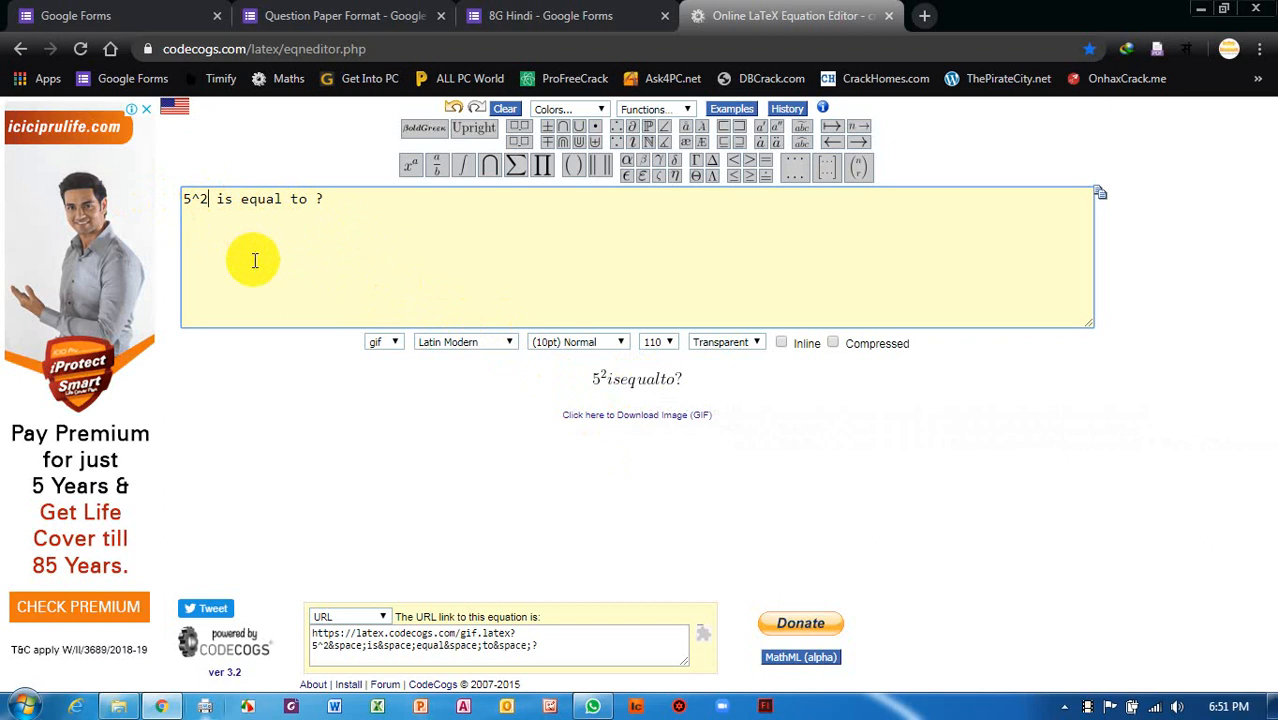
{"action": "type", "text": "\\"}
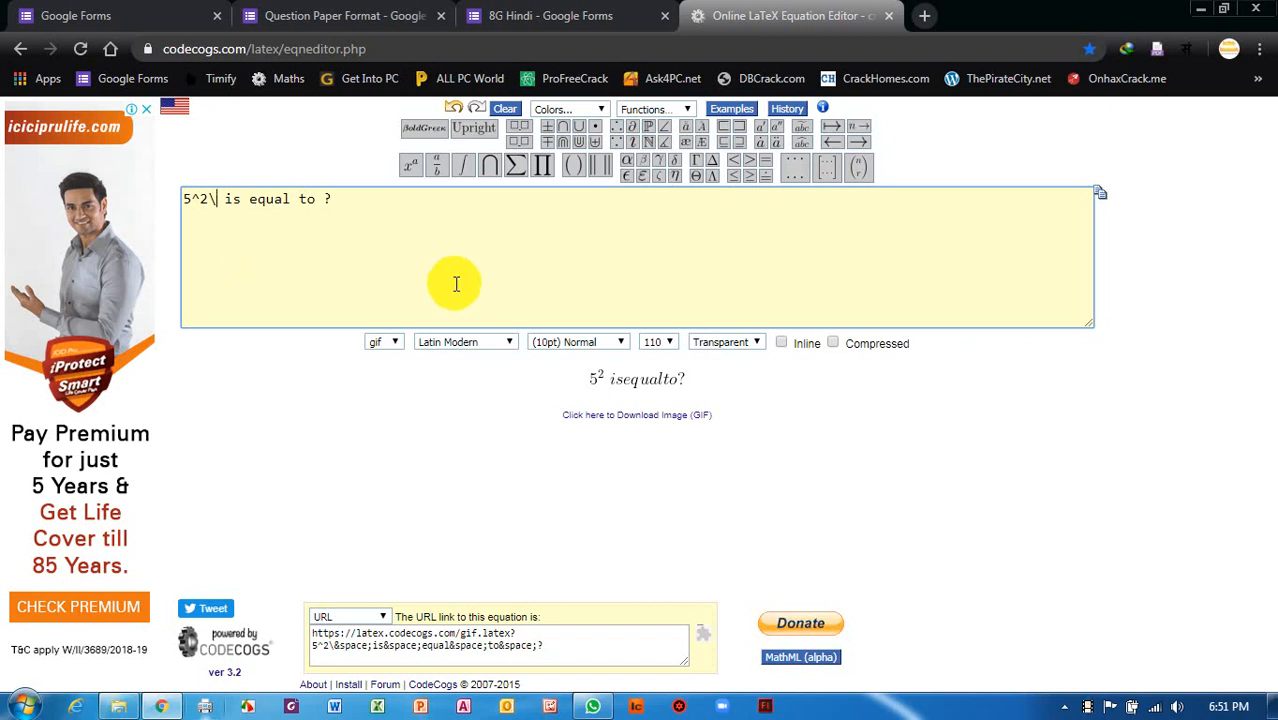
{"action": "left_click", "coordinate": [242, 200]}
{"action": "type", "text": "\\"}
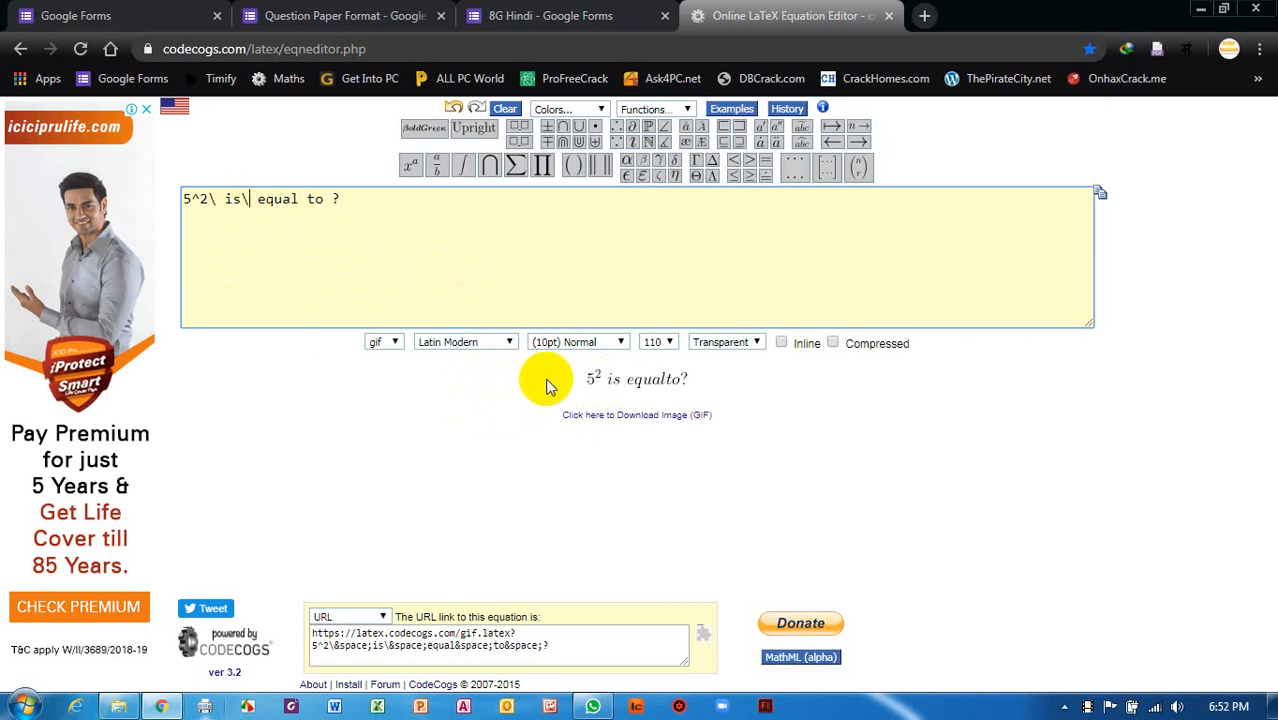
{"action": "left_click", "coordinate": [303, 206]}
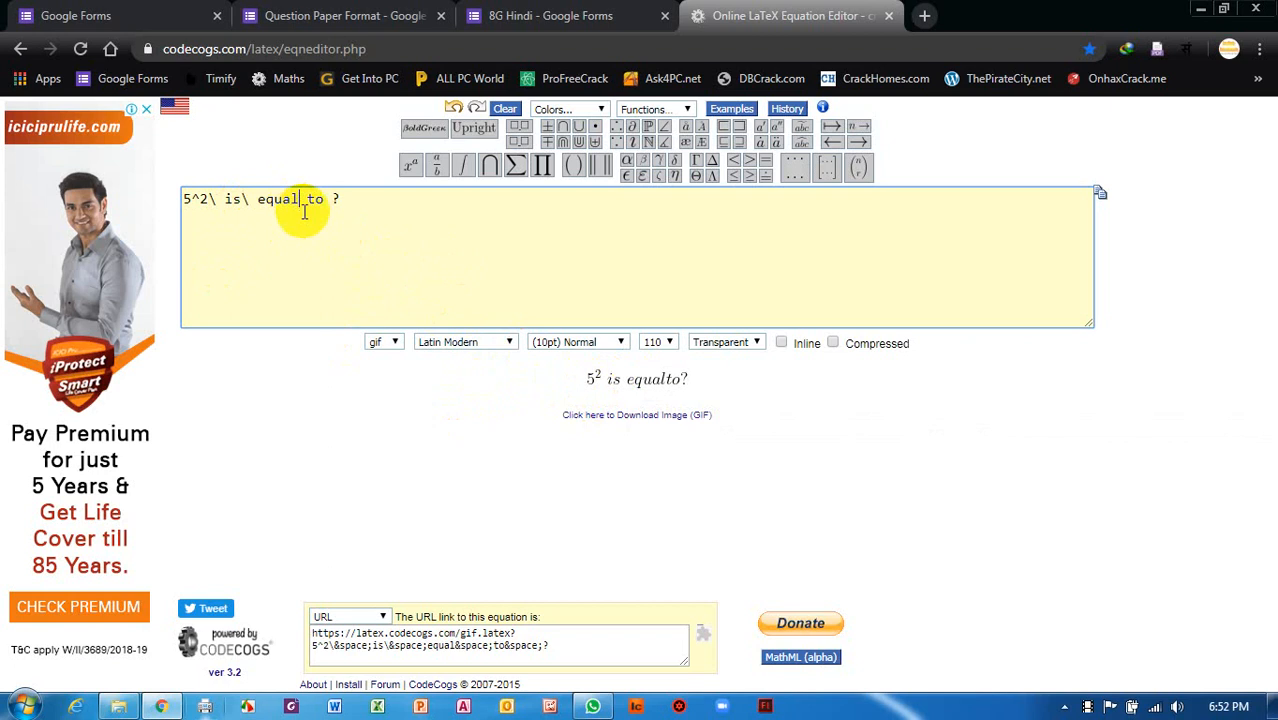
{"action": "type", "text": "\\"}
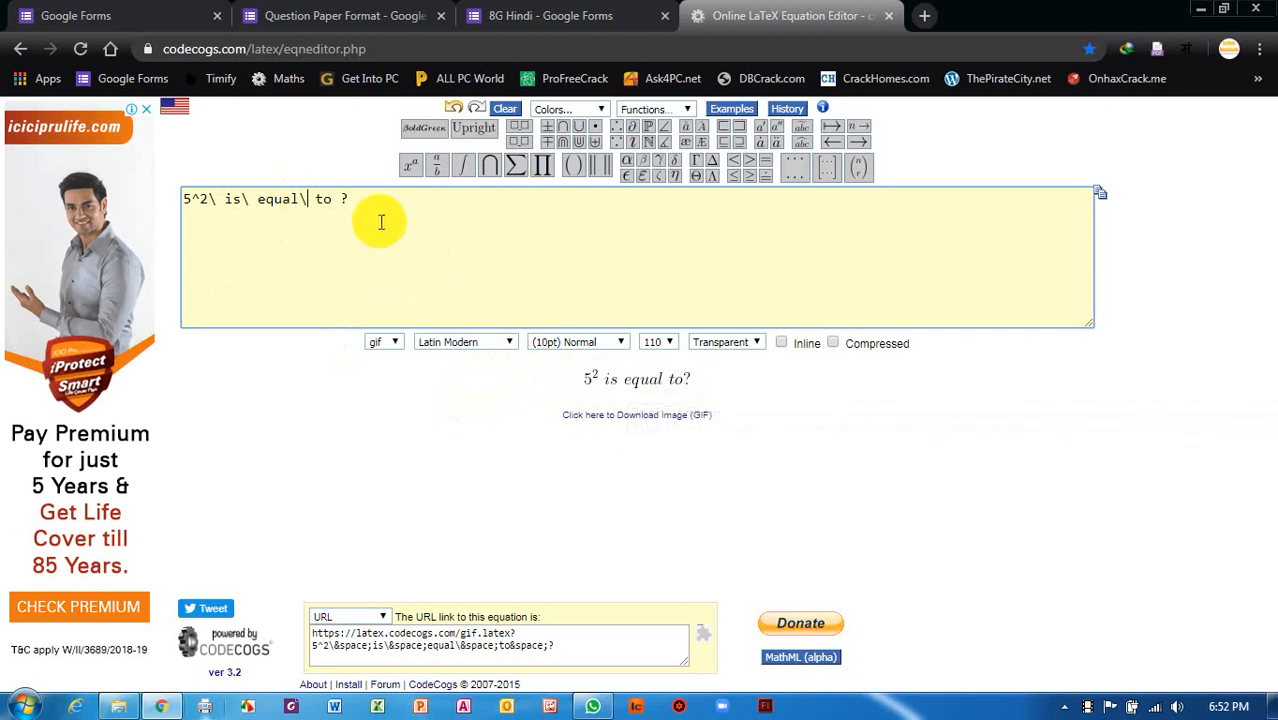
{"action": "left_click", "coordinate": [332, 199]}
{"action": "type", "text": "\\"}
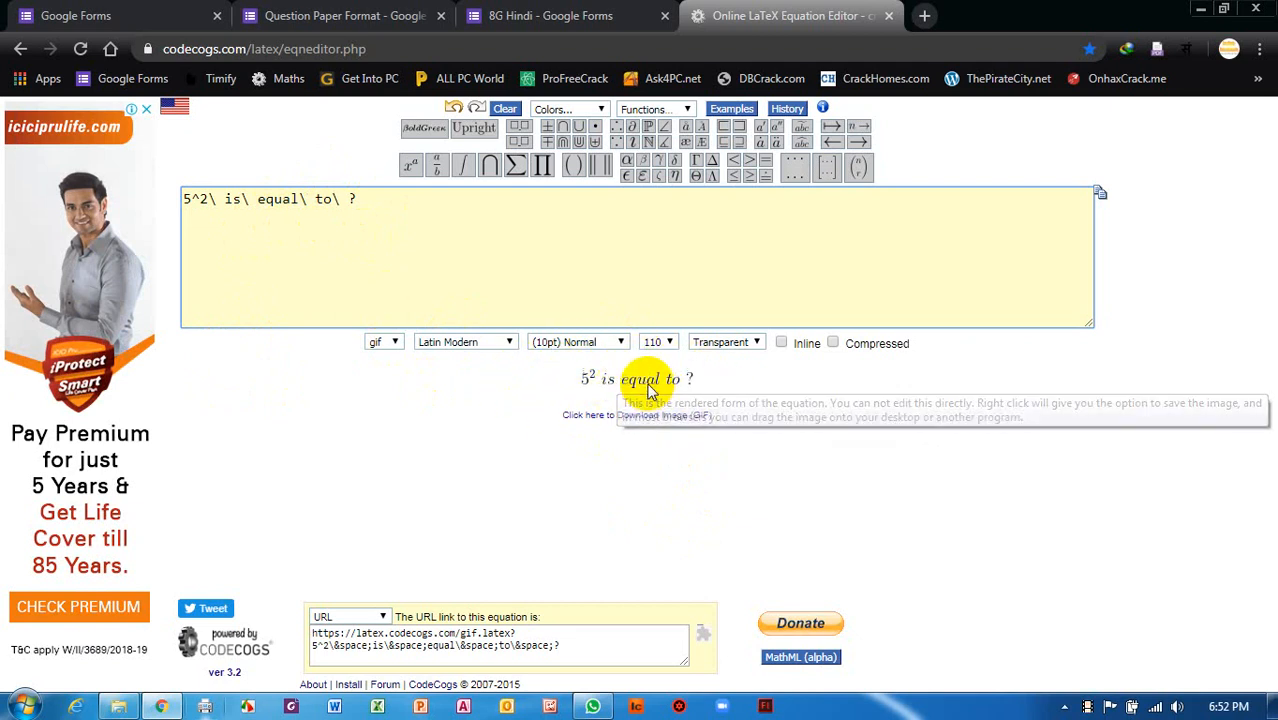
Try the HTML embed output format, then switch the output back to URL link.
{"action": "left_click", "coordinate": [385, 620]}
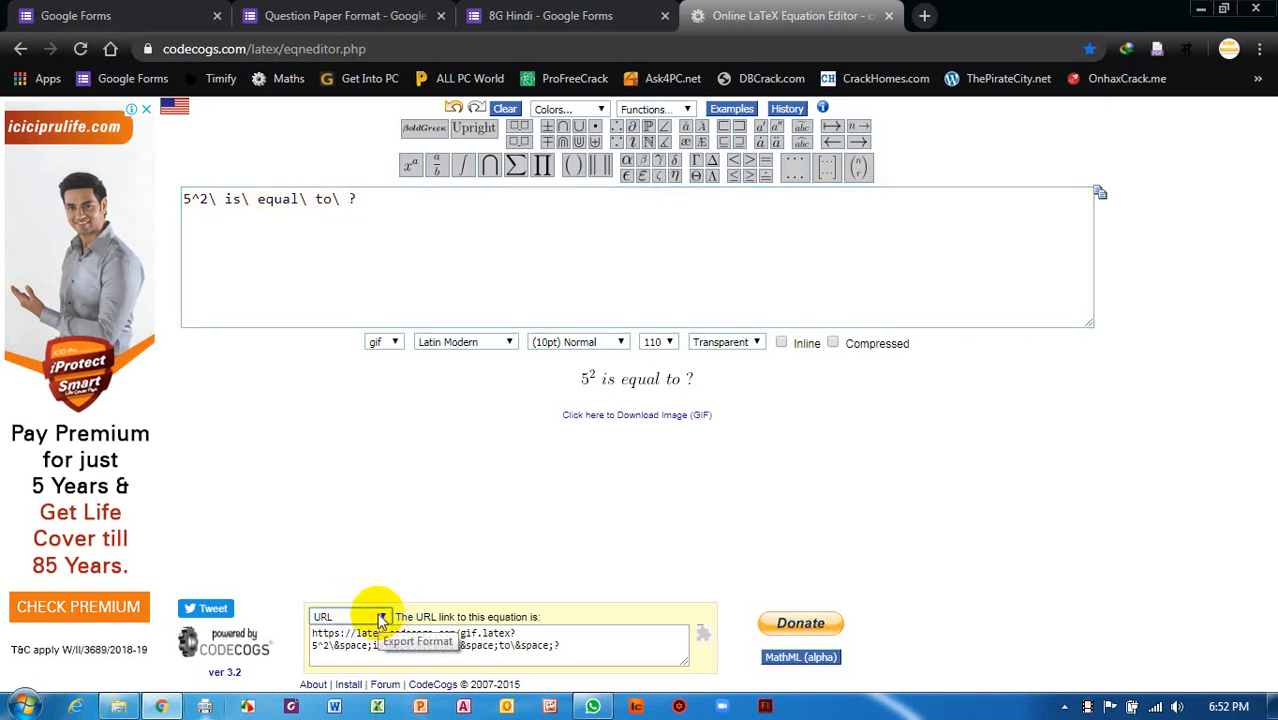
{"action": "left_click", "coordinate": [382, 617]}
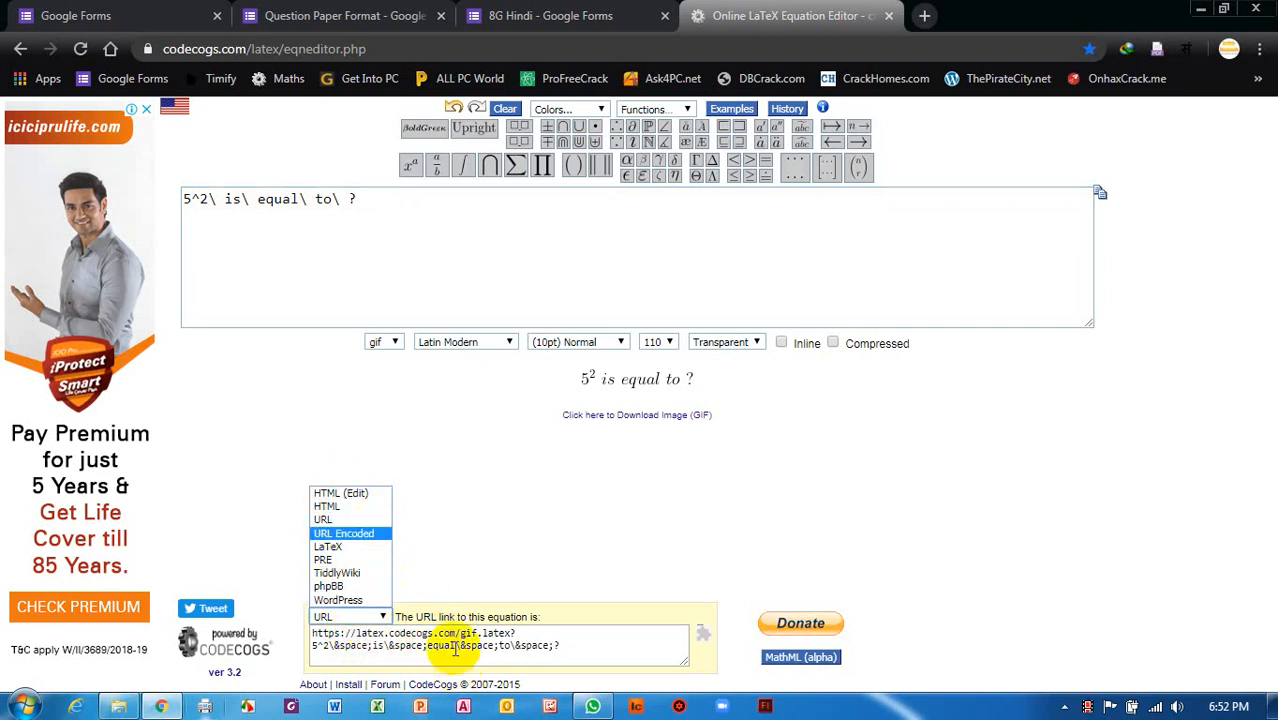
{"action": "left_click", "coordinate": [338, 493]}
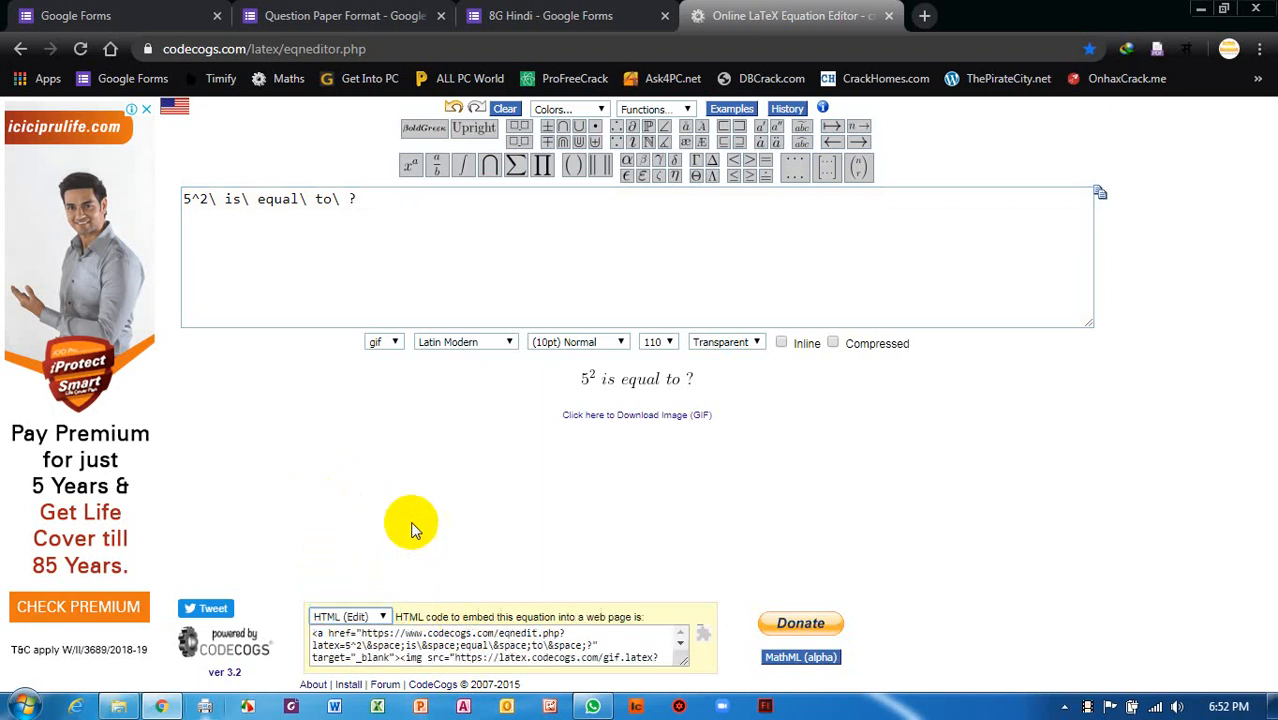
{"action": "left_click", "coordinate": [370, 616]}
{"action": "left_click", "coordinate": [345, 519]}
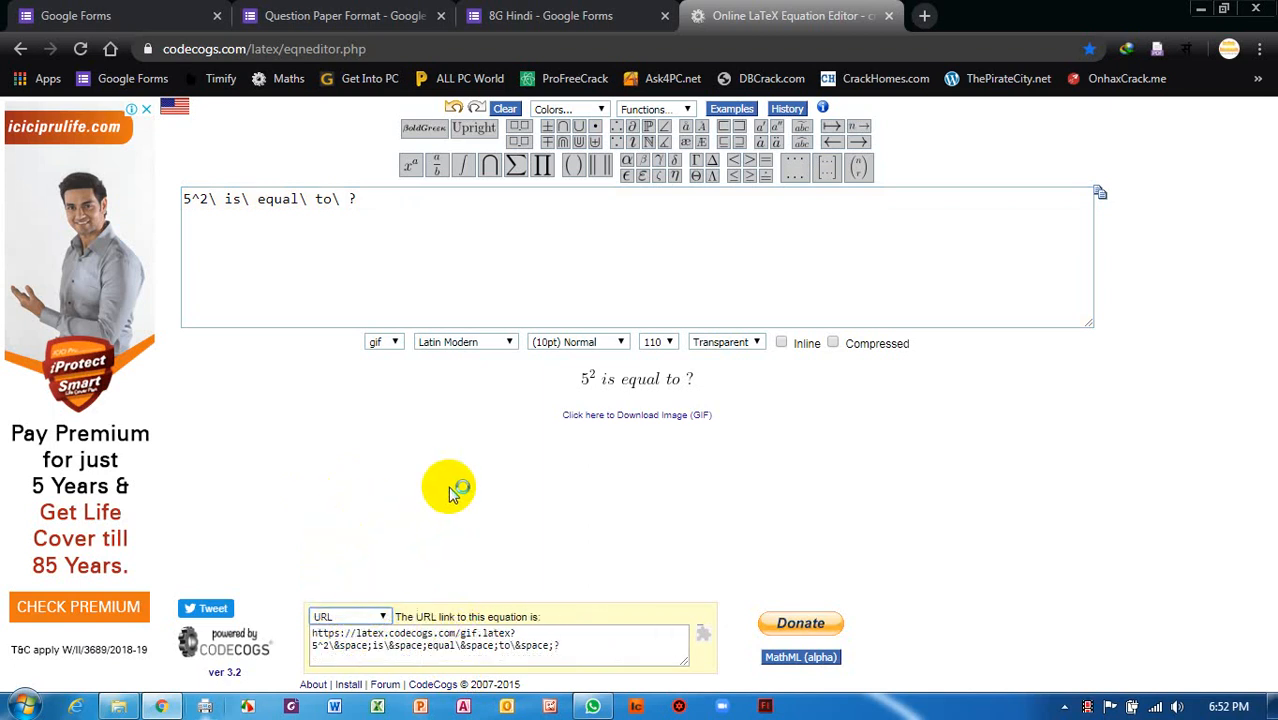
Copy the full image URL link of the 5² is equal to ? equation.
{"action": "left_click", "coordinate": [455, 645]}
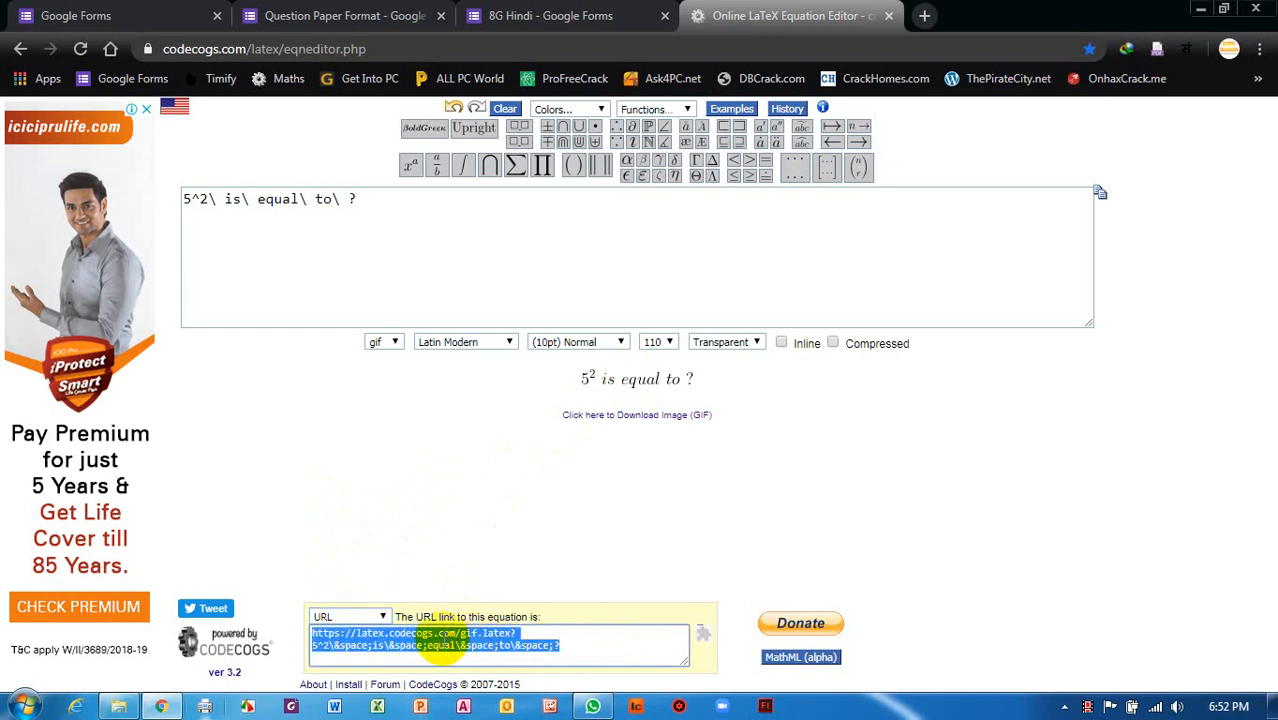
{"action": "right_click", "coordinate": [447, 648]}
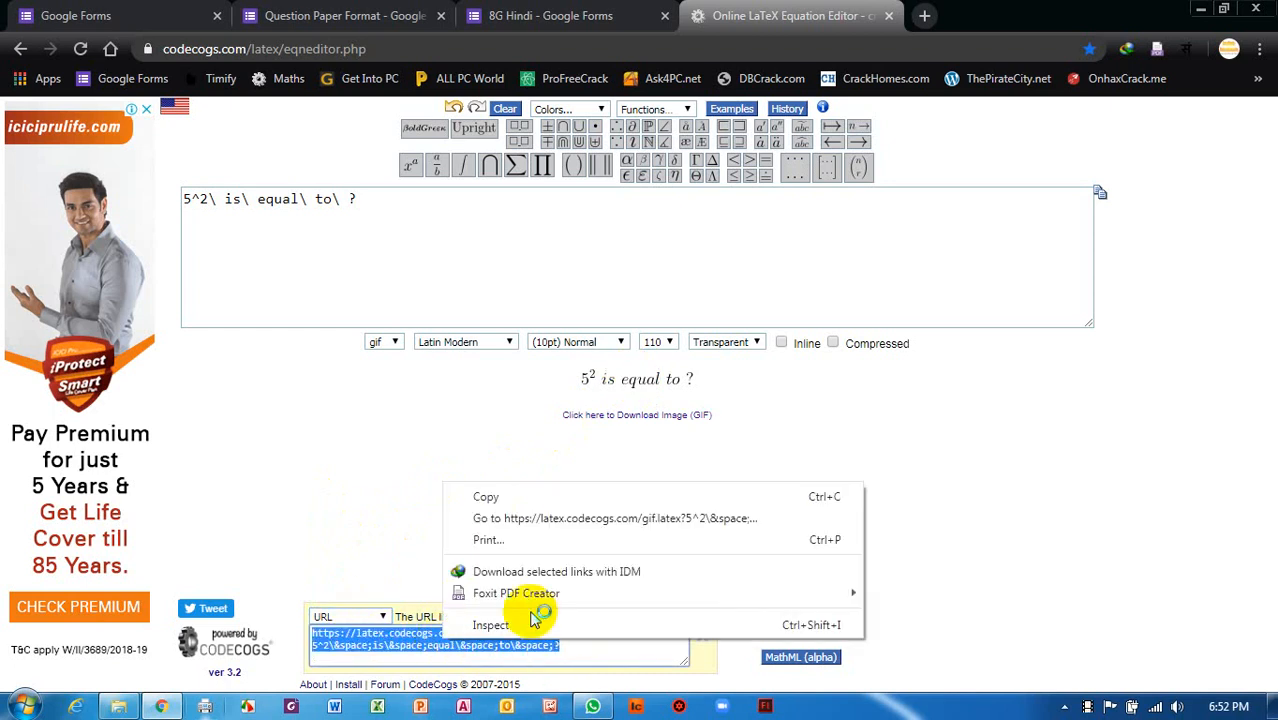
{"action": "left_click", "coordinate": [492, 495]}
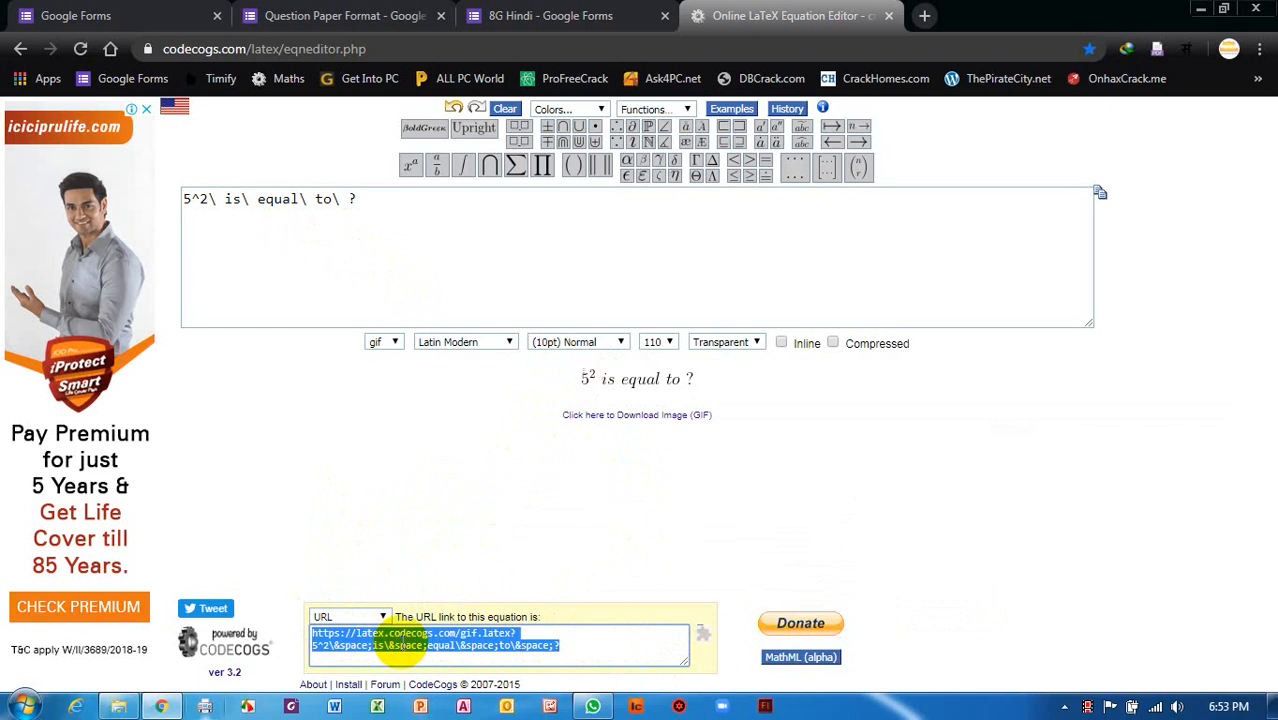
{"action": "left_click", "coordinate": [565, 15]}
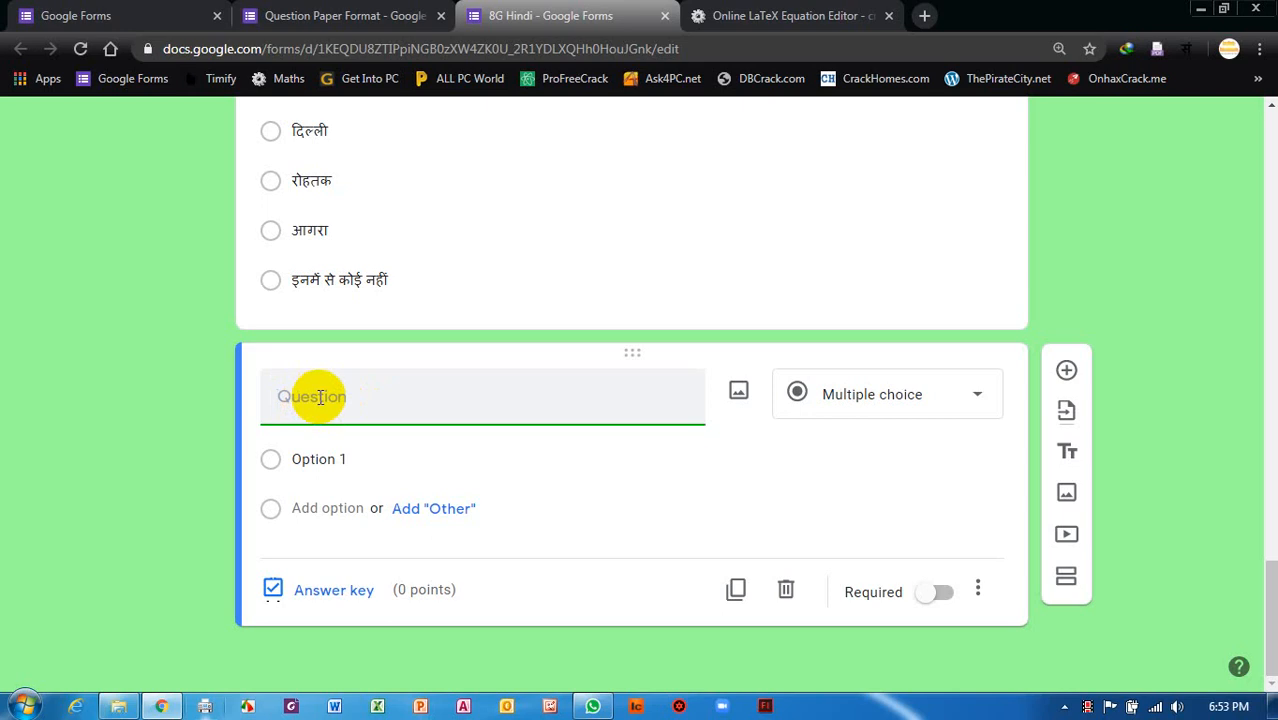
Insert the copied CodeCogs link as a BY URL image into the new question.
{"action": "left_click", "coordinate": [739, 394]}
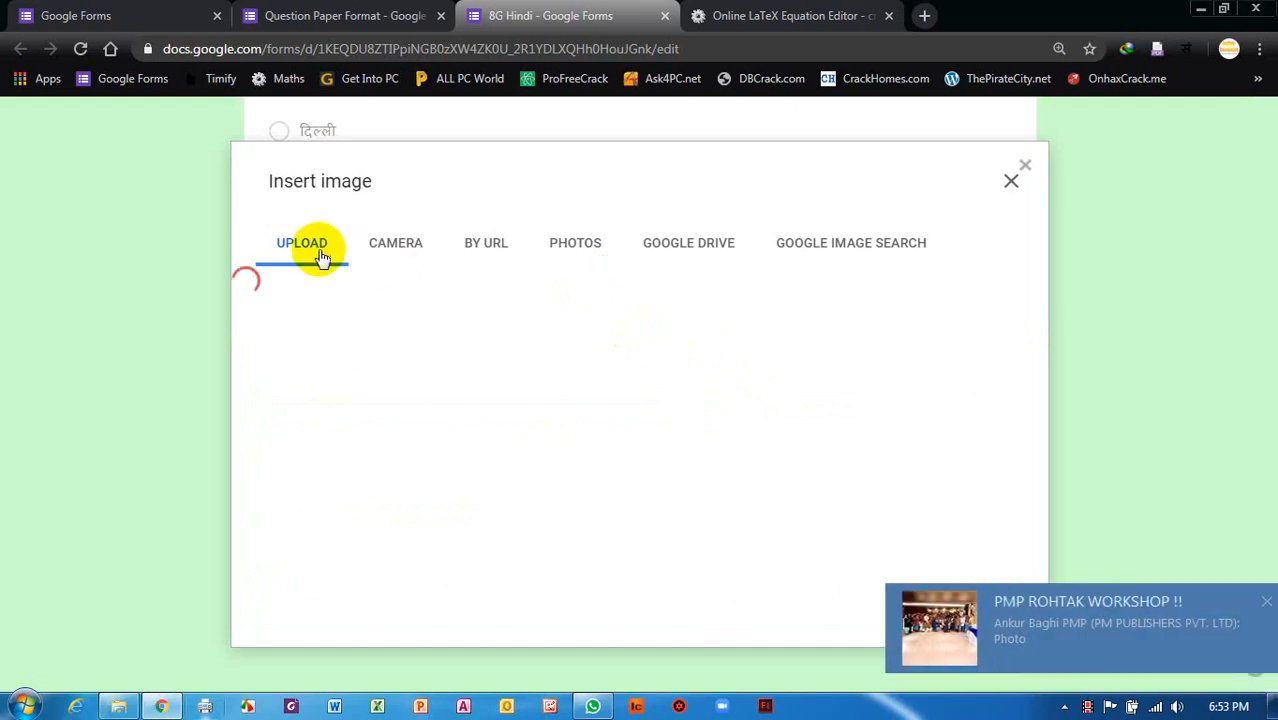
{"action": "left_click", "coordinate": [486, 250]}
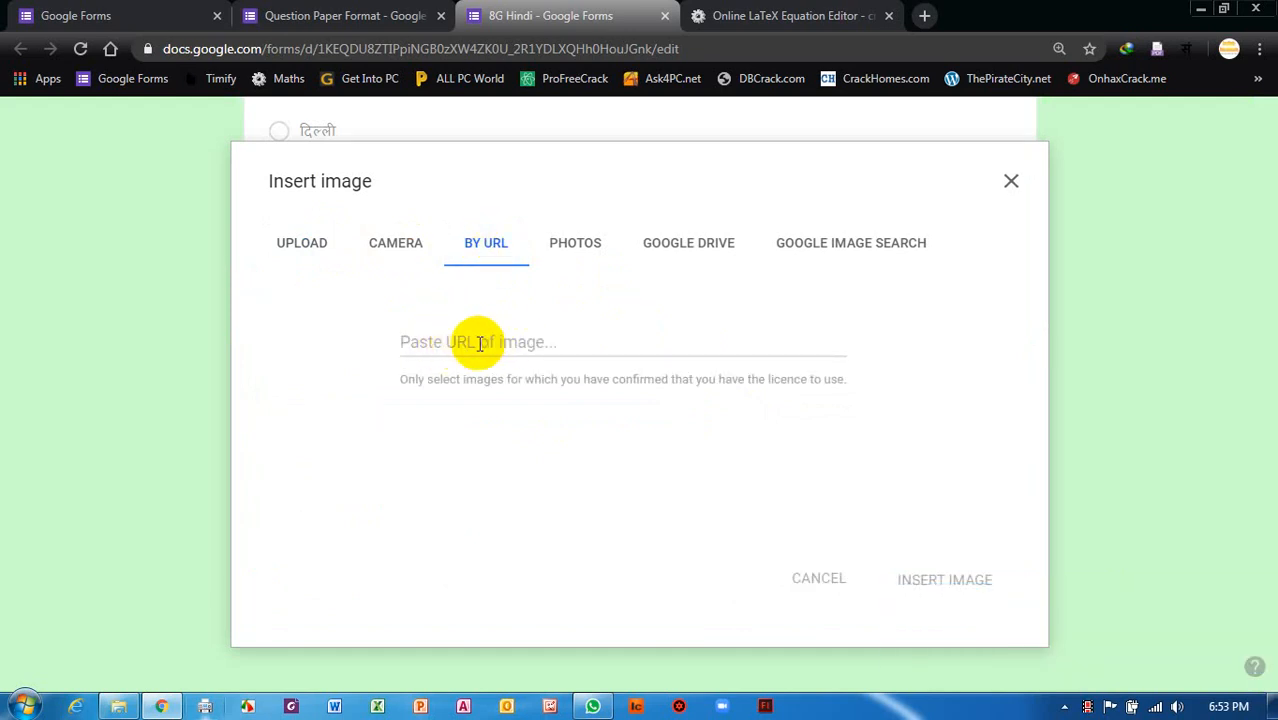
{"action": "right_click", "coordinate": [479, 343]}
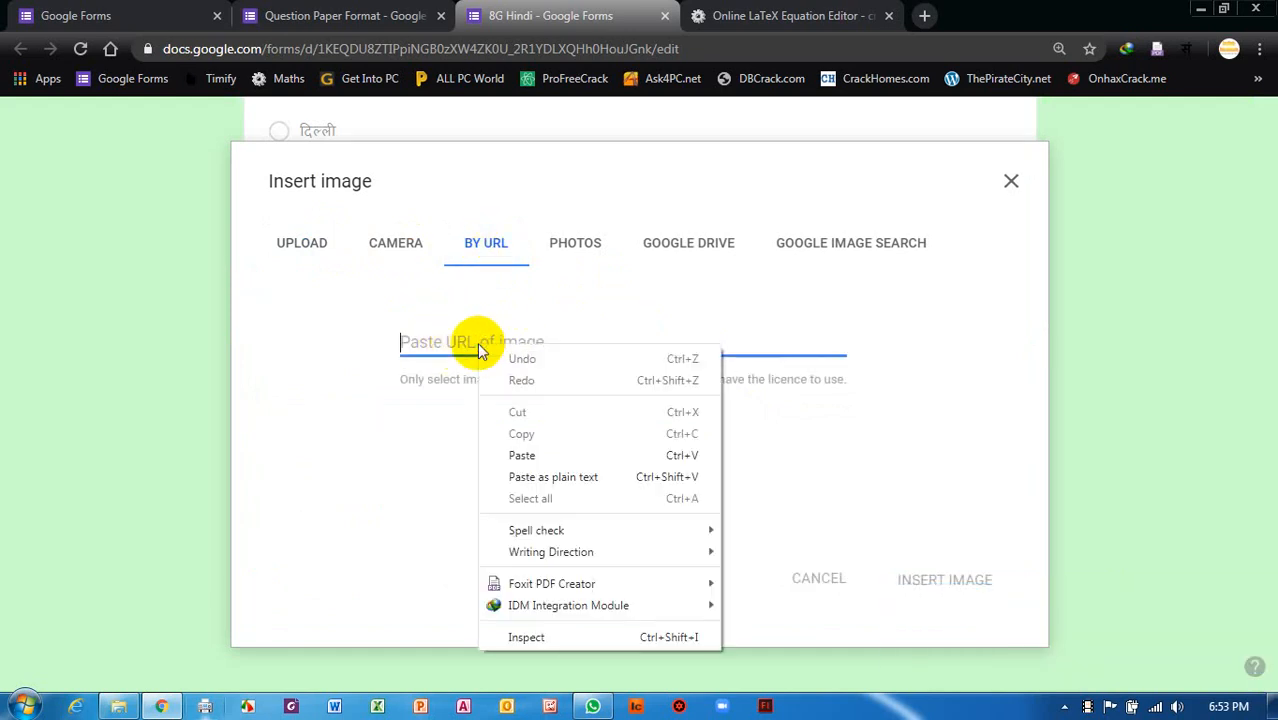
{"action": "left_click", "coordinate": [521, 455]}
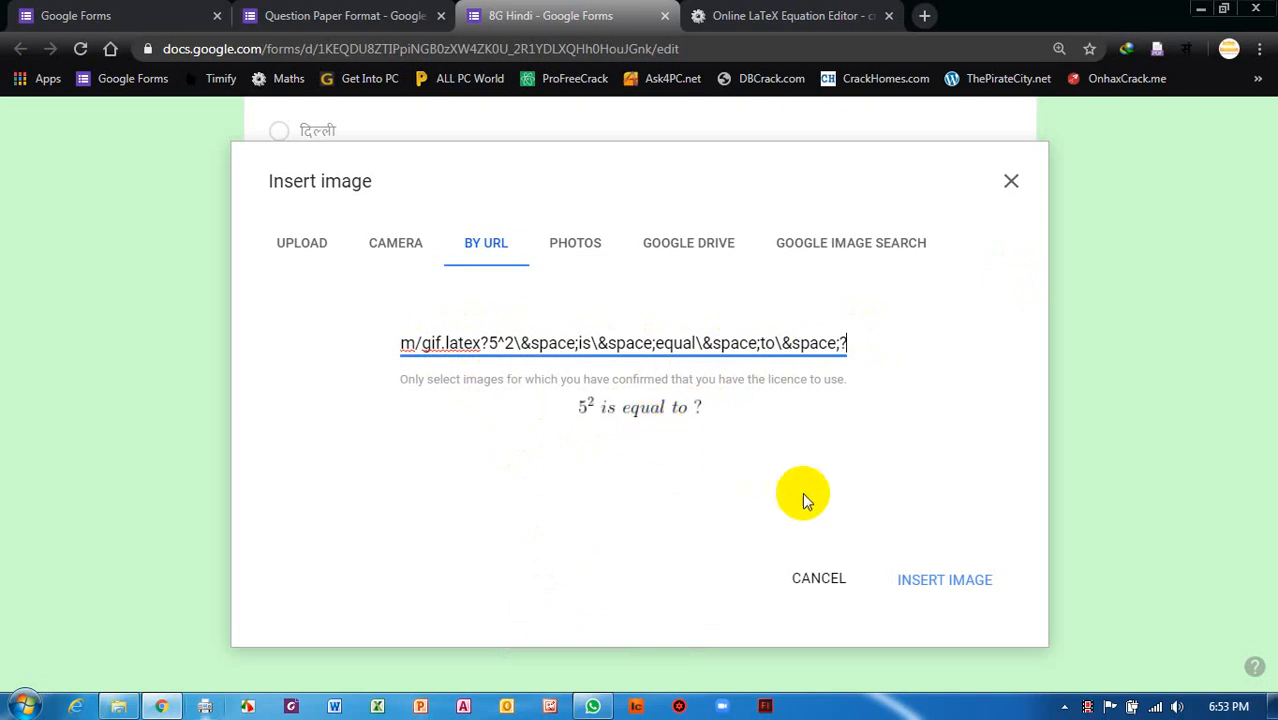
{"action": "left_click", "coordinate": [947, 590]}
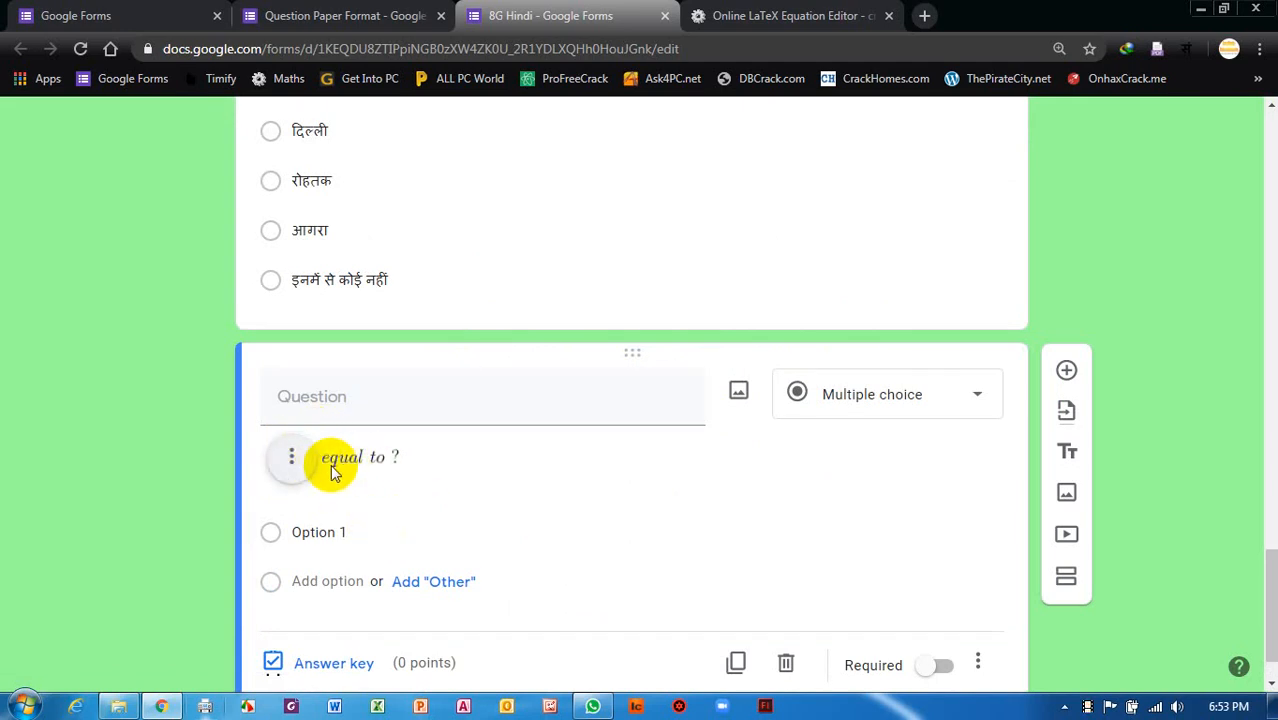
Deselect the new question card by clicking the previous question, revealing the full equation image.
{"action": "scroll", "coordinate": [665, 582], "scroll_direction": "down", "scroll_amount": 1}
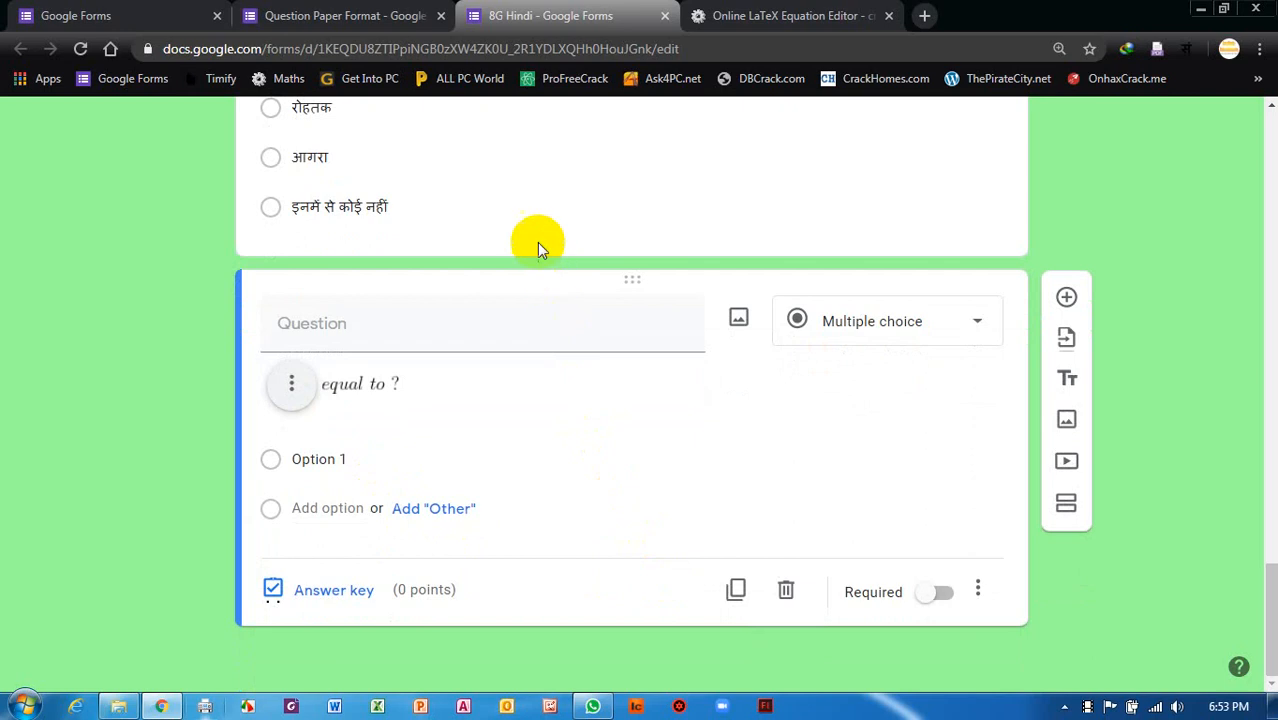
{"action": "left_click", "coordinate": [499, 170]}
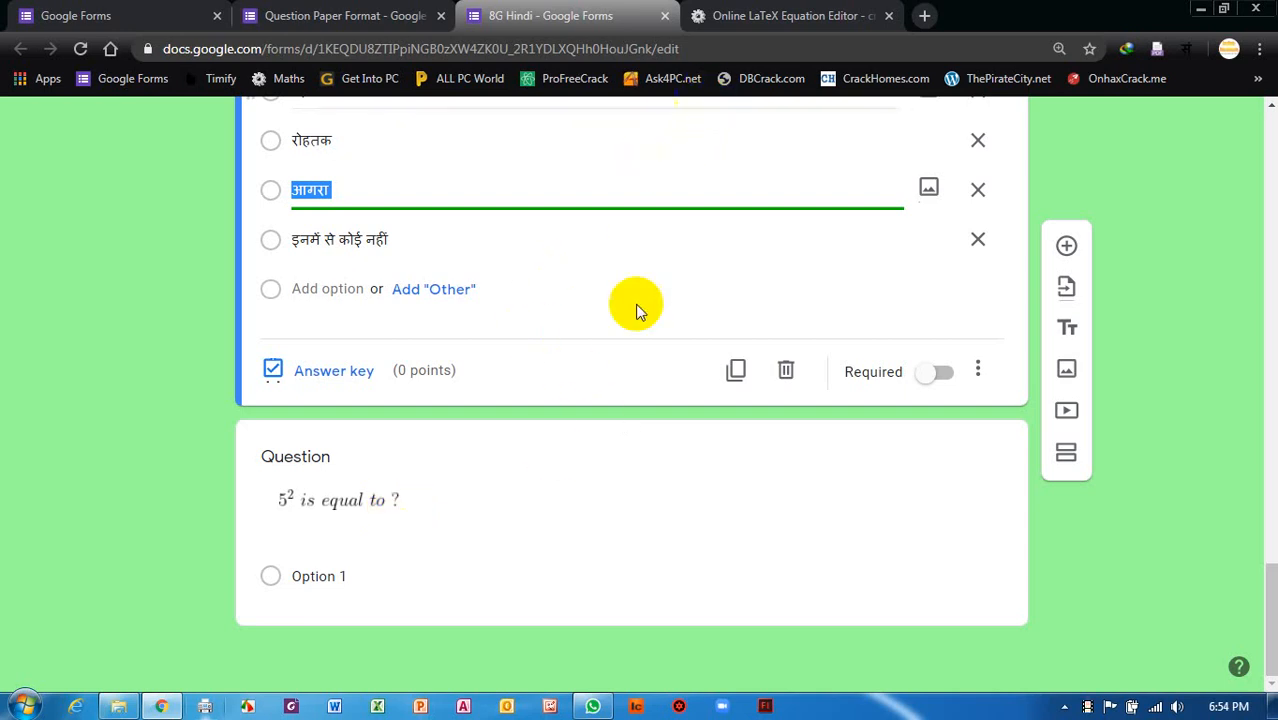
Return to the equation editor and look over the toolbar palettes for the matrix template.
{"action": "left_click", "coordinate": [790, 16]}
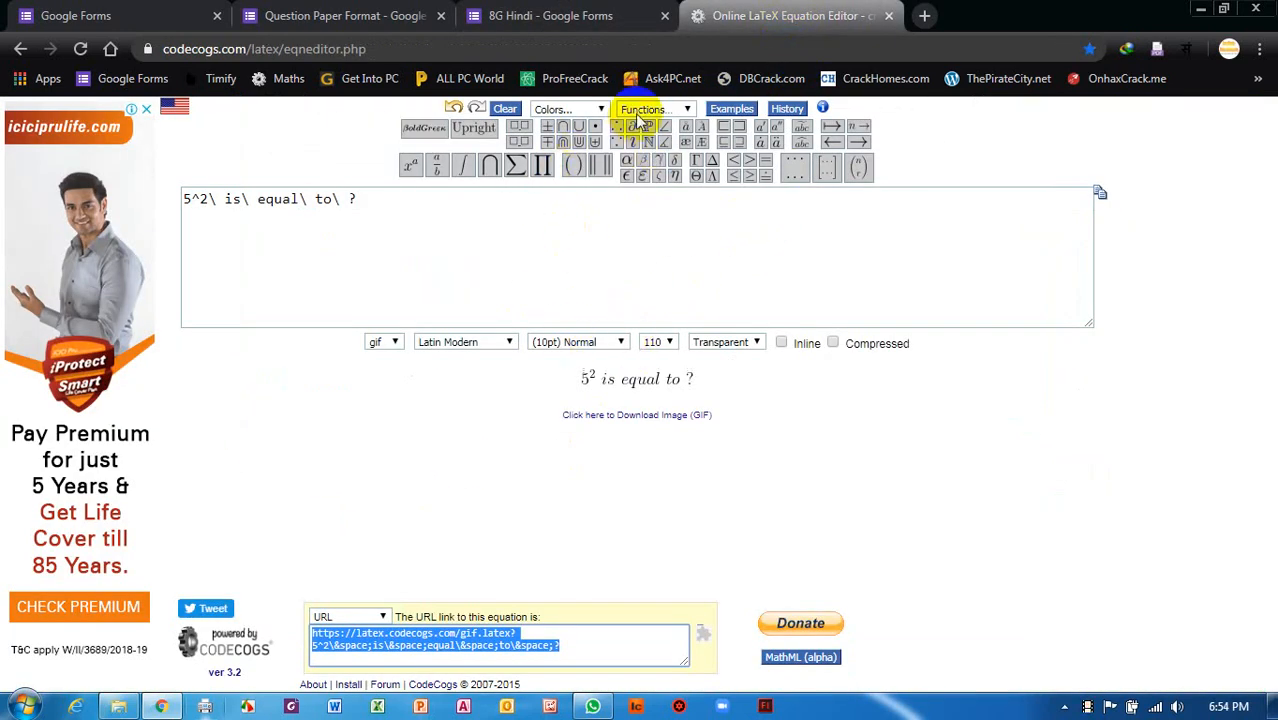
{"action": "mouse_move", "coordinate": [718, 160]}
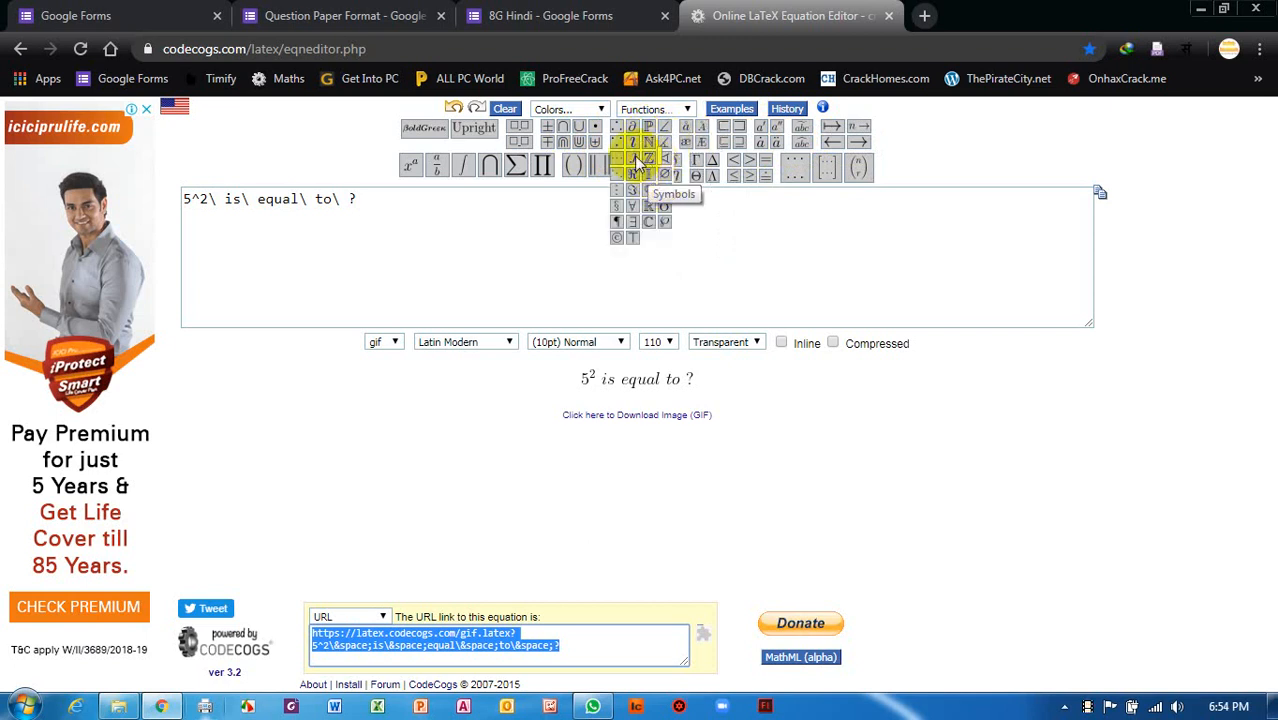
{"action": "mouse_move", "coordinate": [650, 163]}
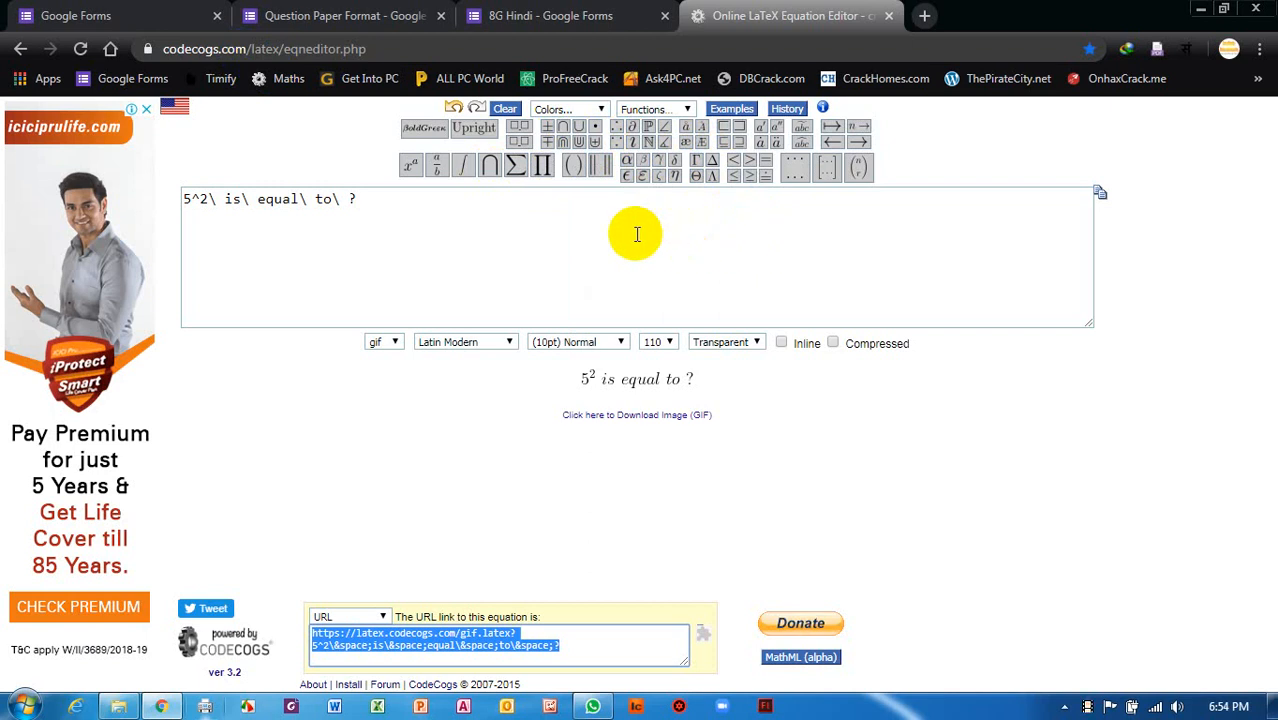
{"action": "mouse_move", "coordinate": [440, 178]}
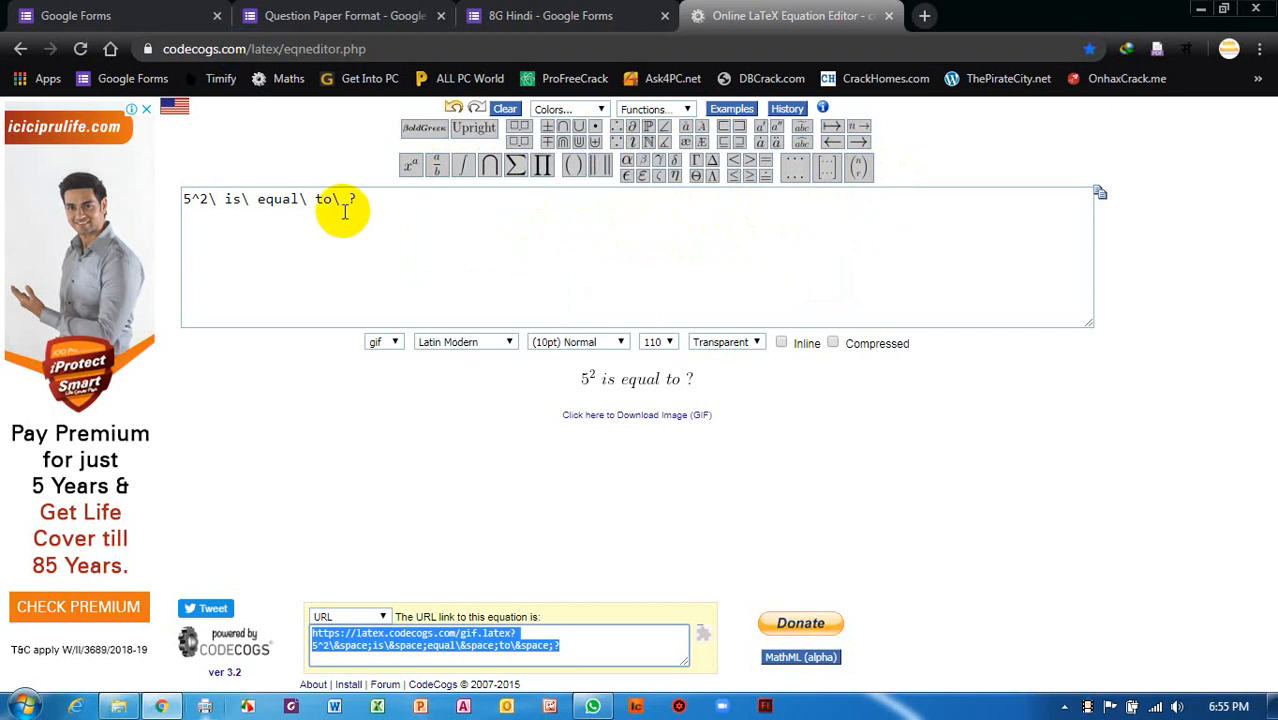
{"action": "mouse_move", "coordinate": [826, 168]}
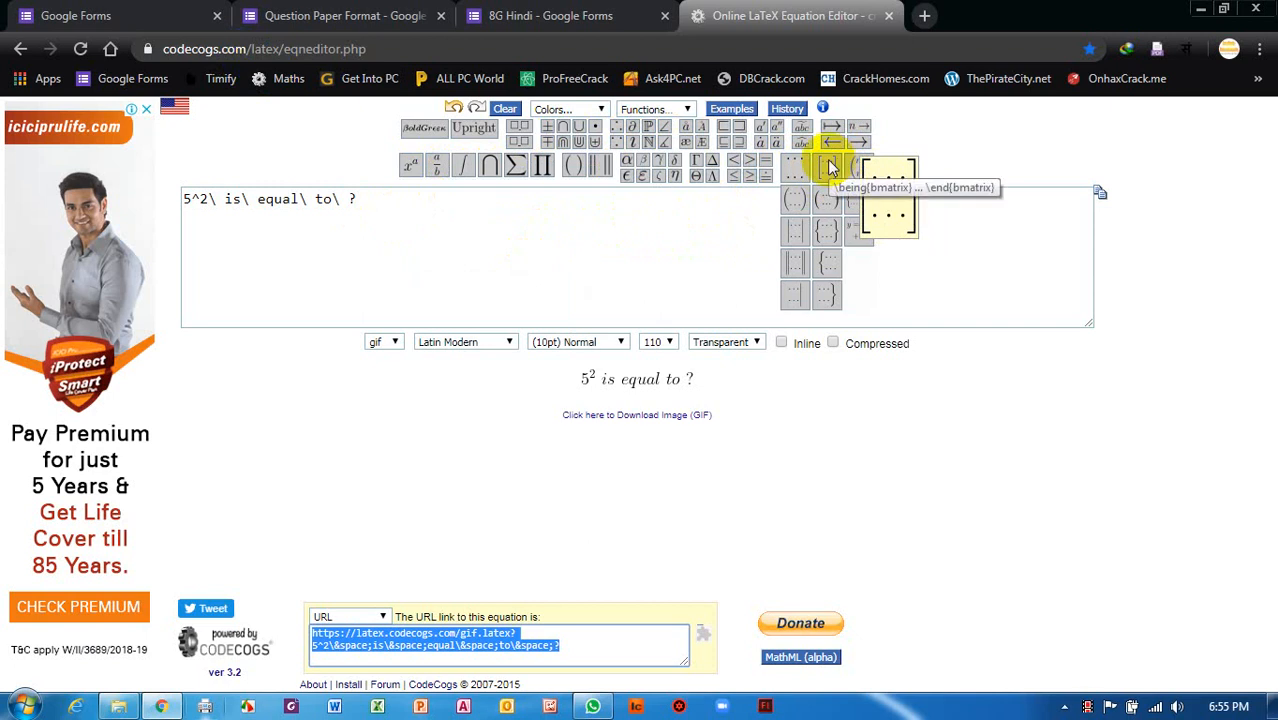
Add a bmatrix from the matrix palette, confirming dimensions of 3 rows by 4 columns.
{"action": "left_click", "coordinate": [829, 167]}
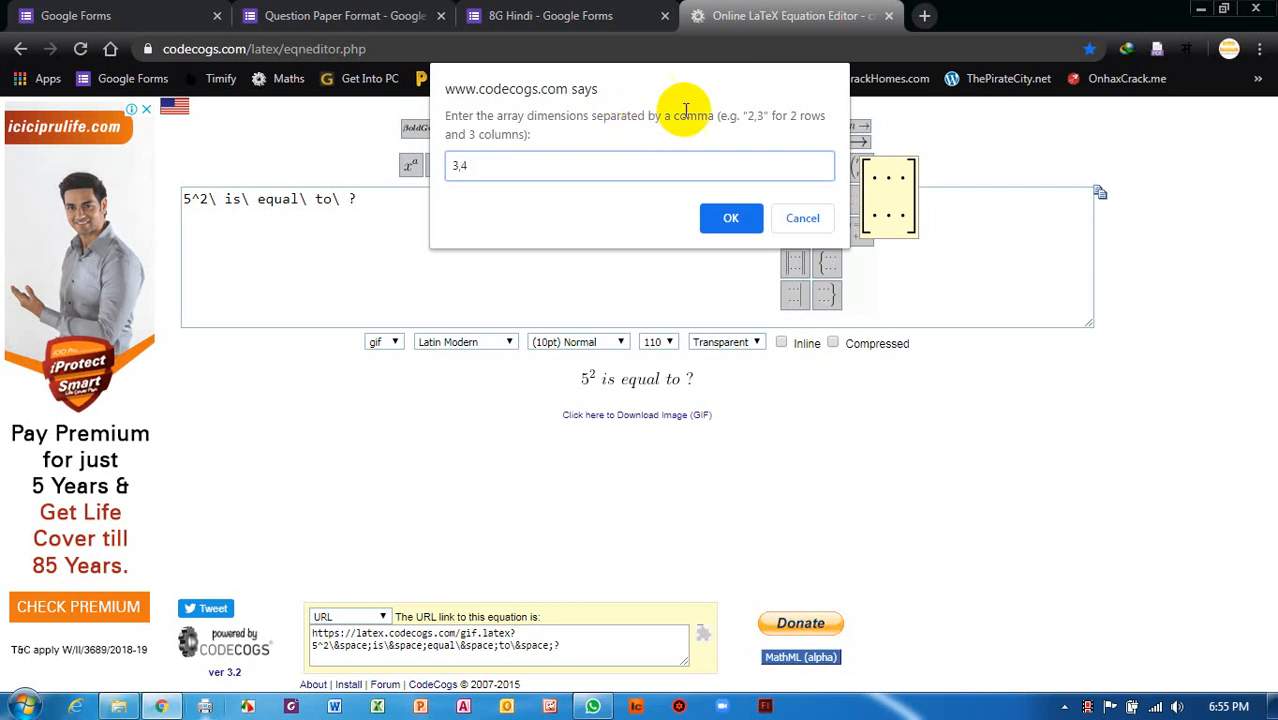
{"action": "left_click", "coordinate": [729, 216]}
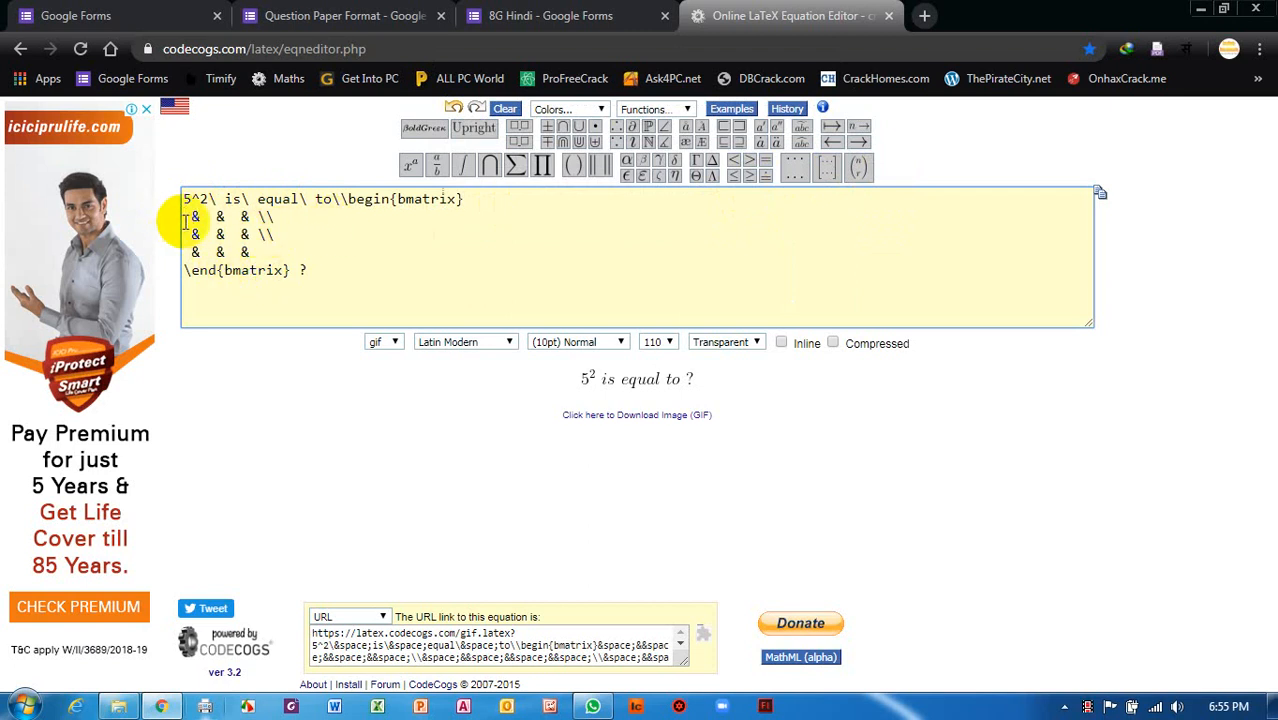
Fill the first two matrix rows with 3 6 5 and 1 7 9.
{"action": "left_click", "coordinate": [184, 220]}
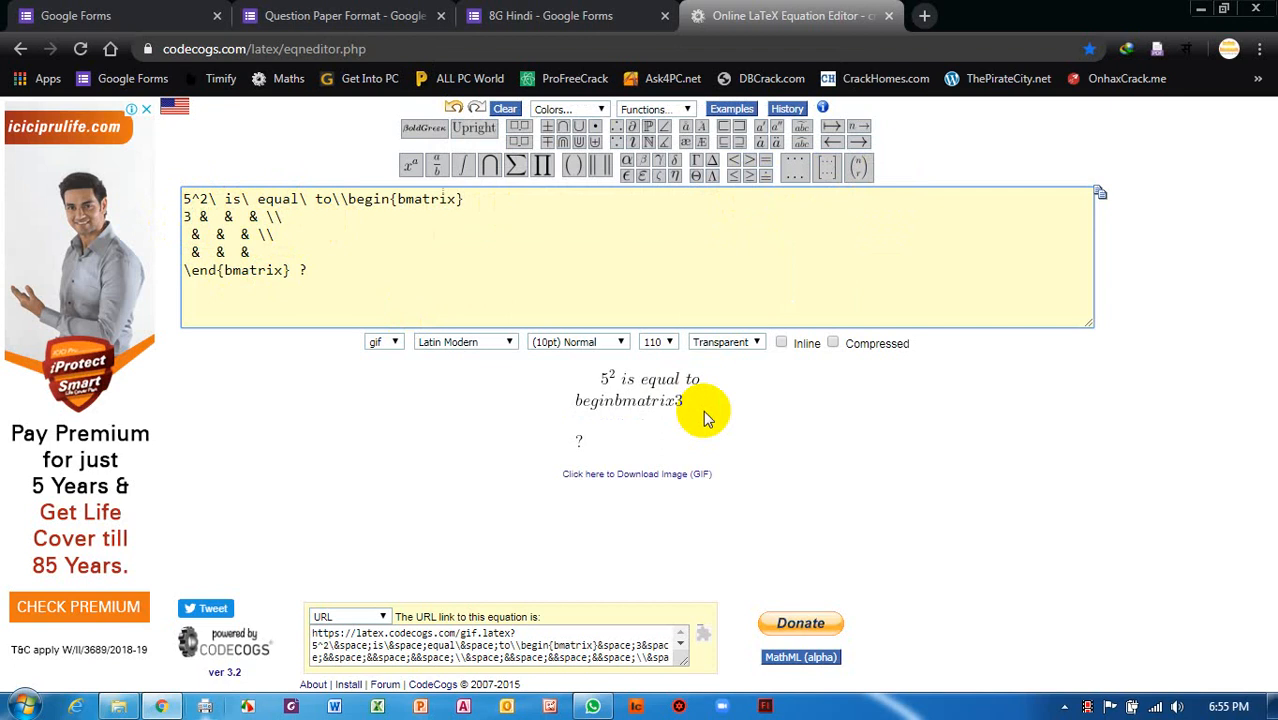
{"action": "type", "text": "6"}
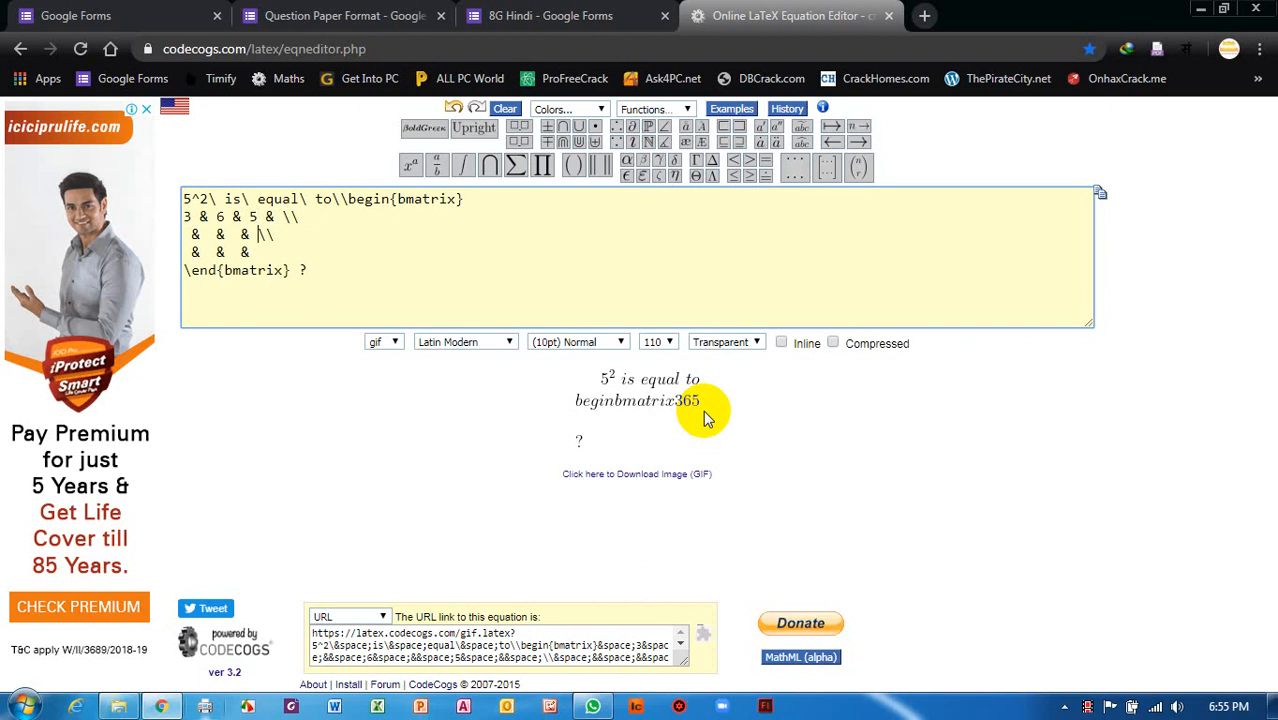
{"action": "key", "text": "Left"}
{"action": "key", "text": "Left"}
{"action": "key", "text": "Left"}
{"action": "key", "text": "Left"}
{"action": "key", "text": "Left"}
{"action": "key", "text": "Left"}
{"action": "key", "text": "Left"}
{"action": "key", "text": "Left"}
{"action": "key", "text": "Left"}
{"action": "type", "text": "1"}
{"action": "key", "text": "Right"}
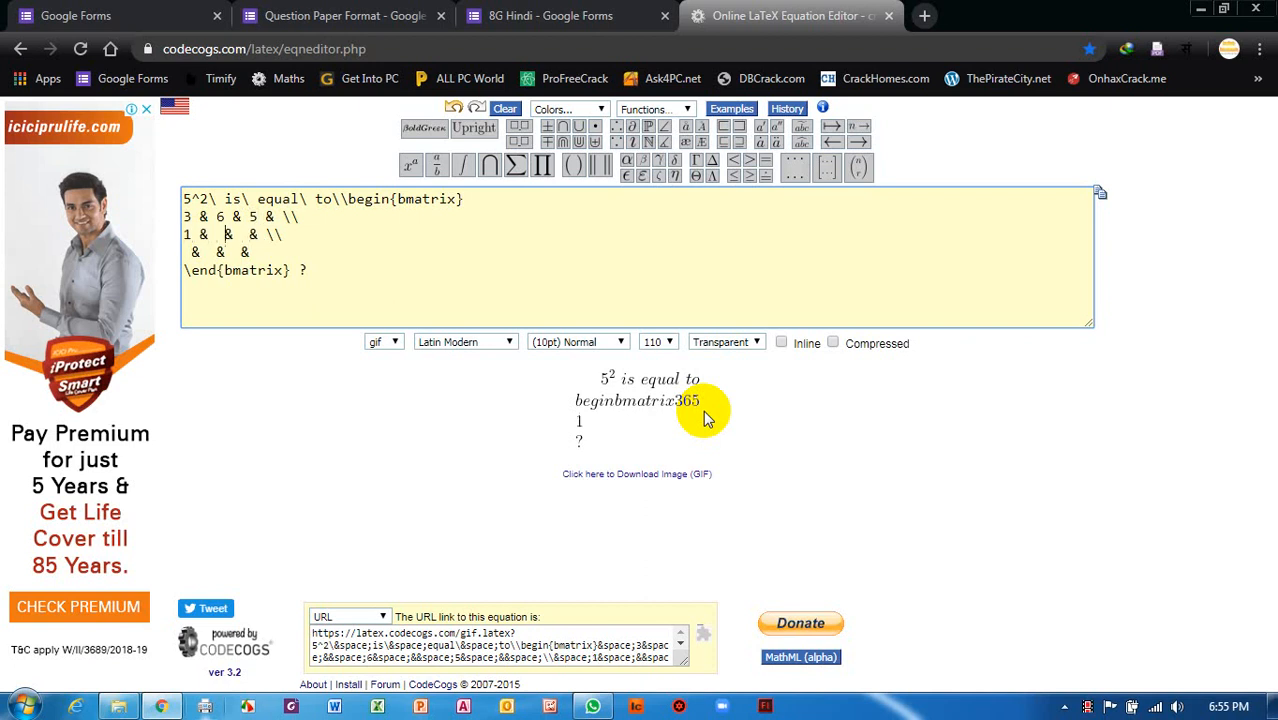
{"action": "key", "text": "Left"}
{"action": "type", "text": "7"}
{"action": "key", "text": "Right"}
{"action": "key", "text": "Right"}
{"action": "key", "text": "Right"}
{"action": "type", "text": "9"}
Fill the last matrix row with 7 8 9.
{"action": "key", "text": "Down"}
{"action": "key", "text": "Left"}
{"action": "key", "text": "Left"}
{"action": "key", "text": "Left"}
{"action": "key", "text": "Left"}
{"action": "type", "text": "7"}
{"action": "key", "text": "Right"}
{"action": "key", "text": "Right"}
{"action": "type", "text": "8"}
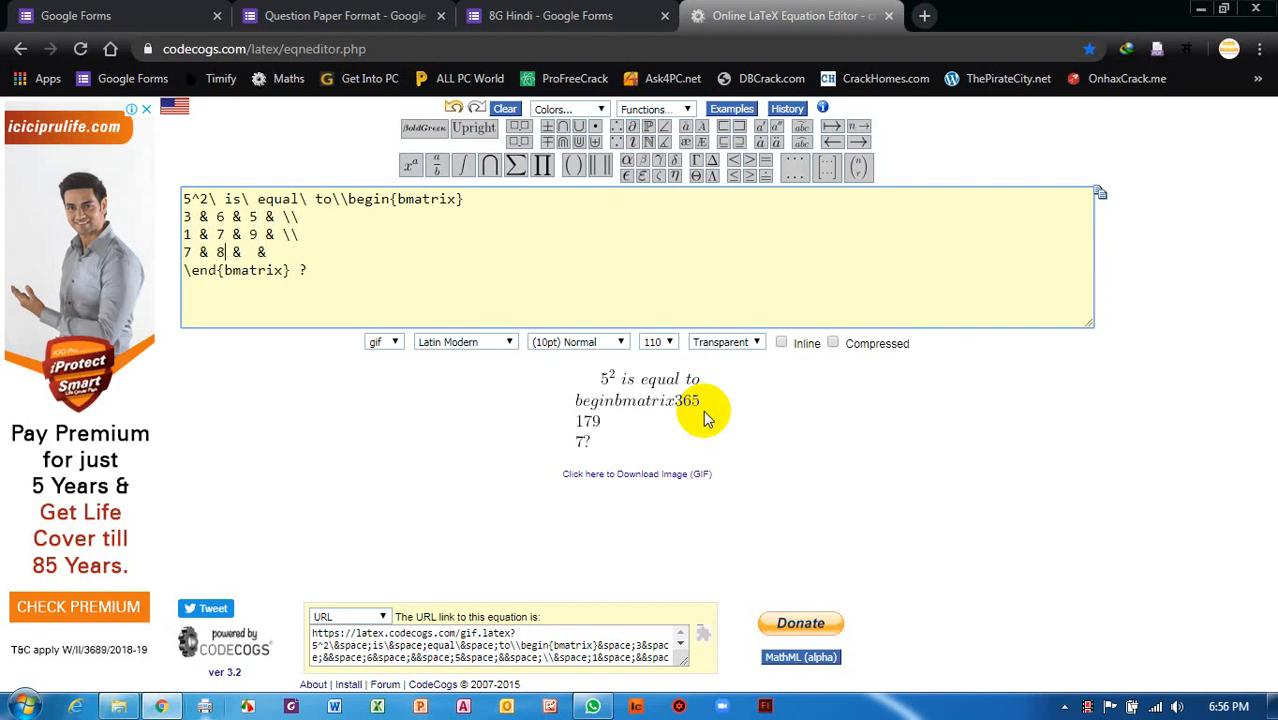
{"action": "key", "text": "Right"}
{"action": "key", "text": "Right"}
{"action": "key", "text": "Right"}
{"action": "type", "text": "9"}
{"action": "left_click", "coordinate": [180, 197]}
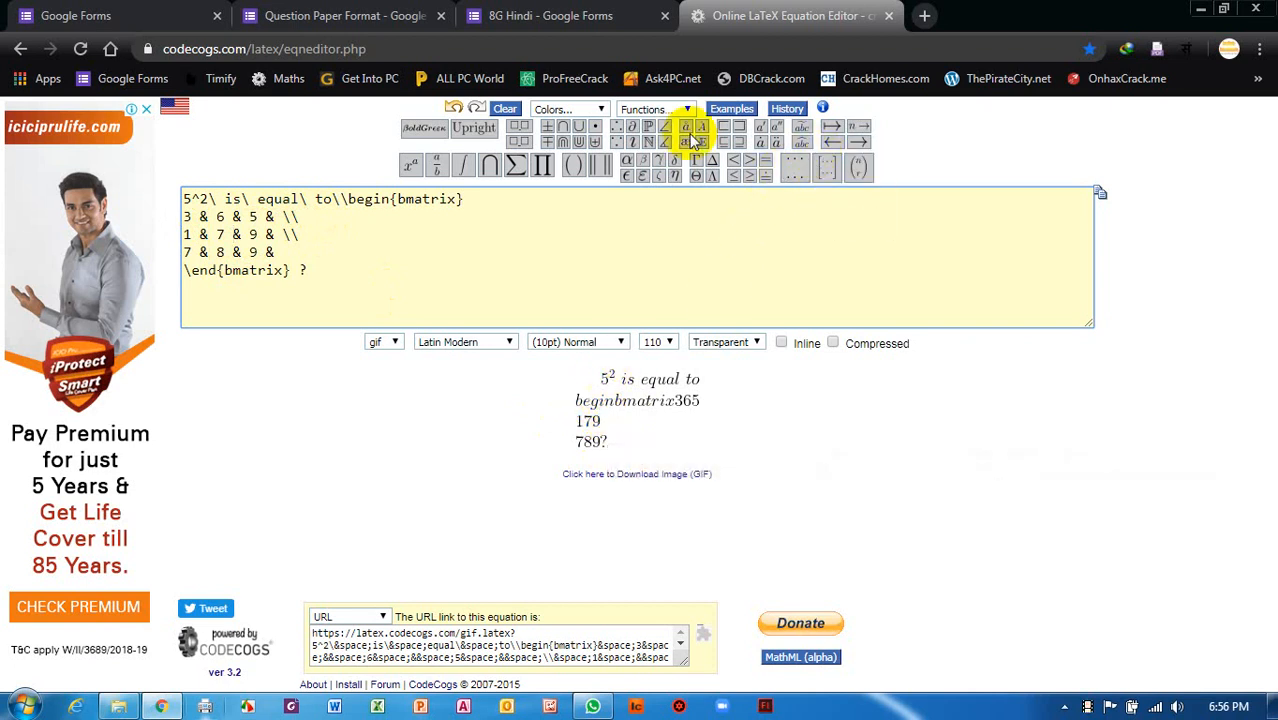
{"action": "mouse_move", "coordinate": [643, 163]}
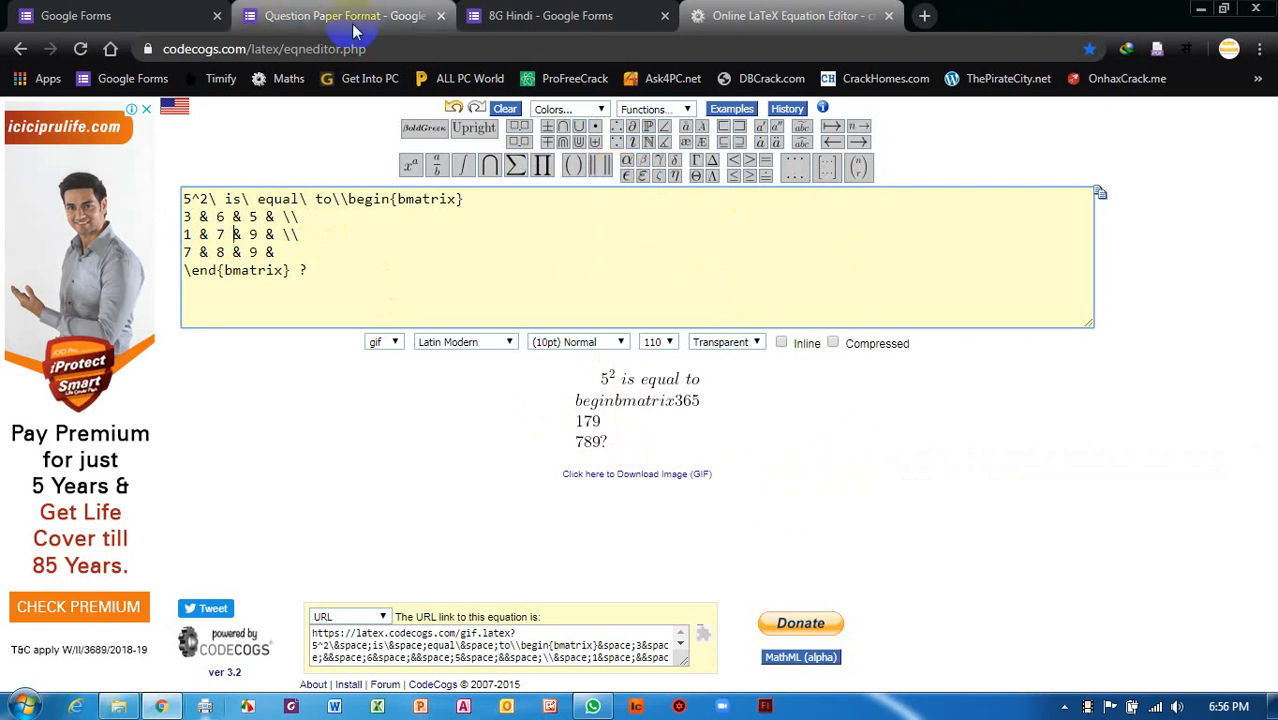
Switch to the 8G Hindi form, briefly revisit the equation editor, then return to the form.
{"action": "left_click", "coordinate": [528, 16]}
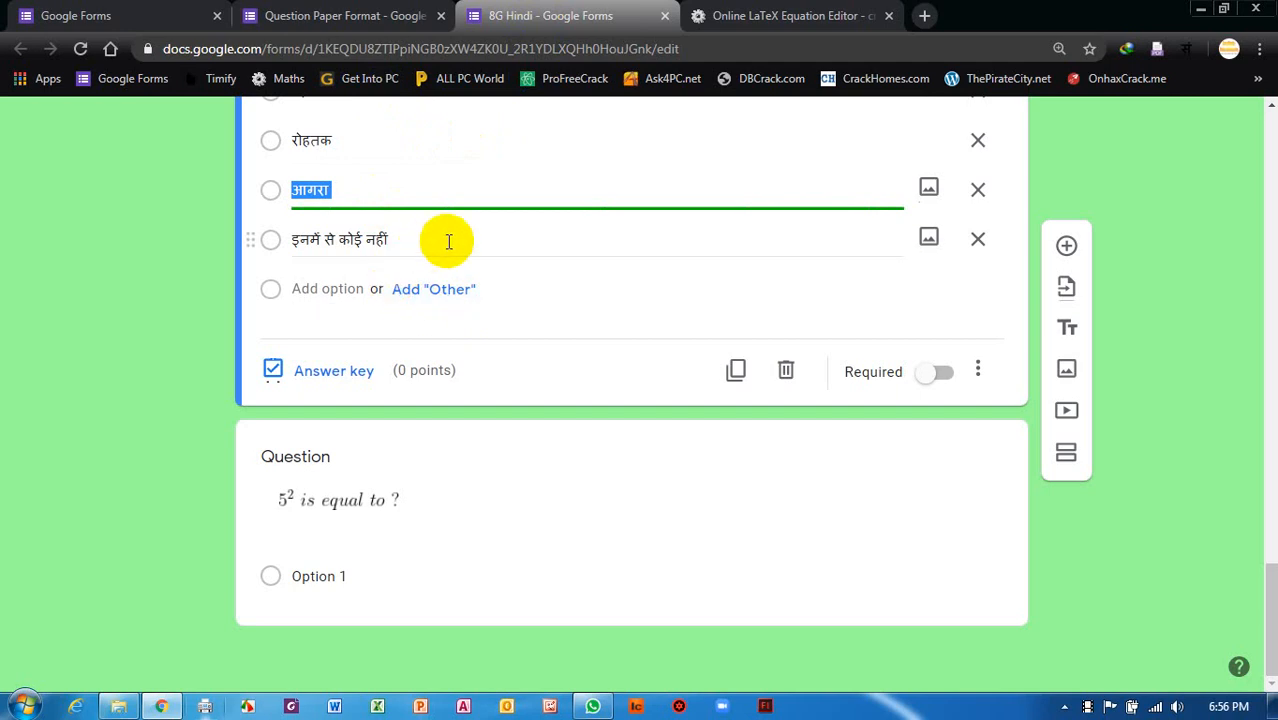
{"action": "left_click", "coordinate": [775, 16]}
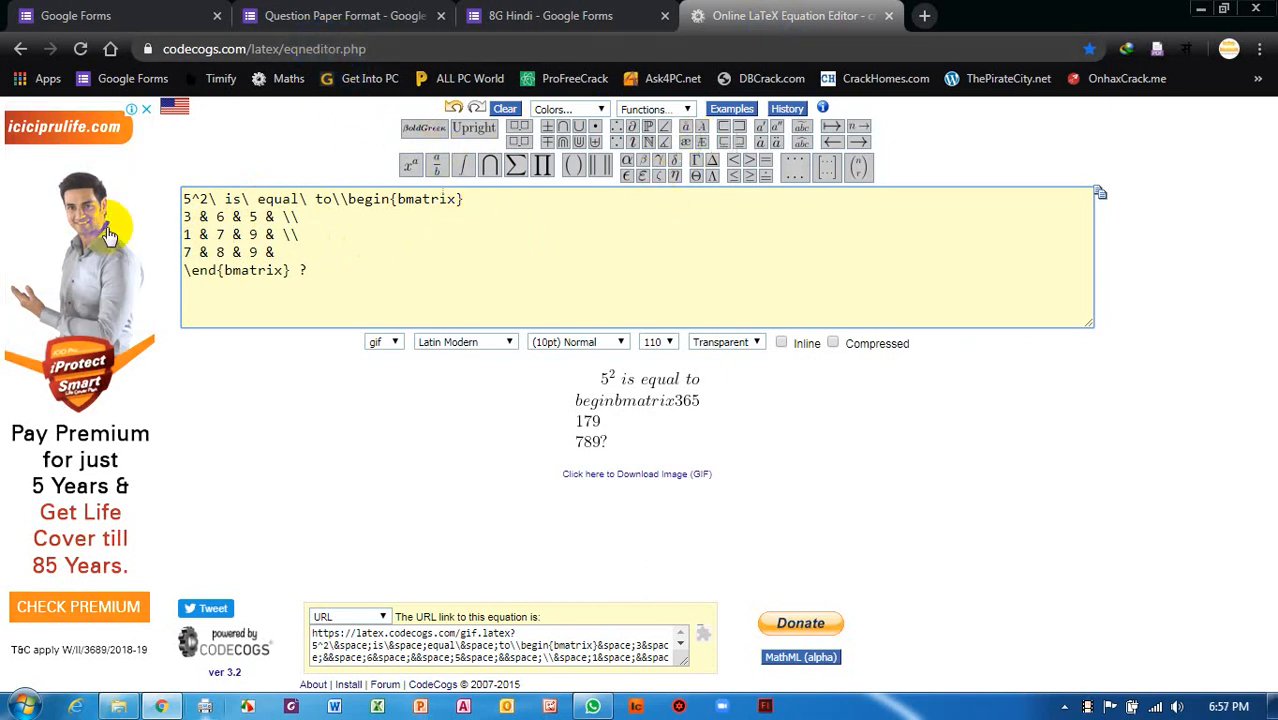
{"action": "left_click", "coordinate": [530, 16]}
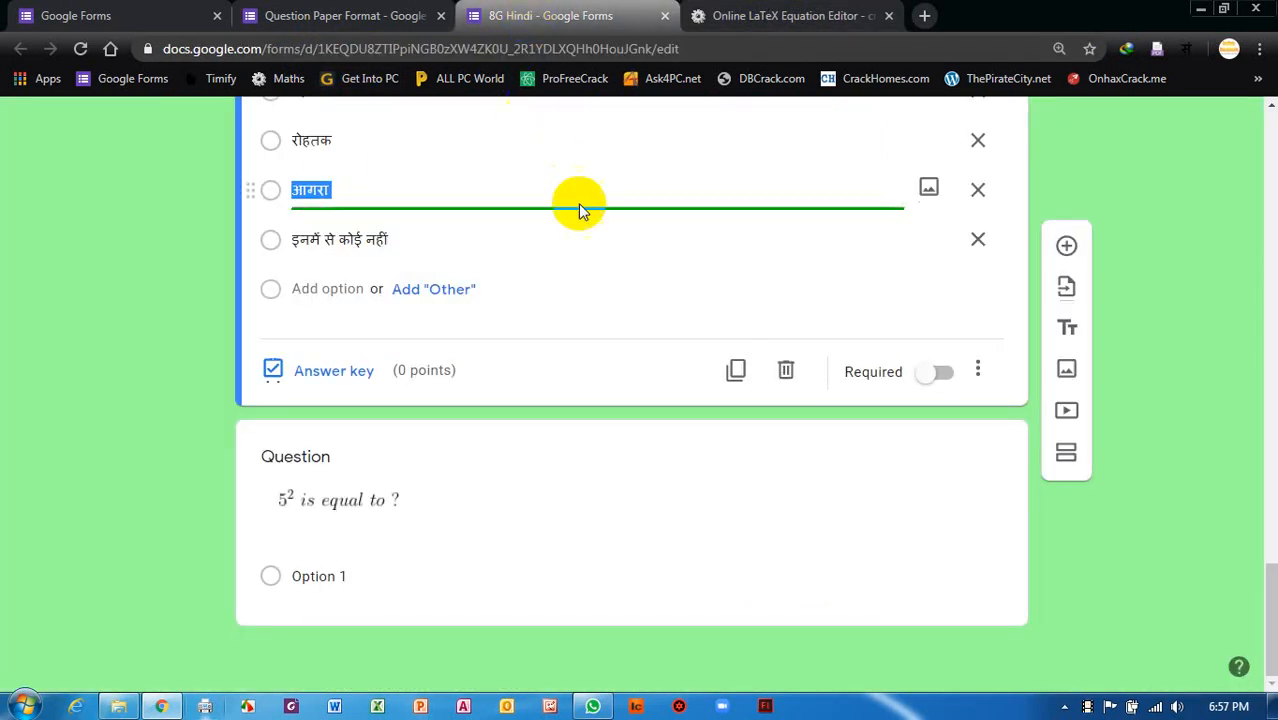